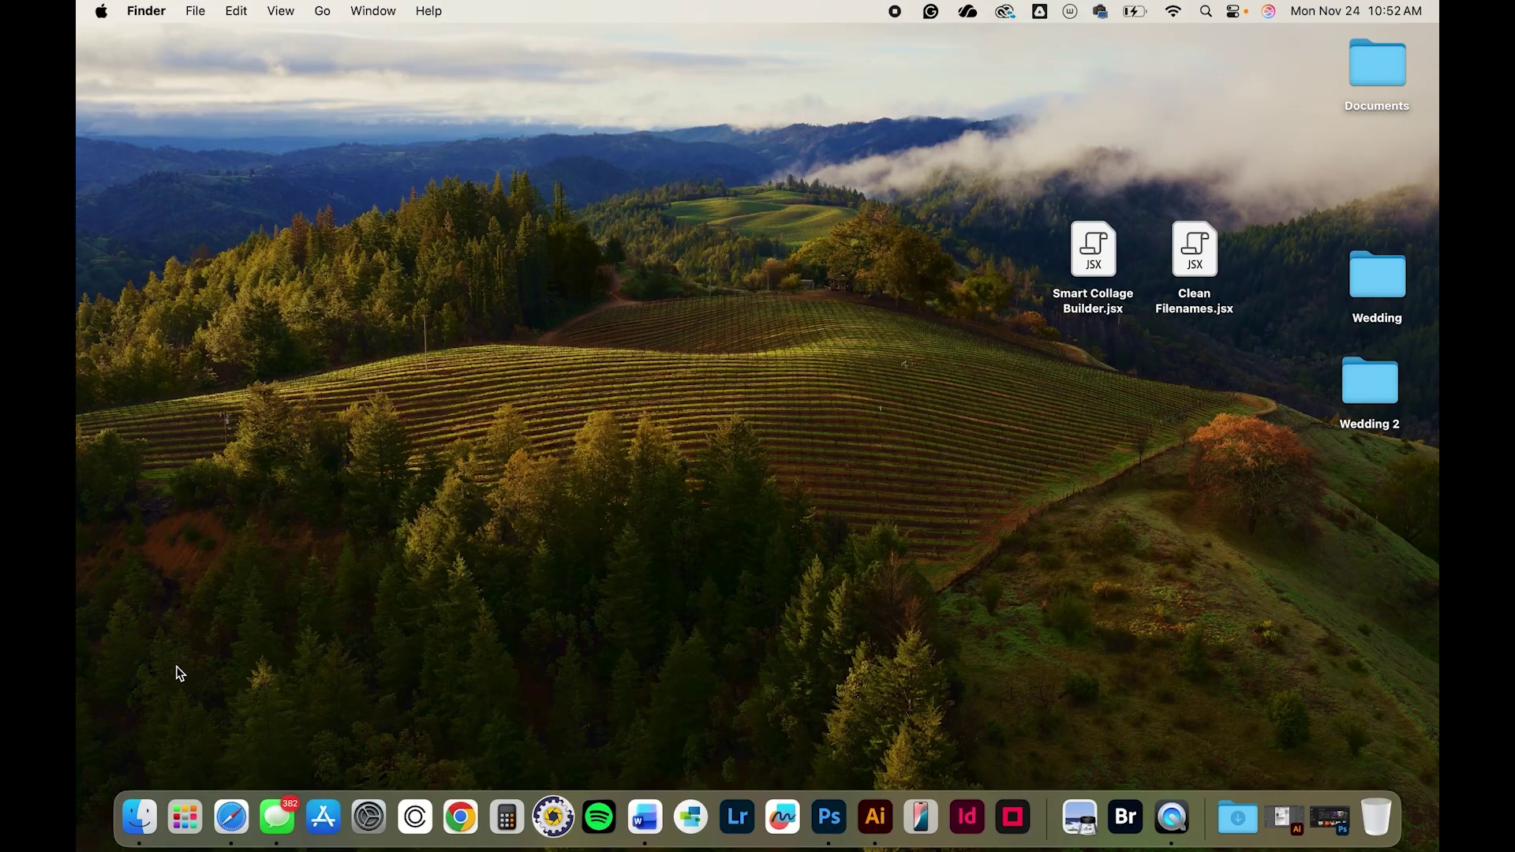
- Open the Scripts folder inside the Presets folder of Adobe Photoshop 2025 under Applications in Finder
left_click(139, 817)
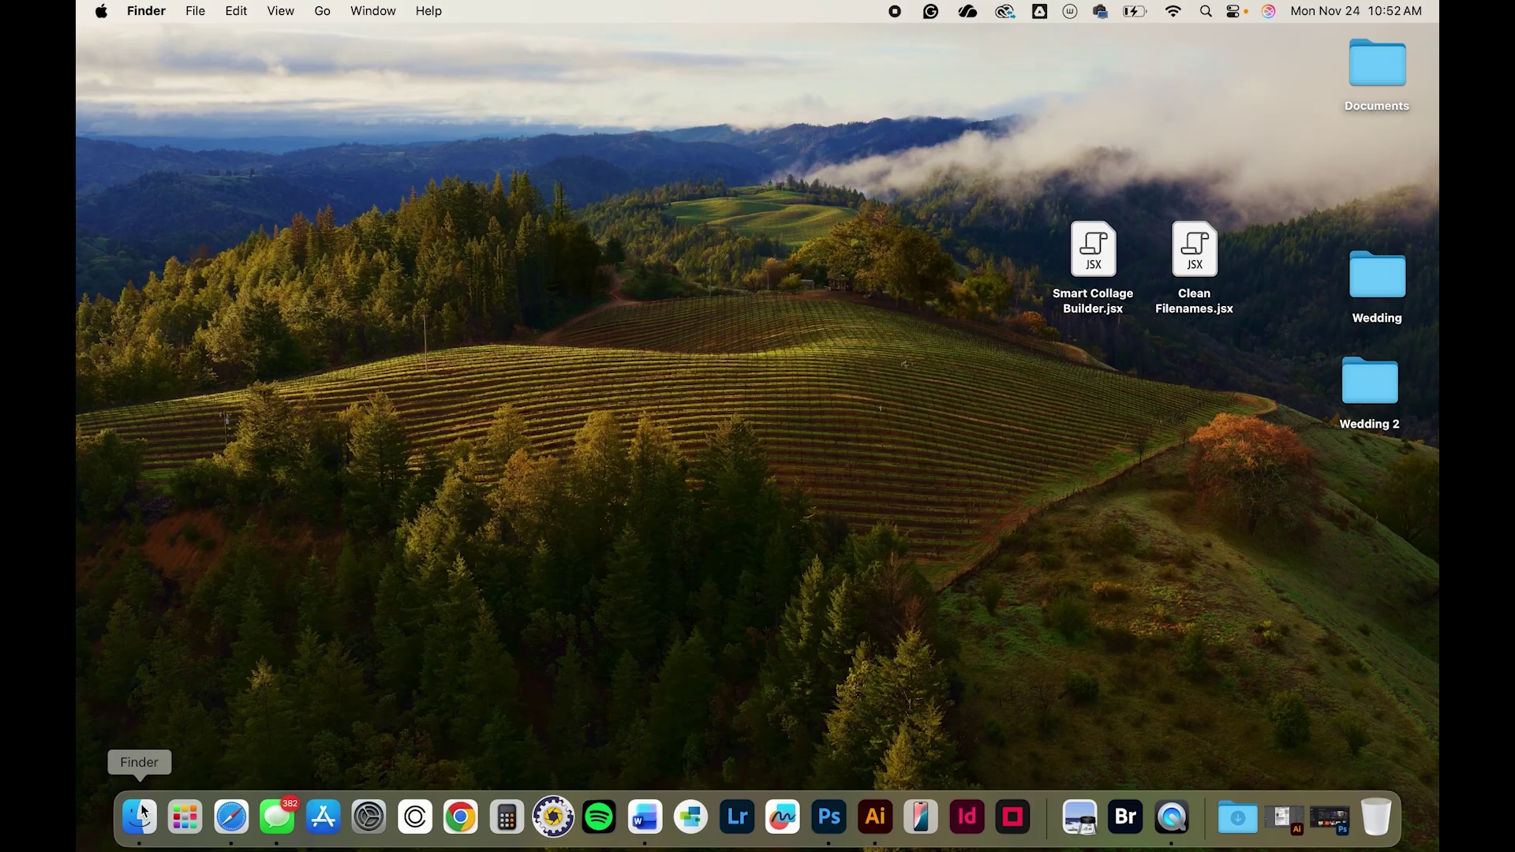
left_click(455, 144)
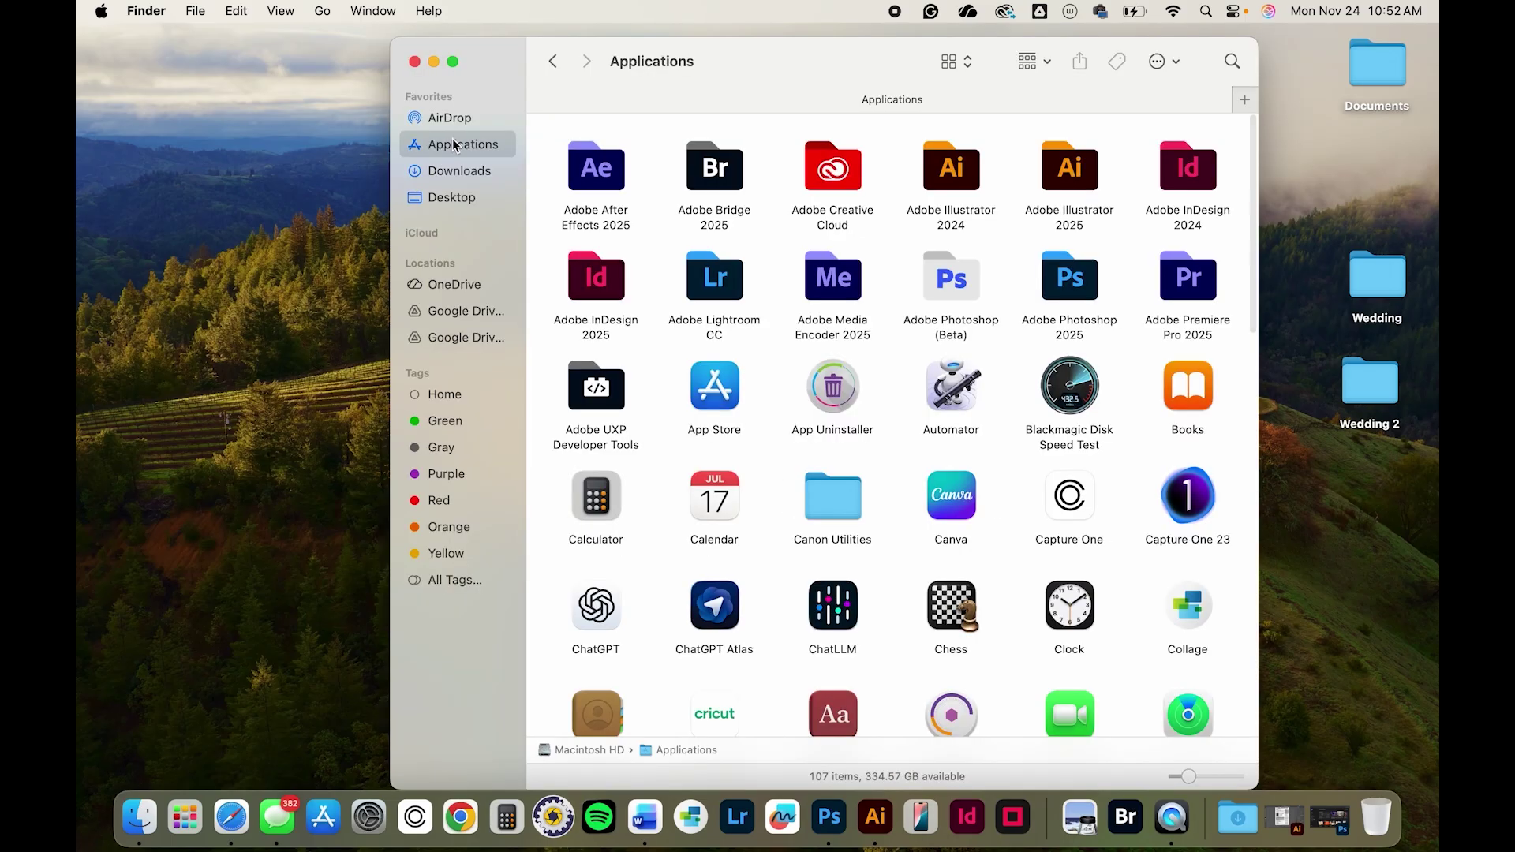
left_click_drag(721, 85, 487, 84)
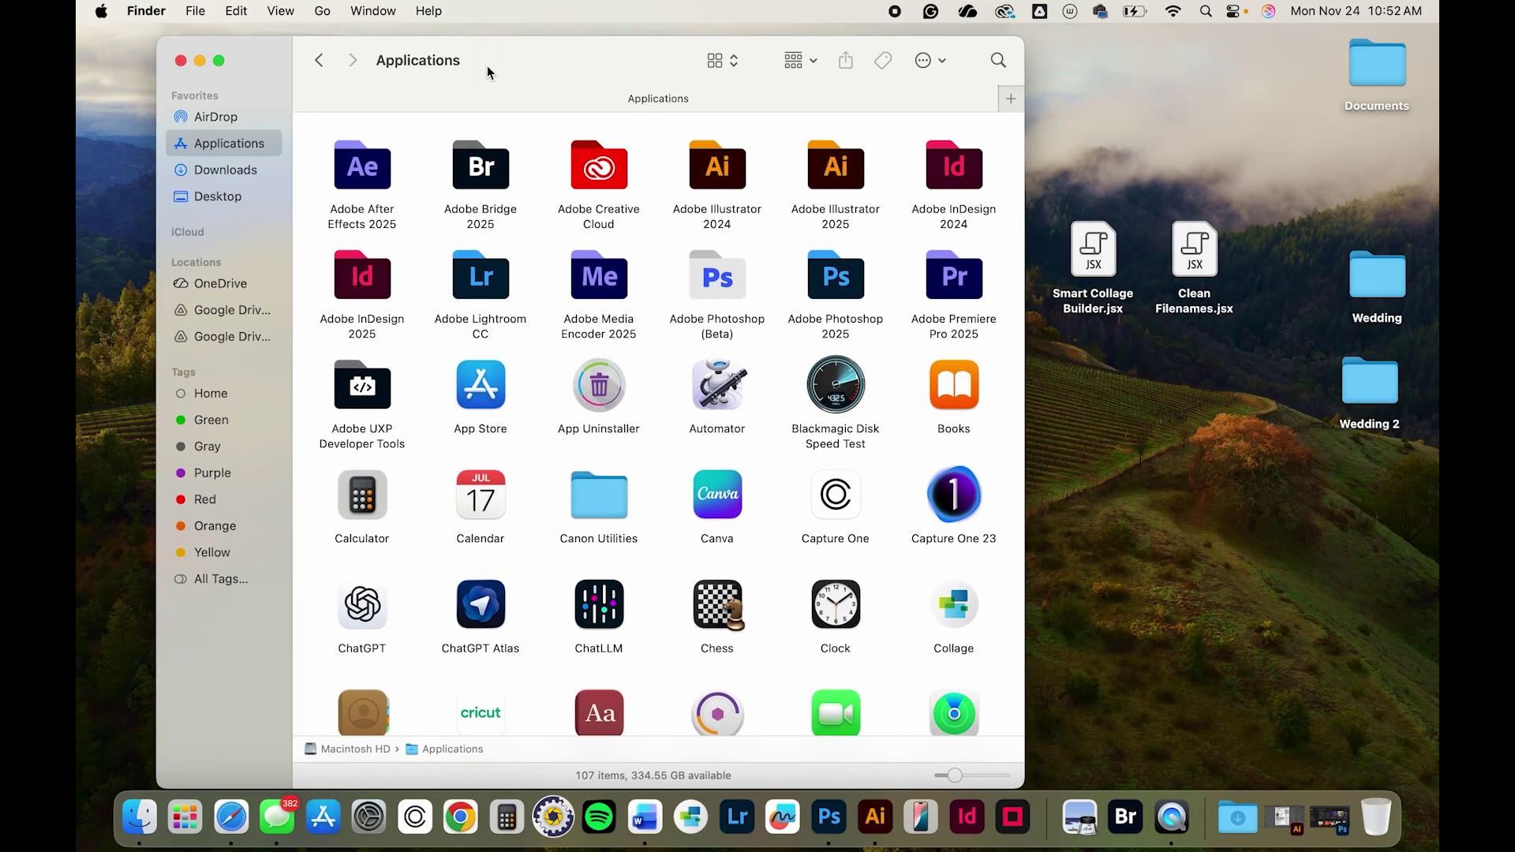
double_click(839, 288)
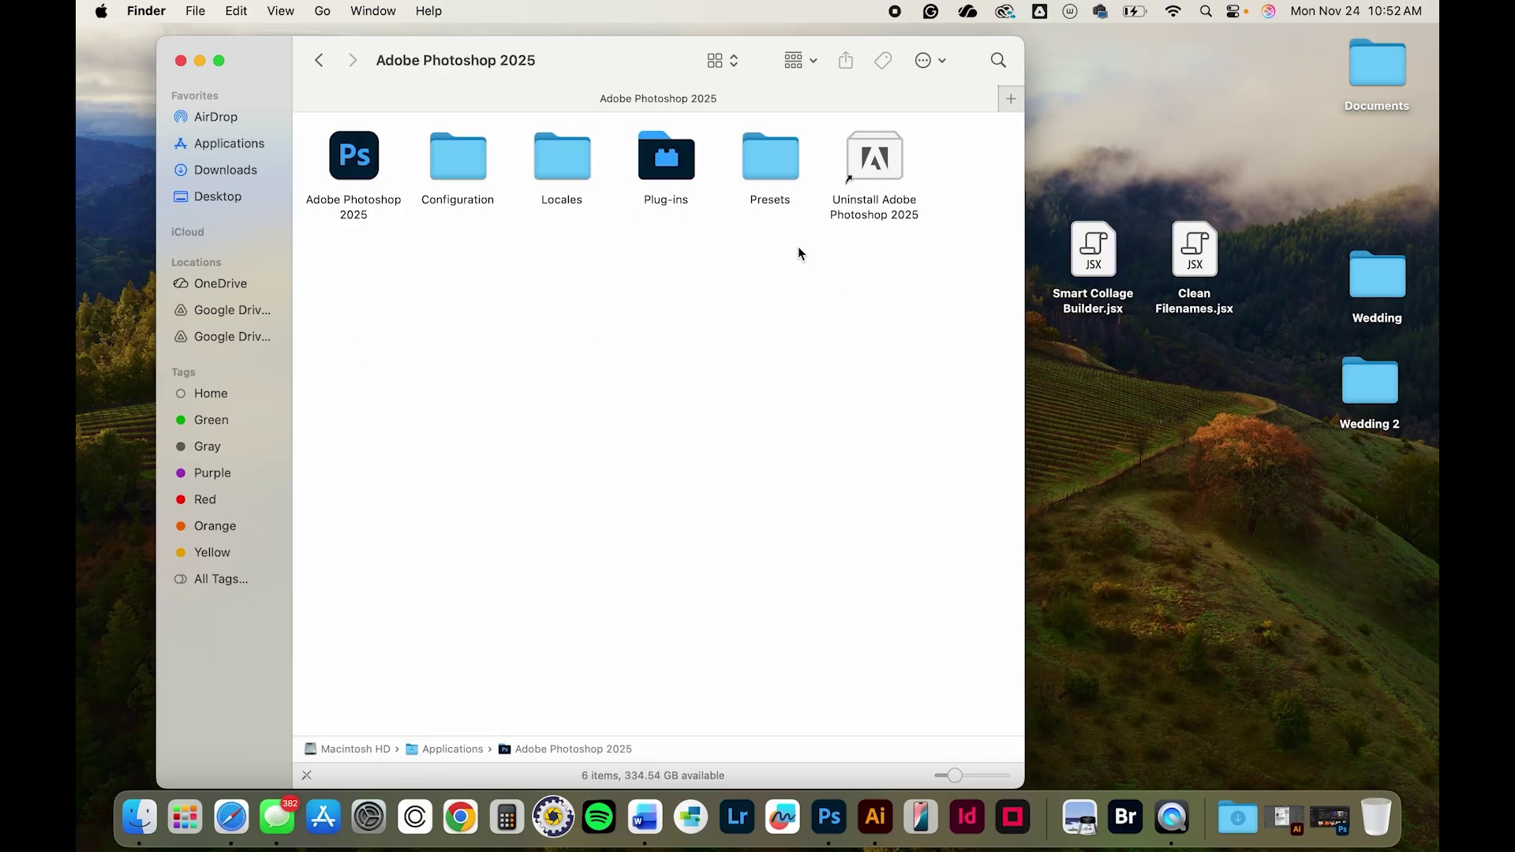
double_click(778, 174)
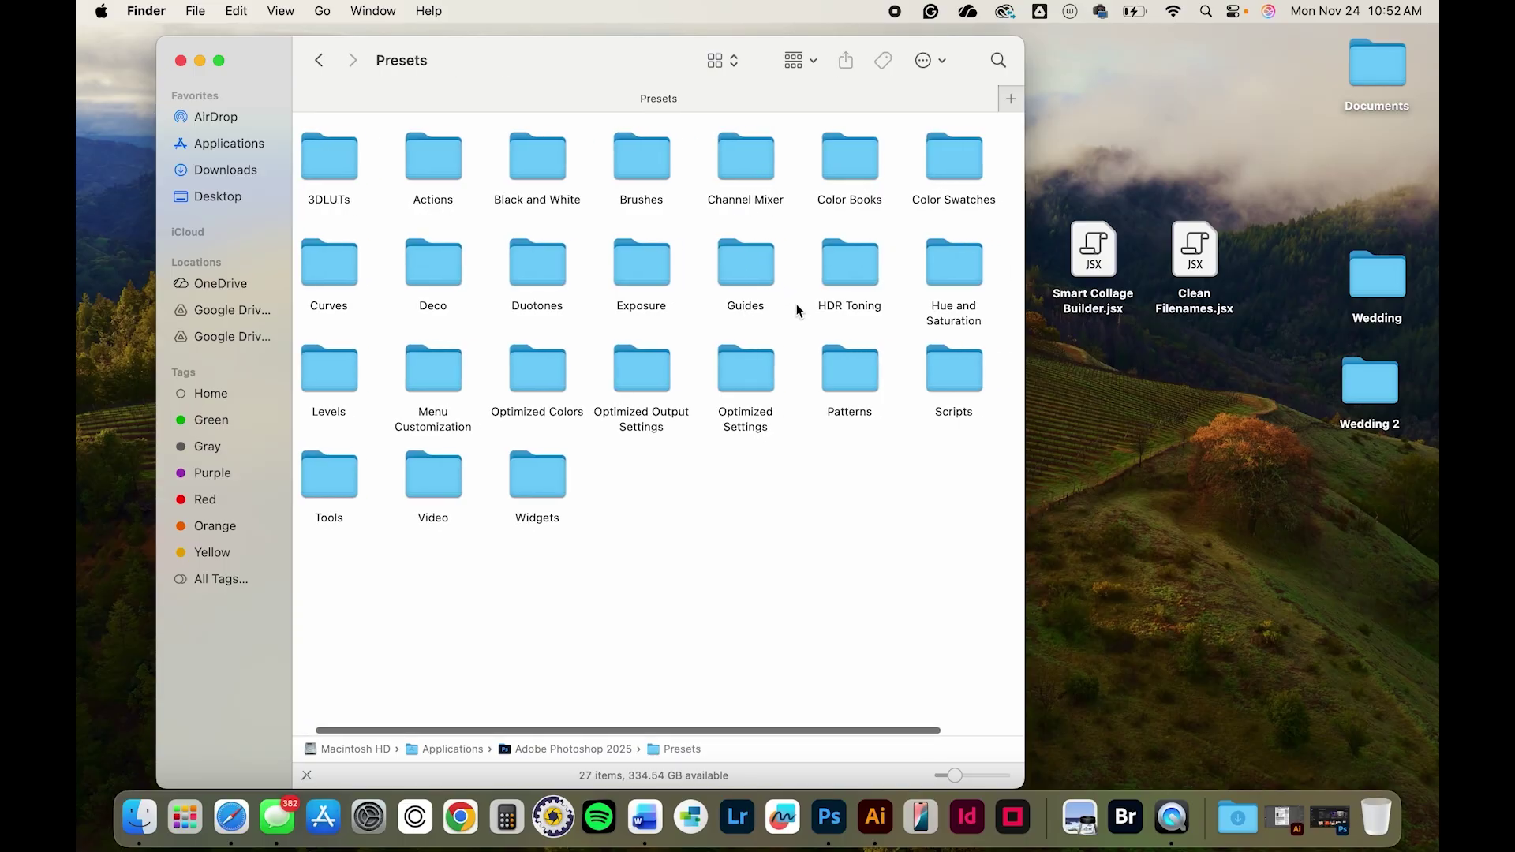
scroll(797, 310, "right", 3)
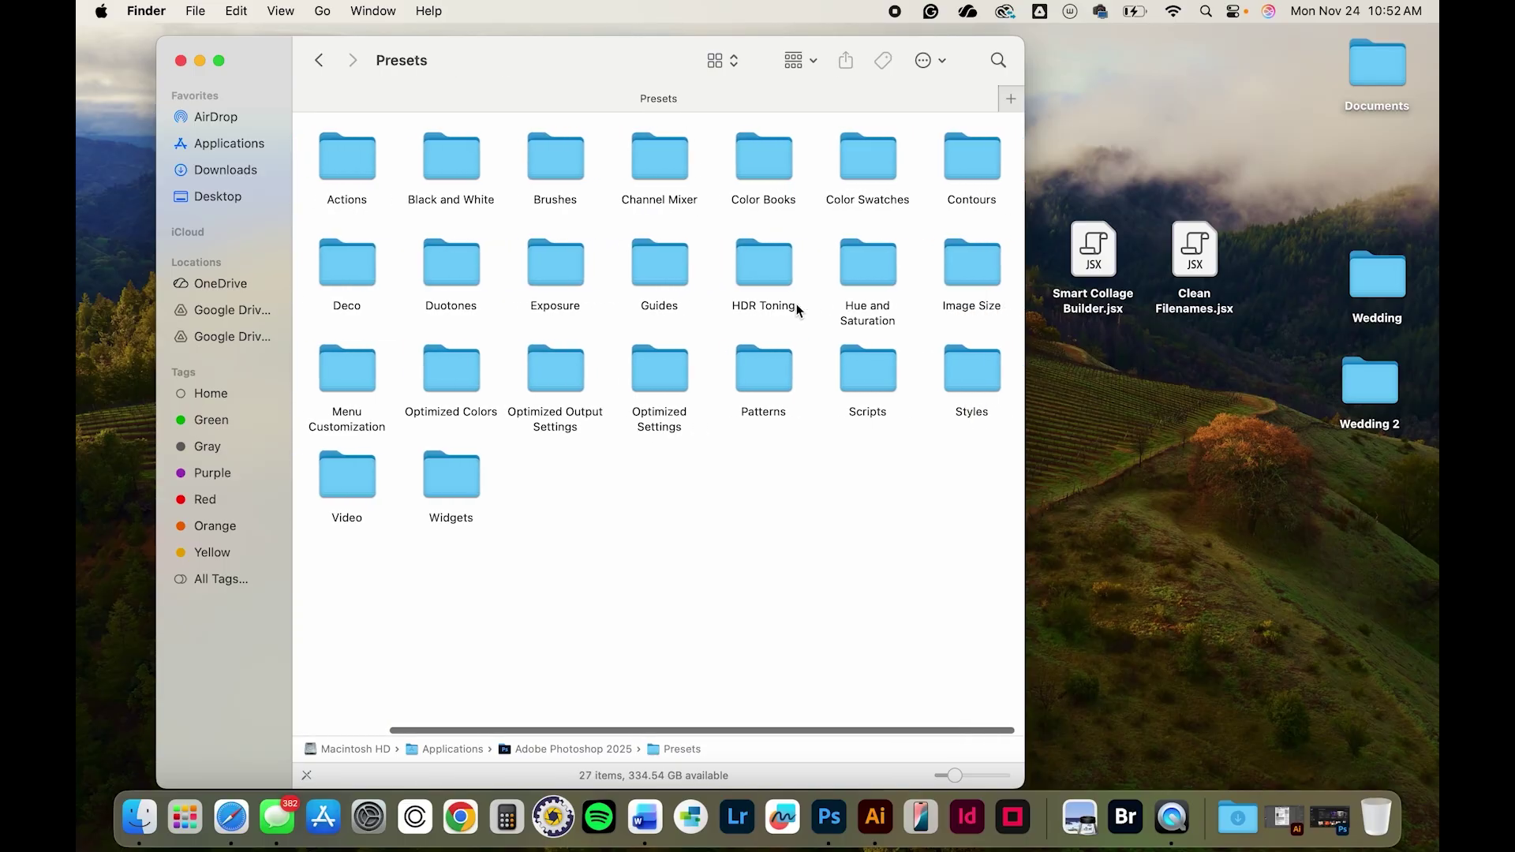
left_click(853, 375)
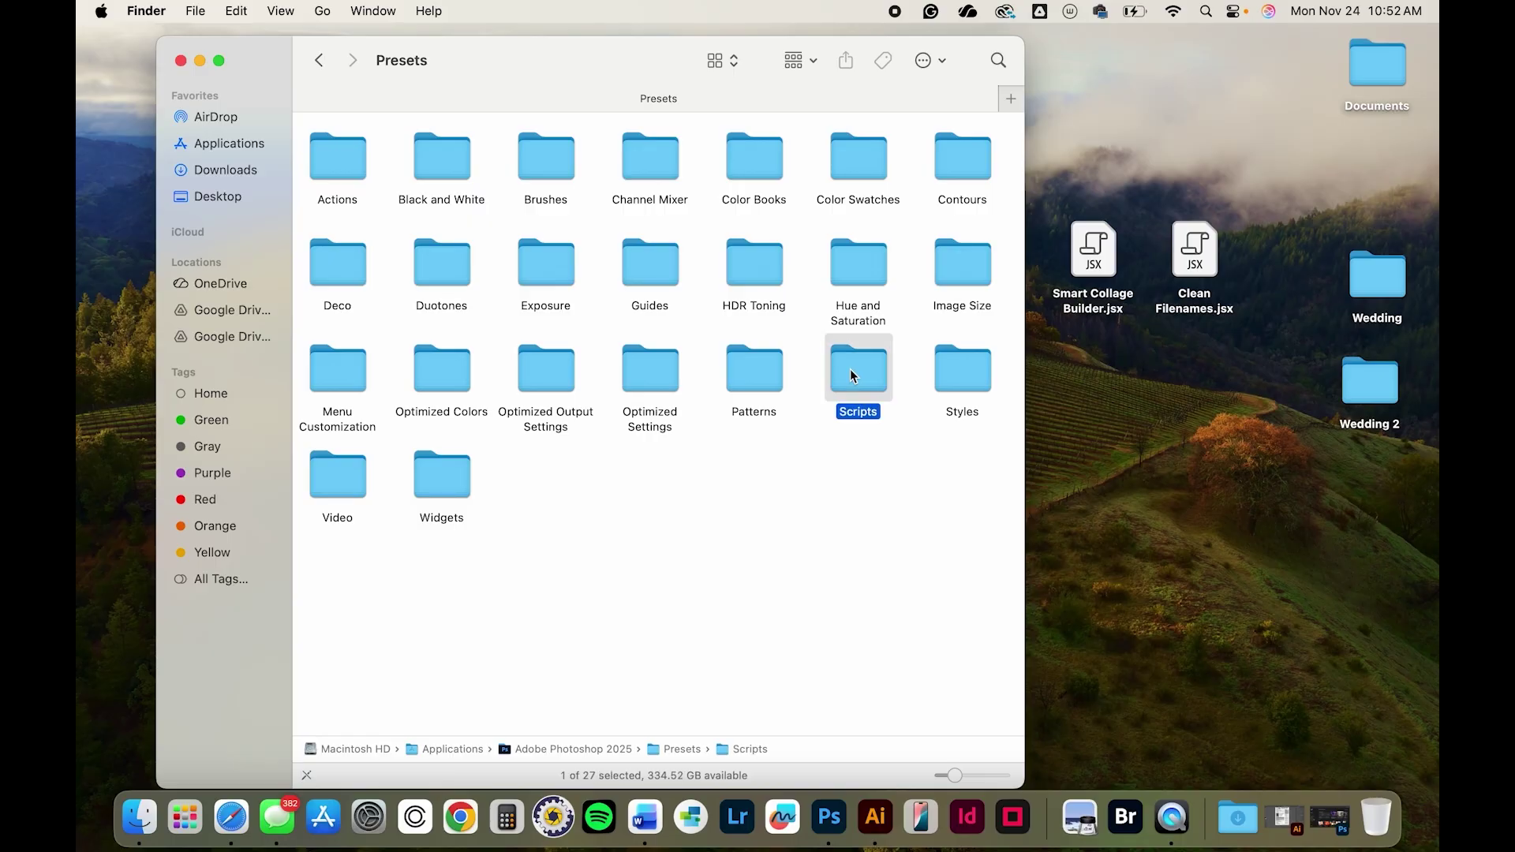
double_click(854, 376)
scroll(763, 427, "right", 3)
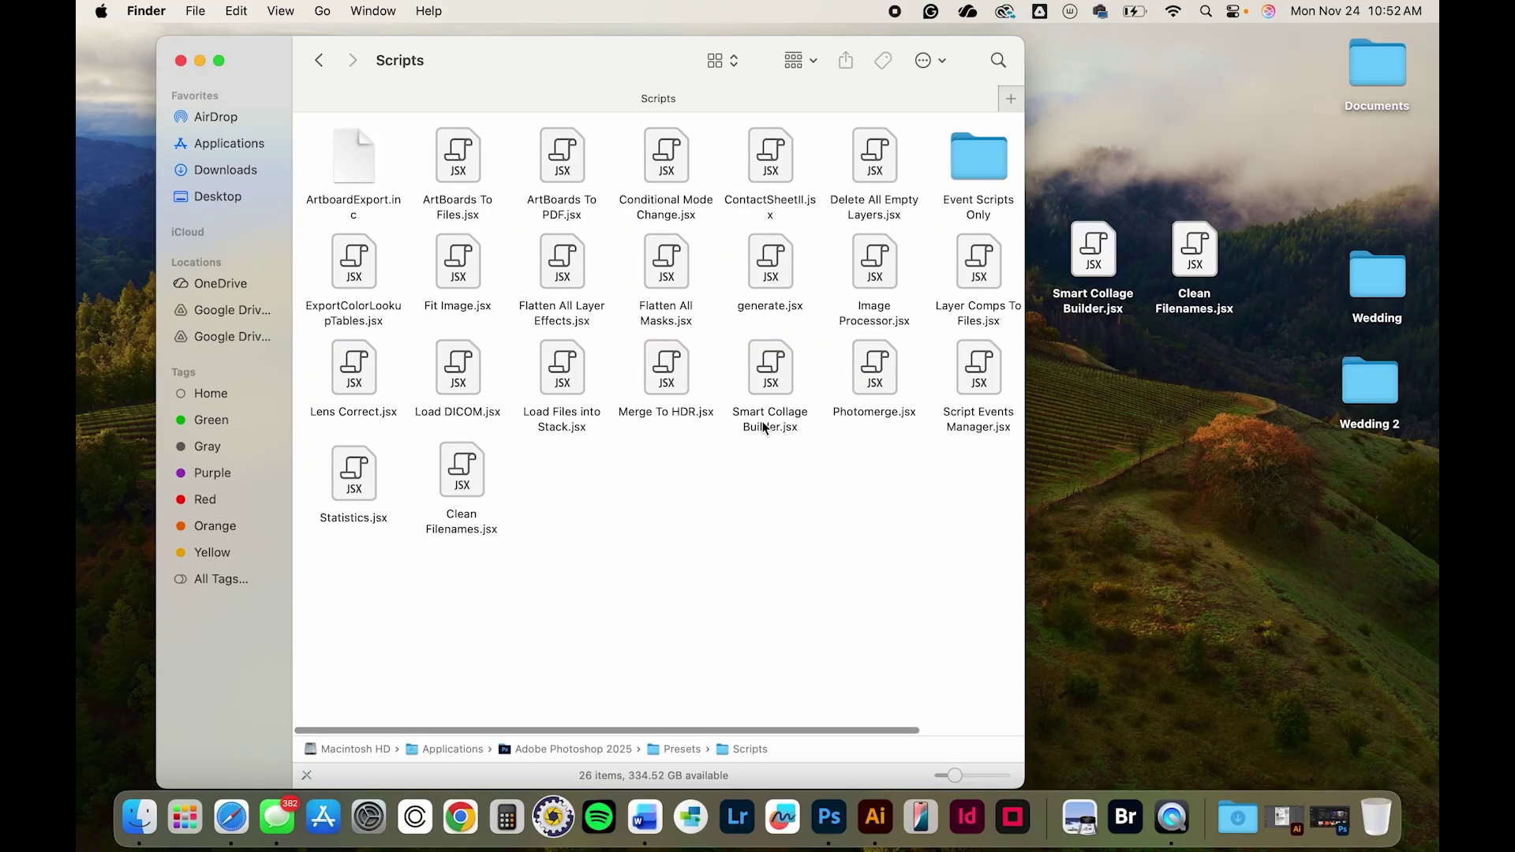
- Check Smart Collage Builder.jsx and Clean Filenames.jsx in the Scripts folder, and close the folder window
left_click_drag(1063, 300, 1097, 260)
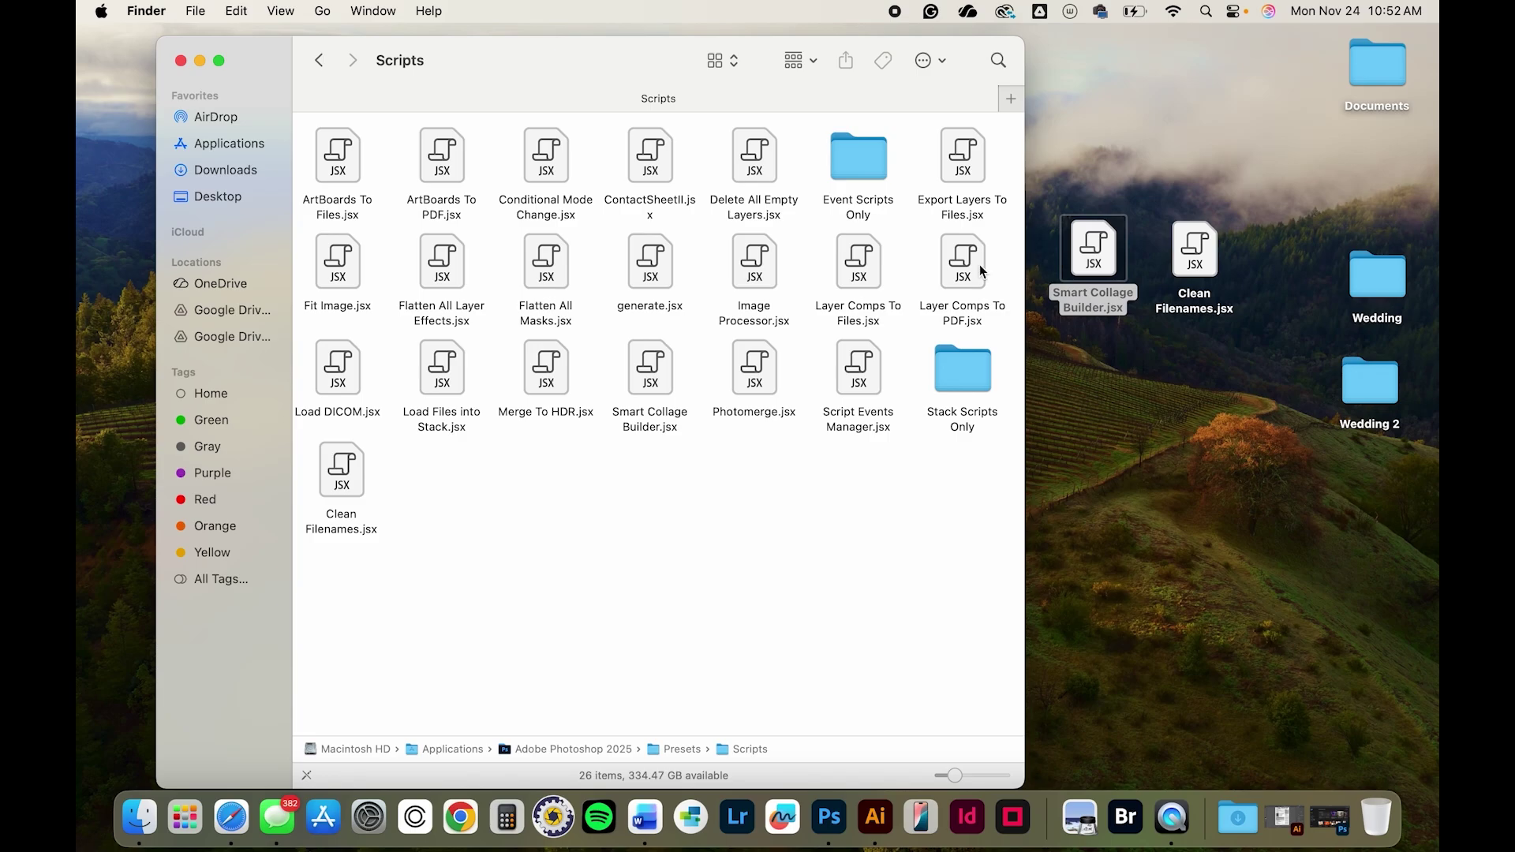
left_click(652, 387)
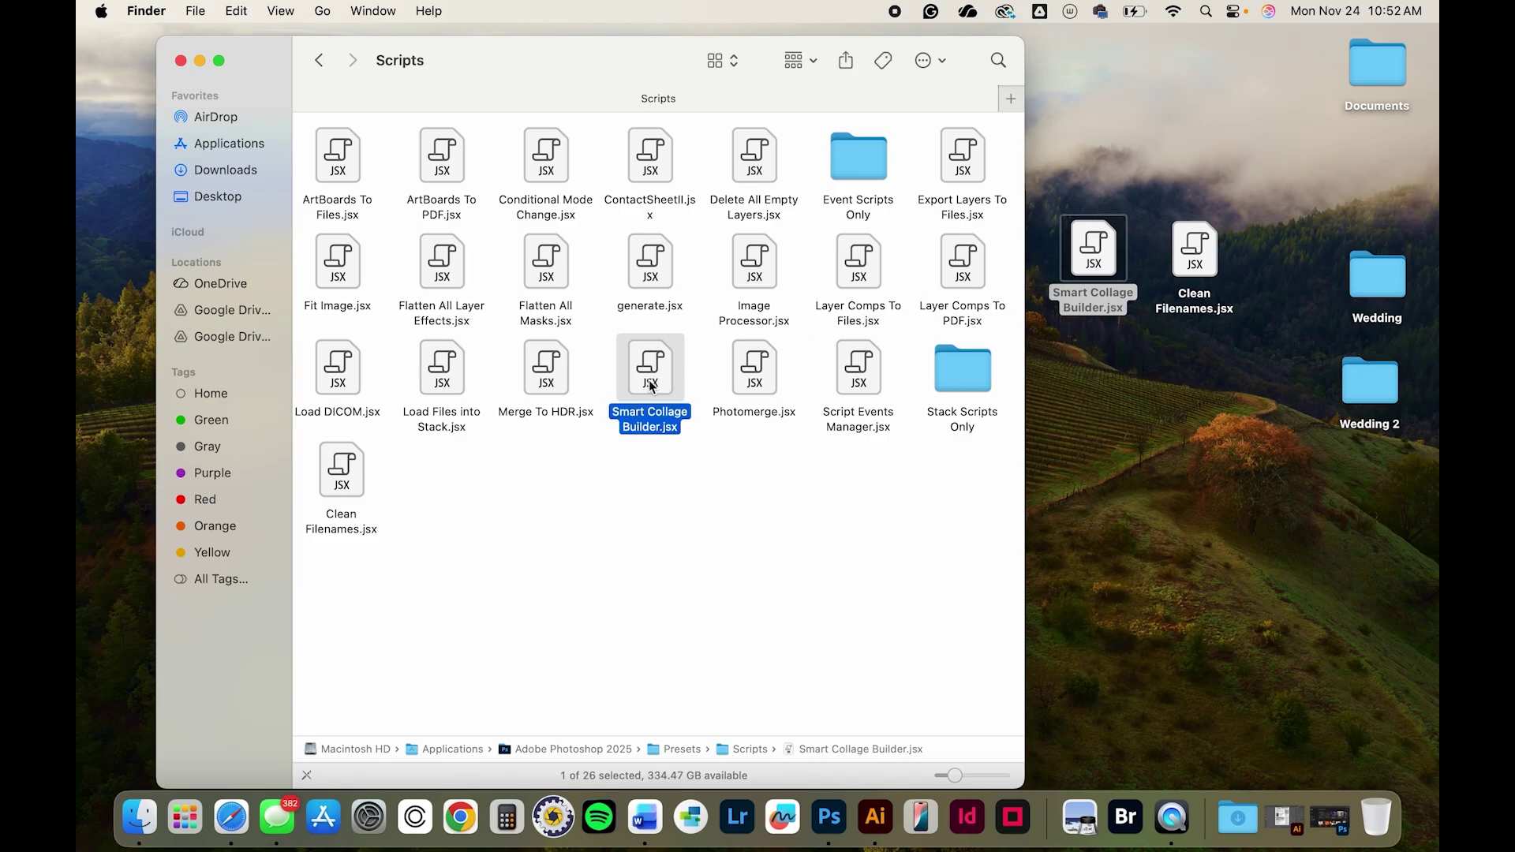
left_click(330, 471)
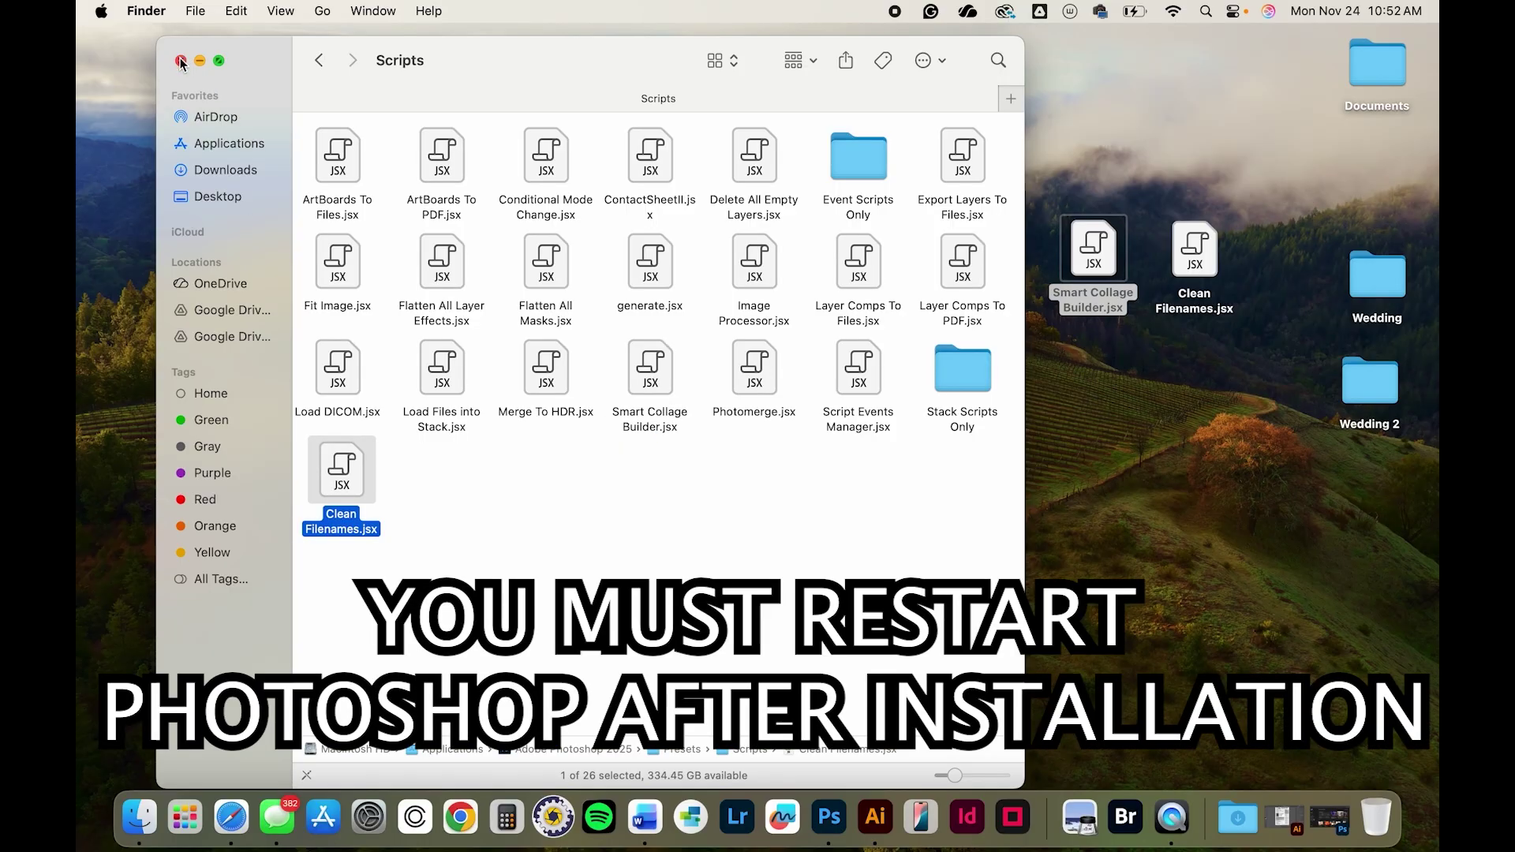
left_click(180, 61)
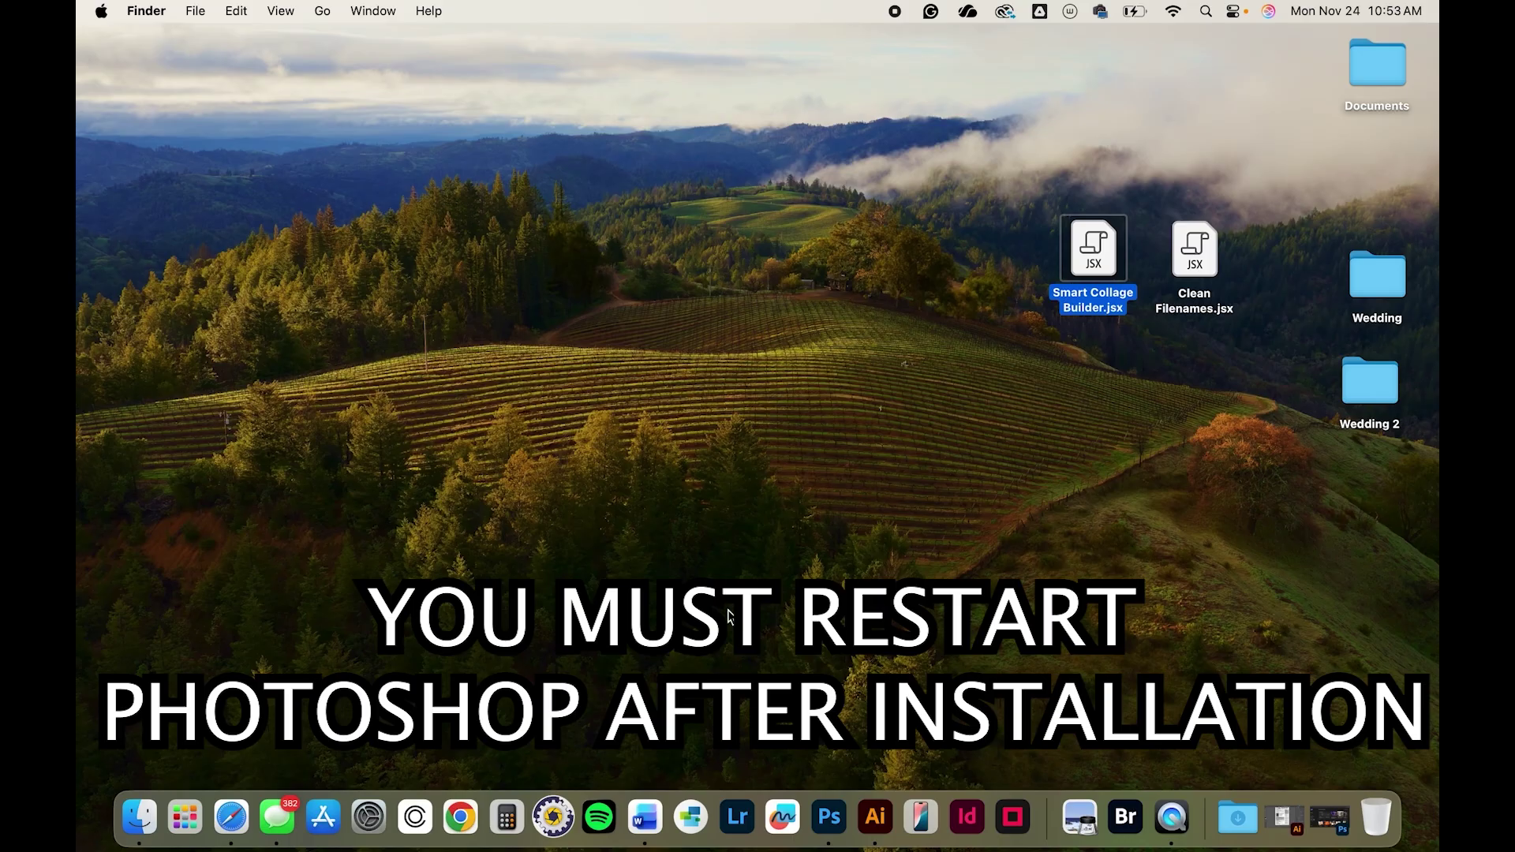
- Switch to Photoshop and create a new 24 x 12 in document at 300 ppi with a white background
left_click(837, 825)
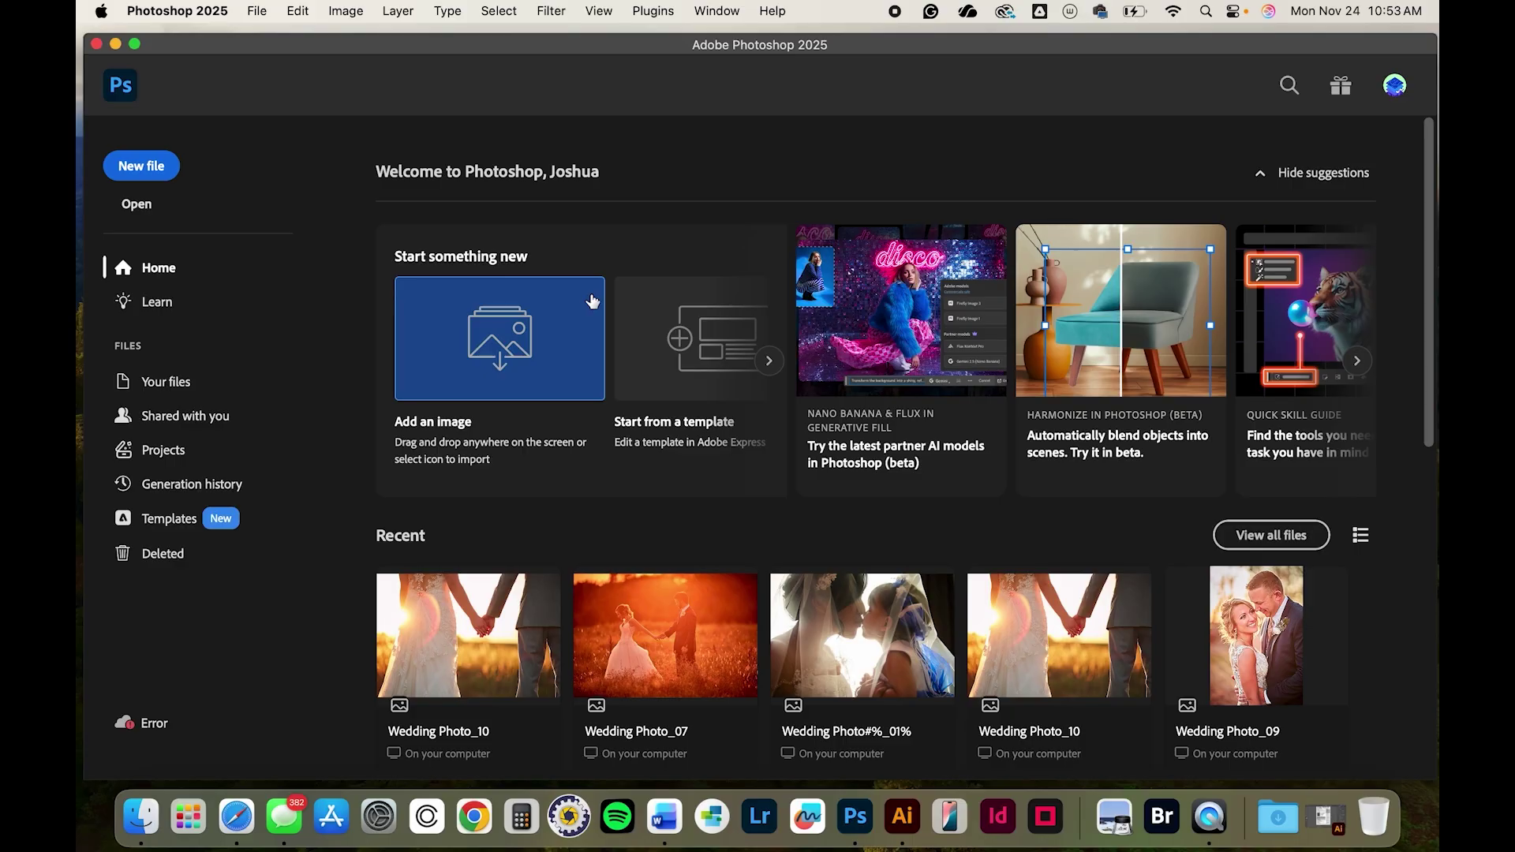
left_click(151, 172)
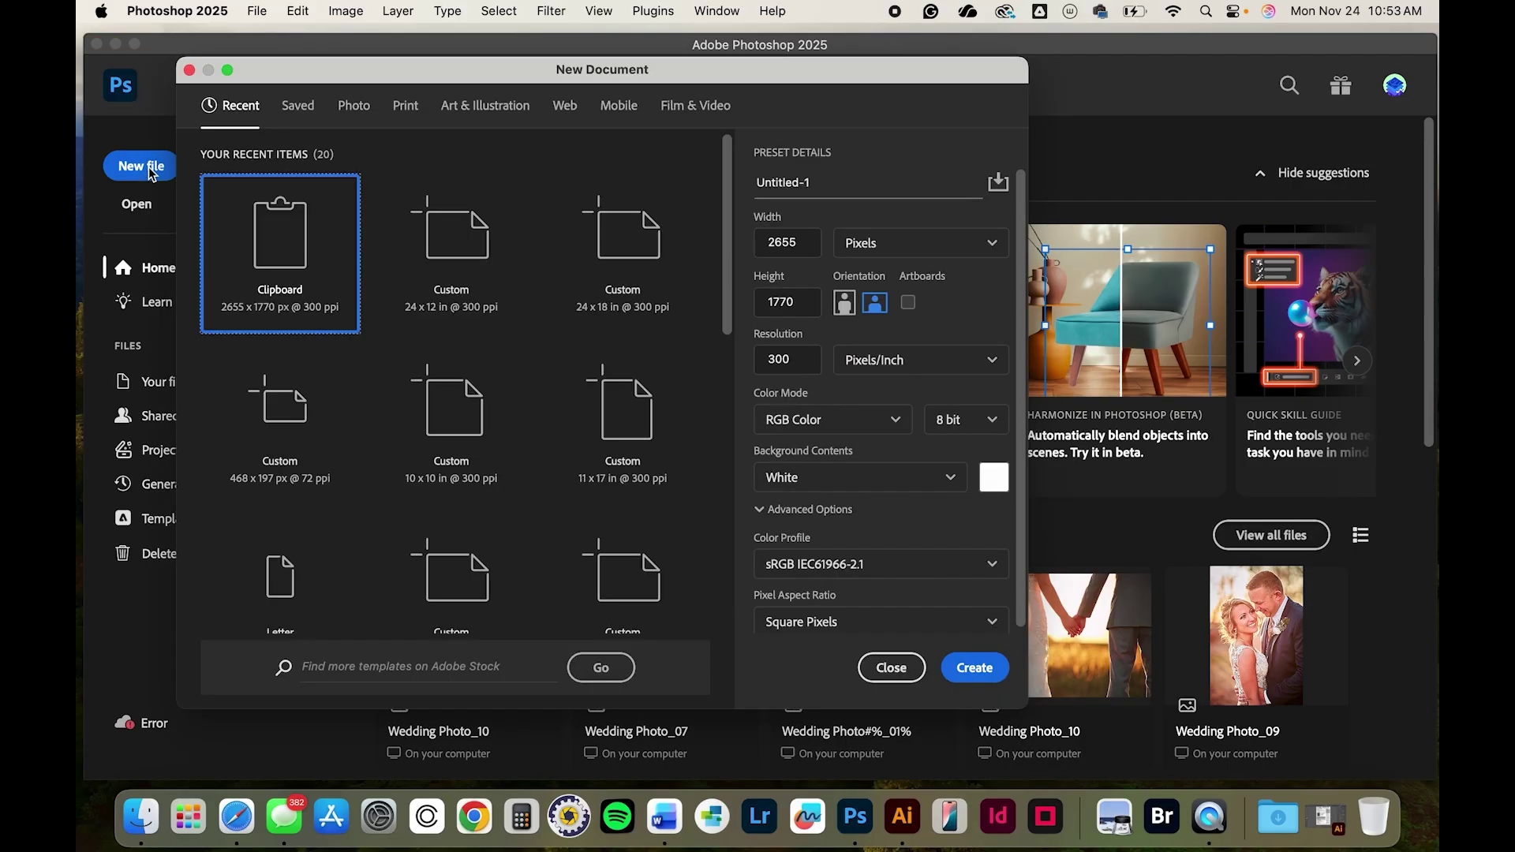
left_click(451, 251)
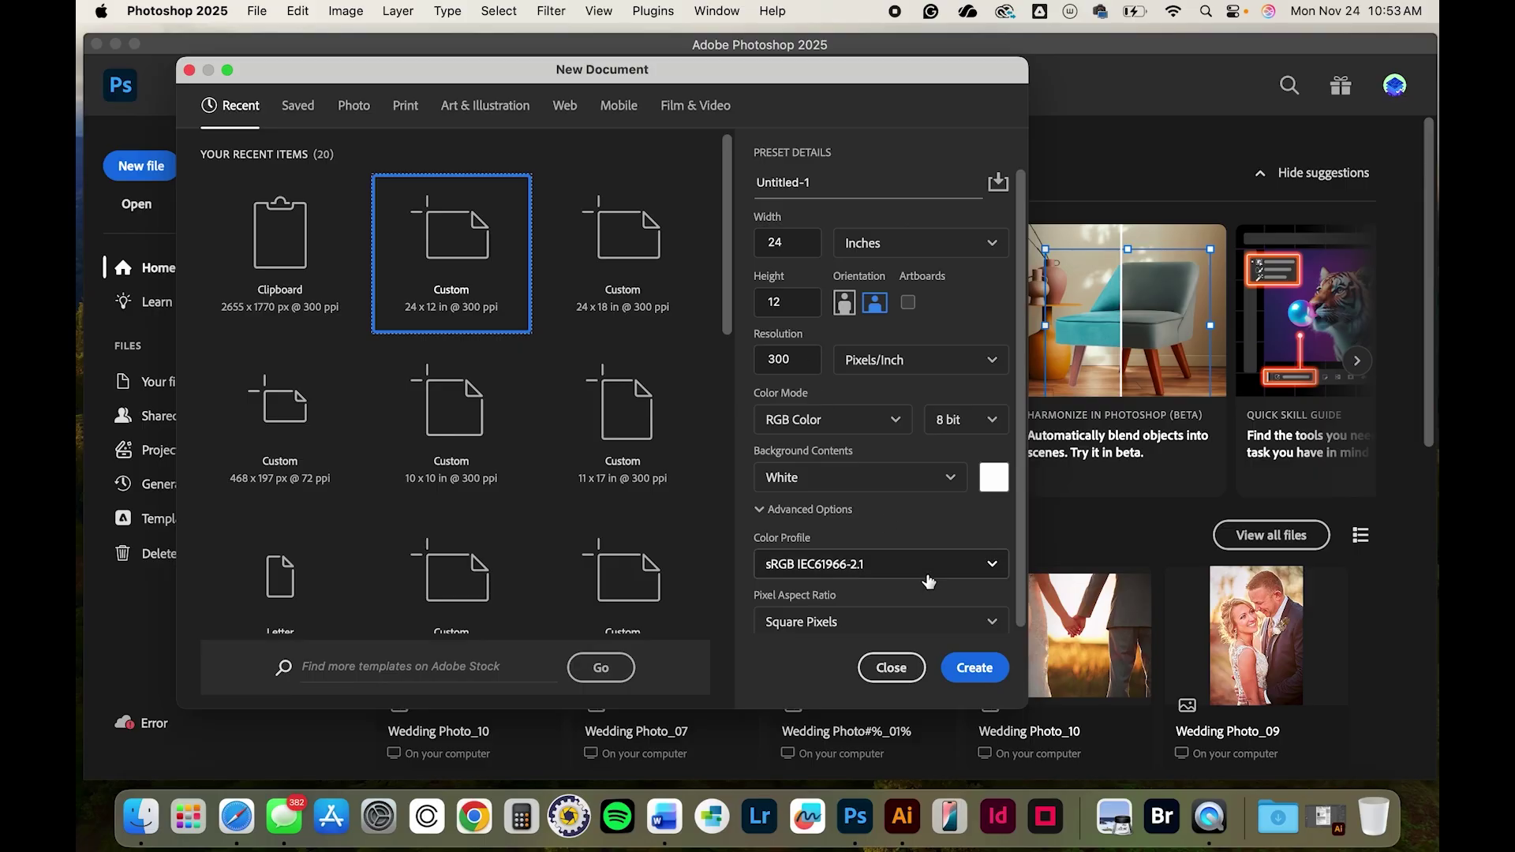
left_click(971, 675)
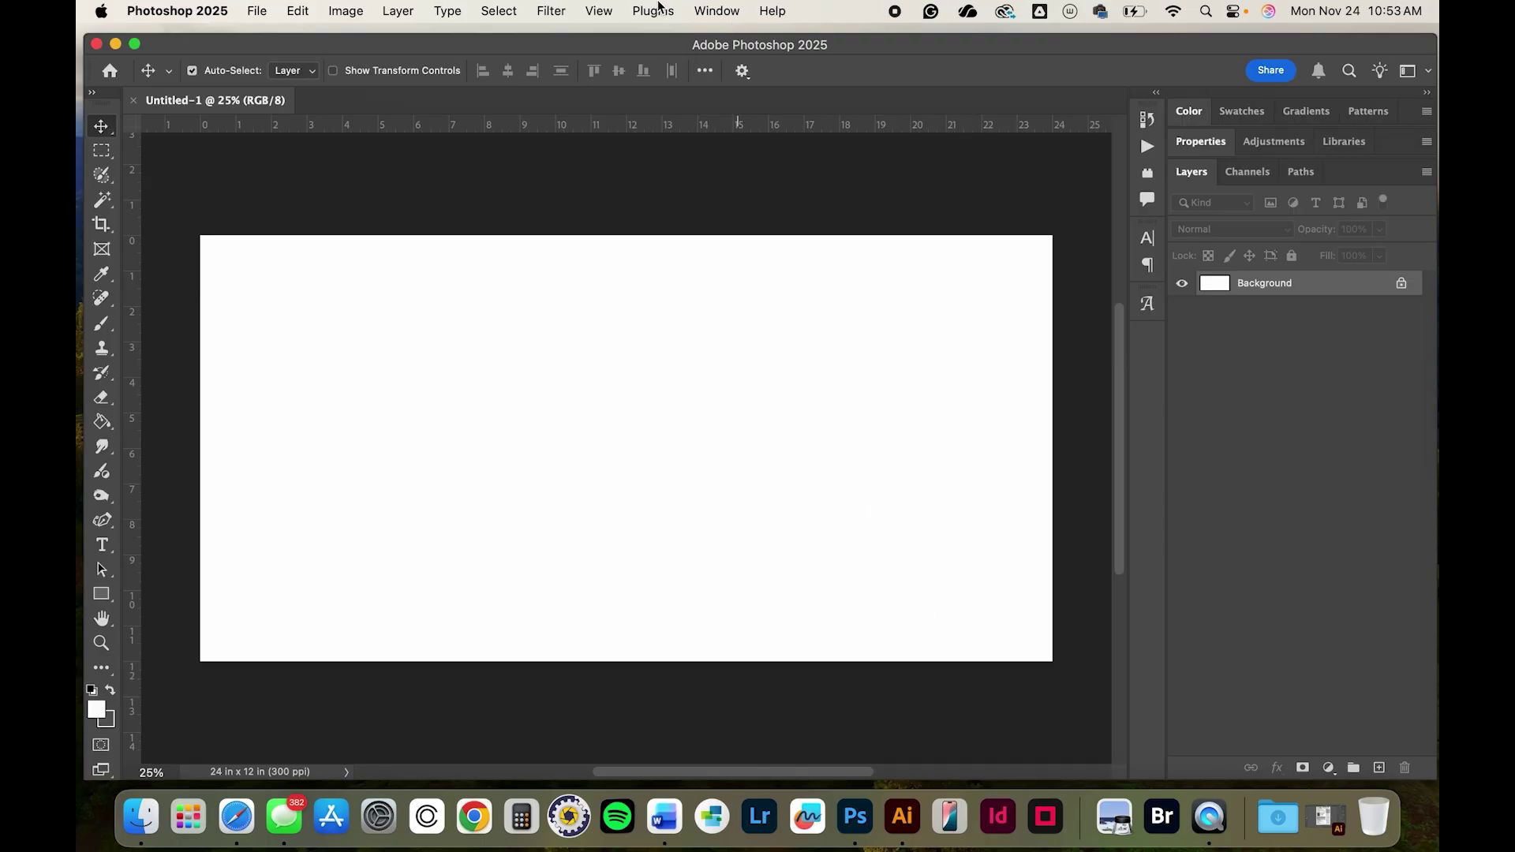
- Add a cyan guide layout with 2 columns, 1 row and 0.125 in margins on all sides
left_click(600, 12)
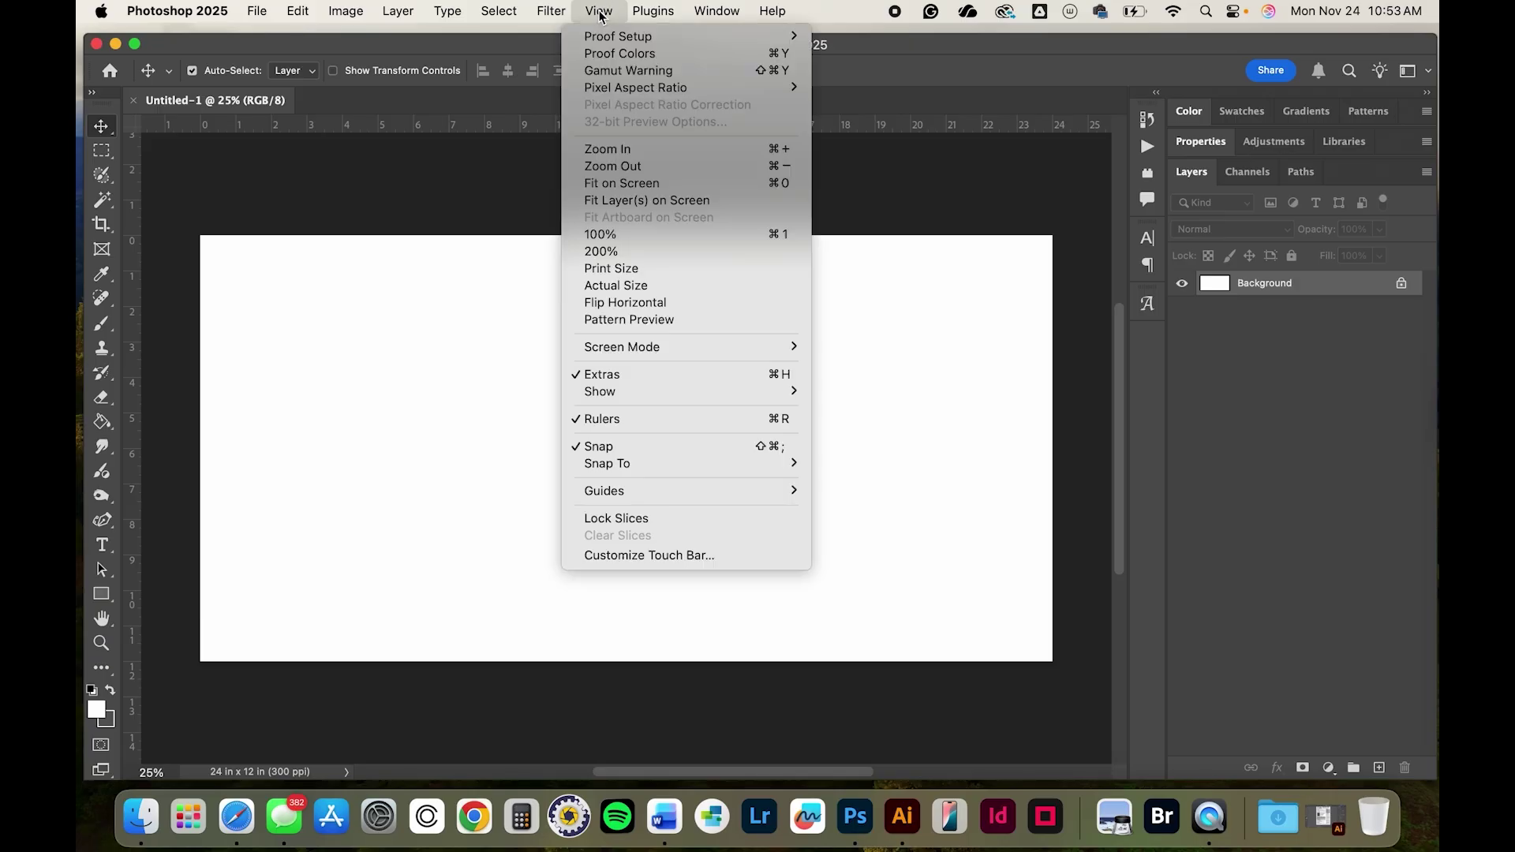
mouse_move(607, 493)
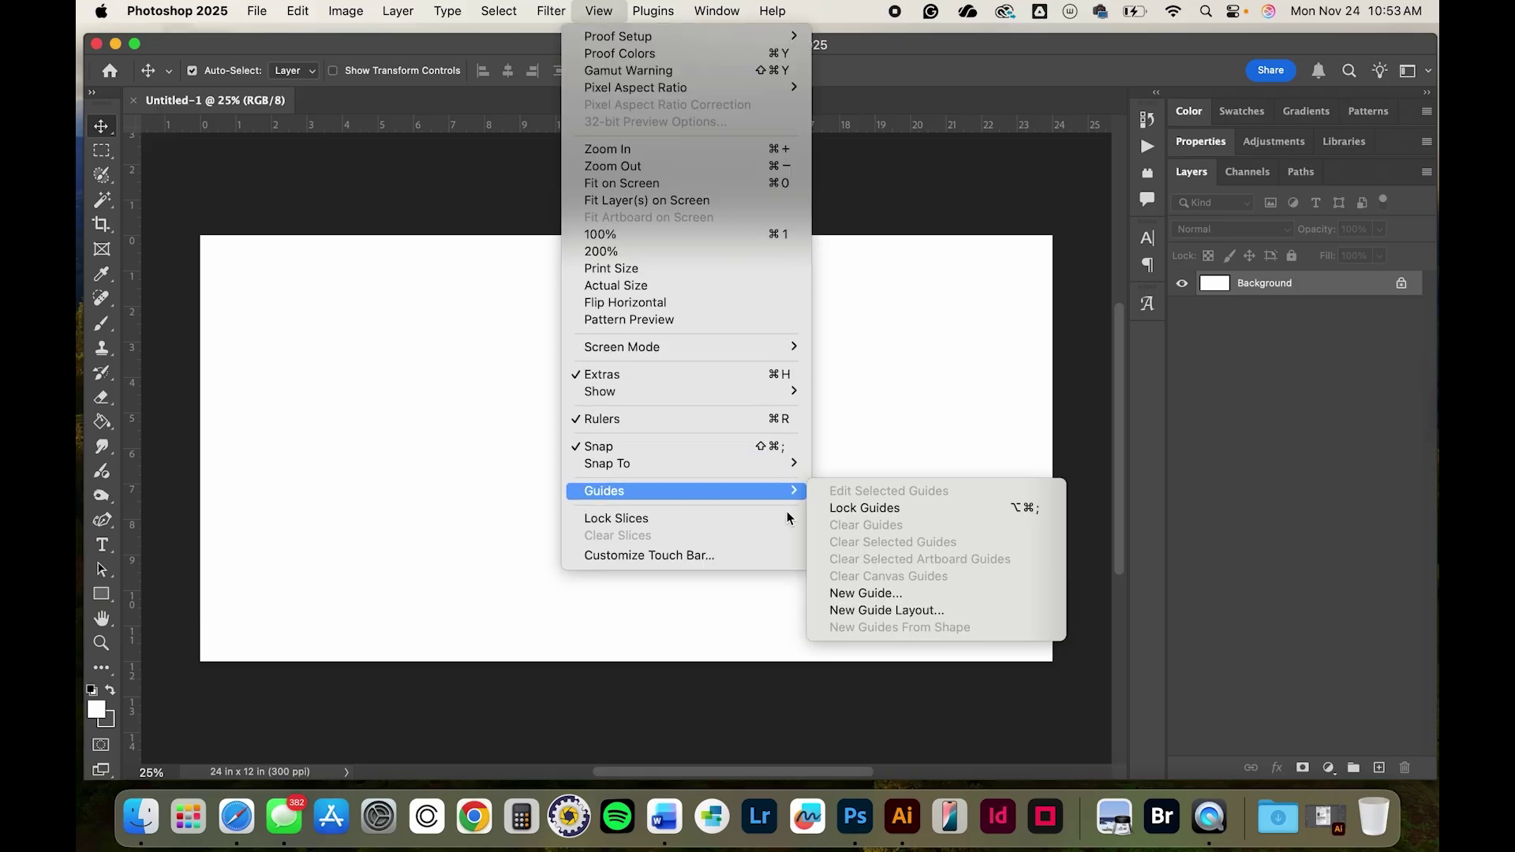
left_click(856, 612)
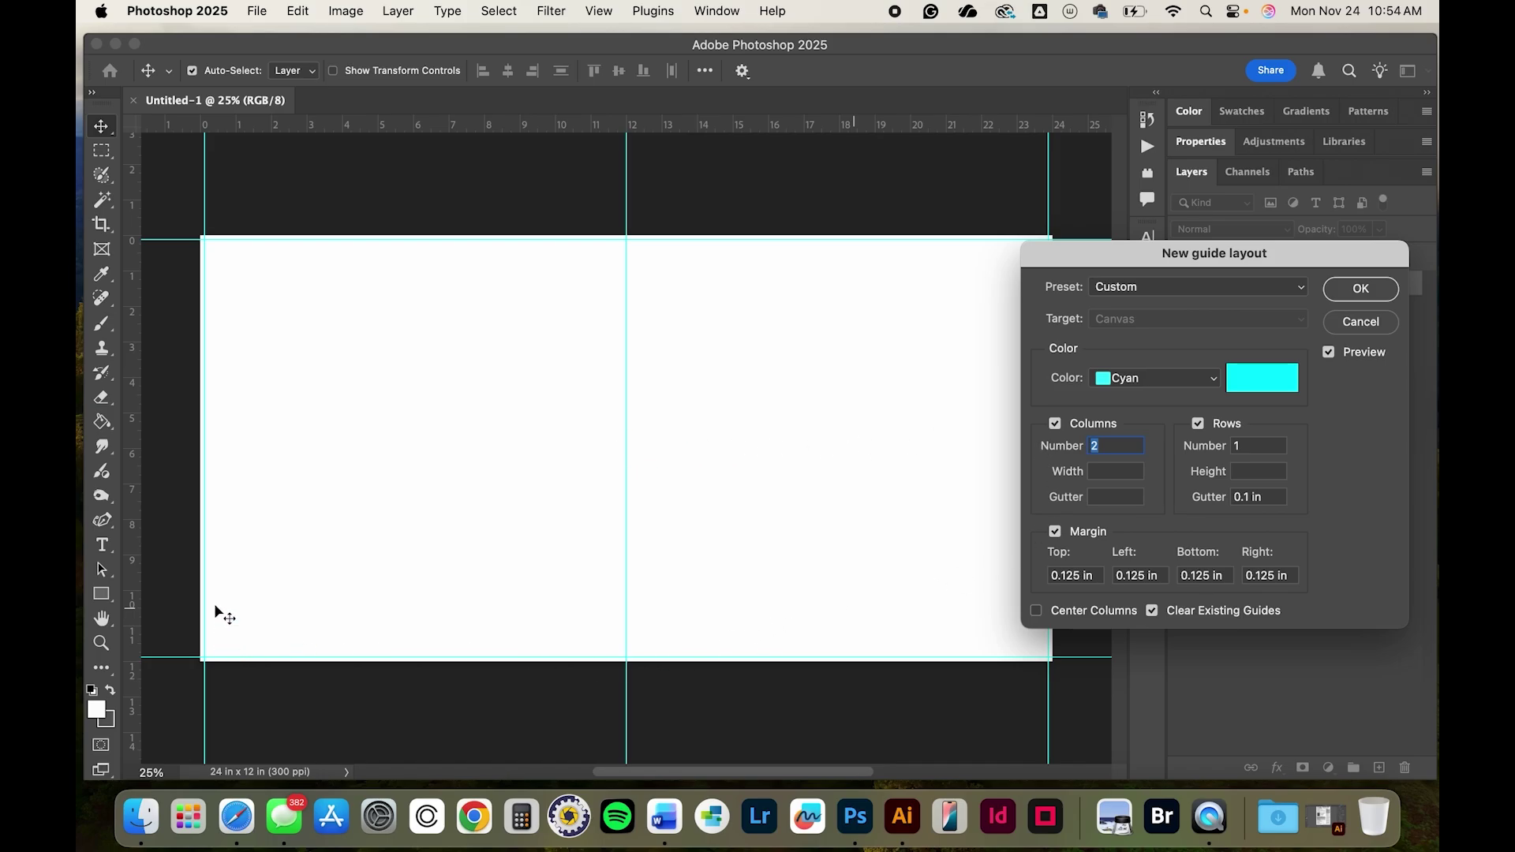
left_click(1360, 289)
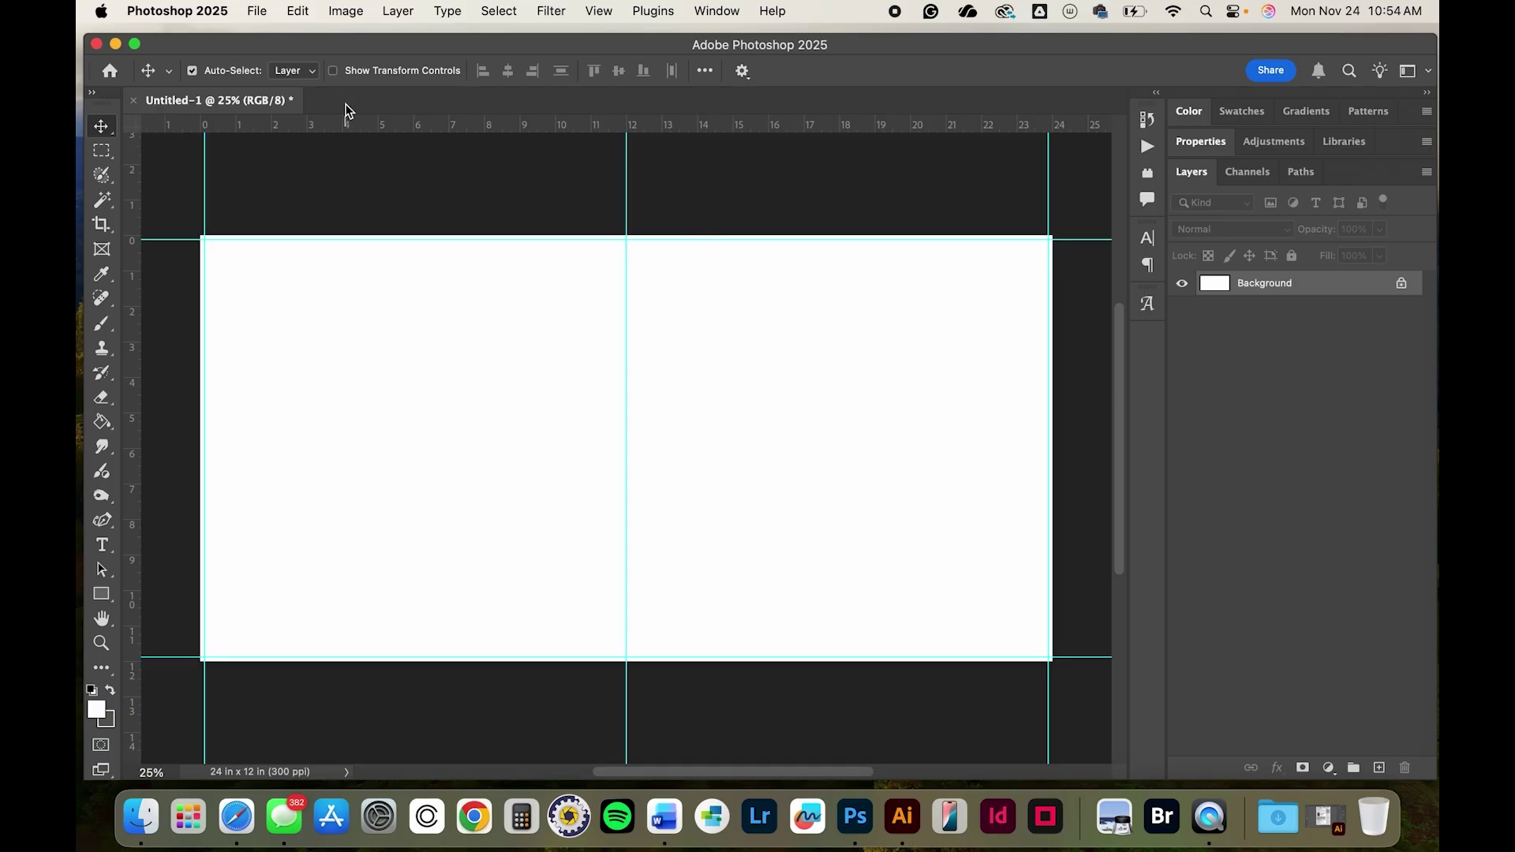
- Launch the Smart Collage Builder script with Folder as the image source
left_click(261, 14)
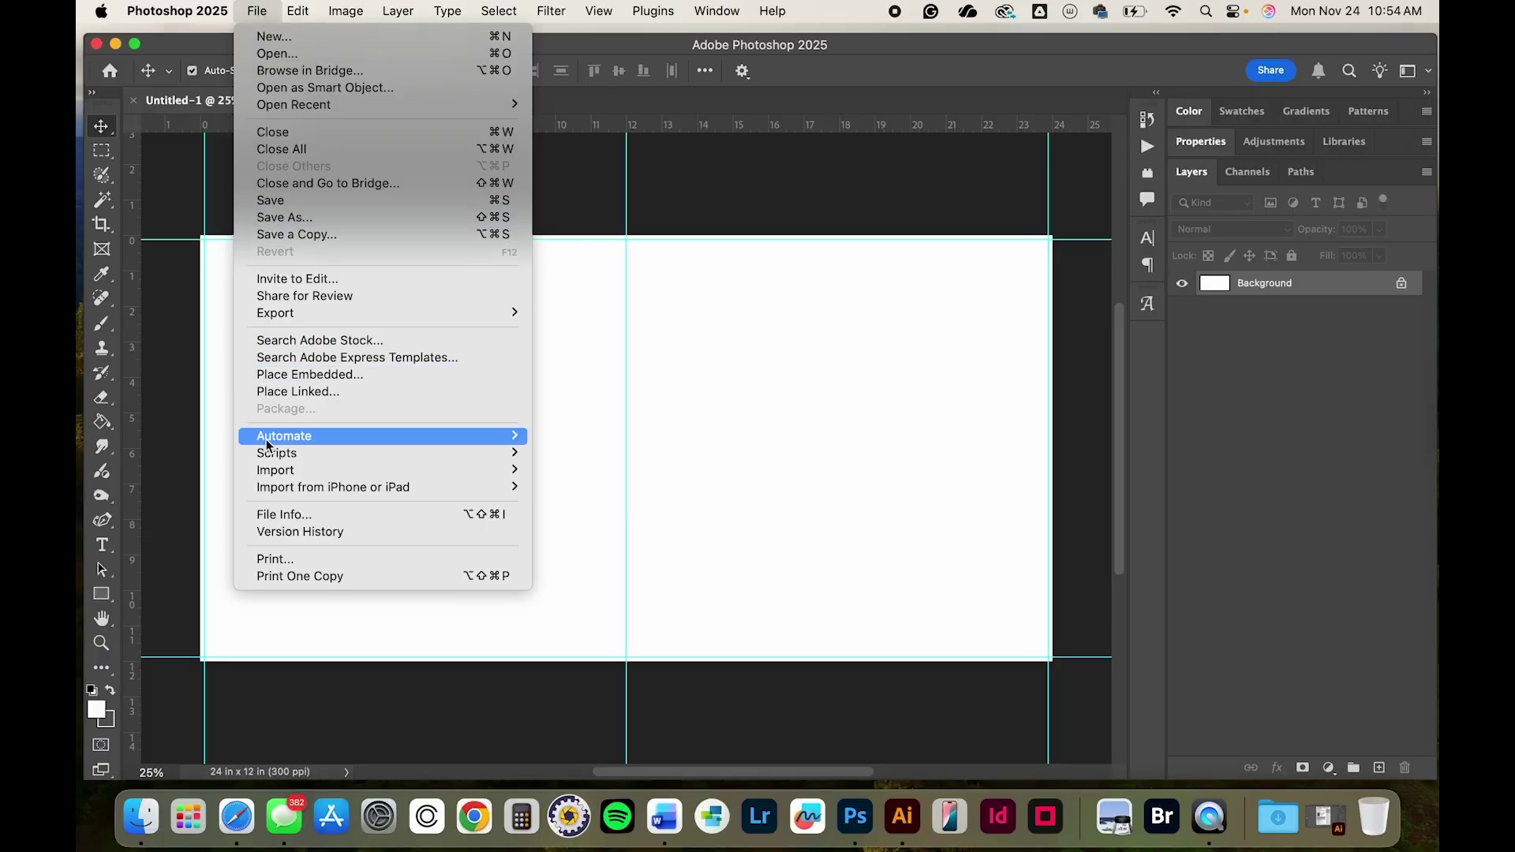
mouse_move(271, 456)
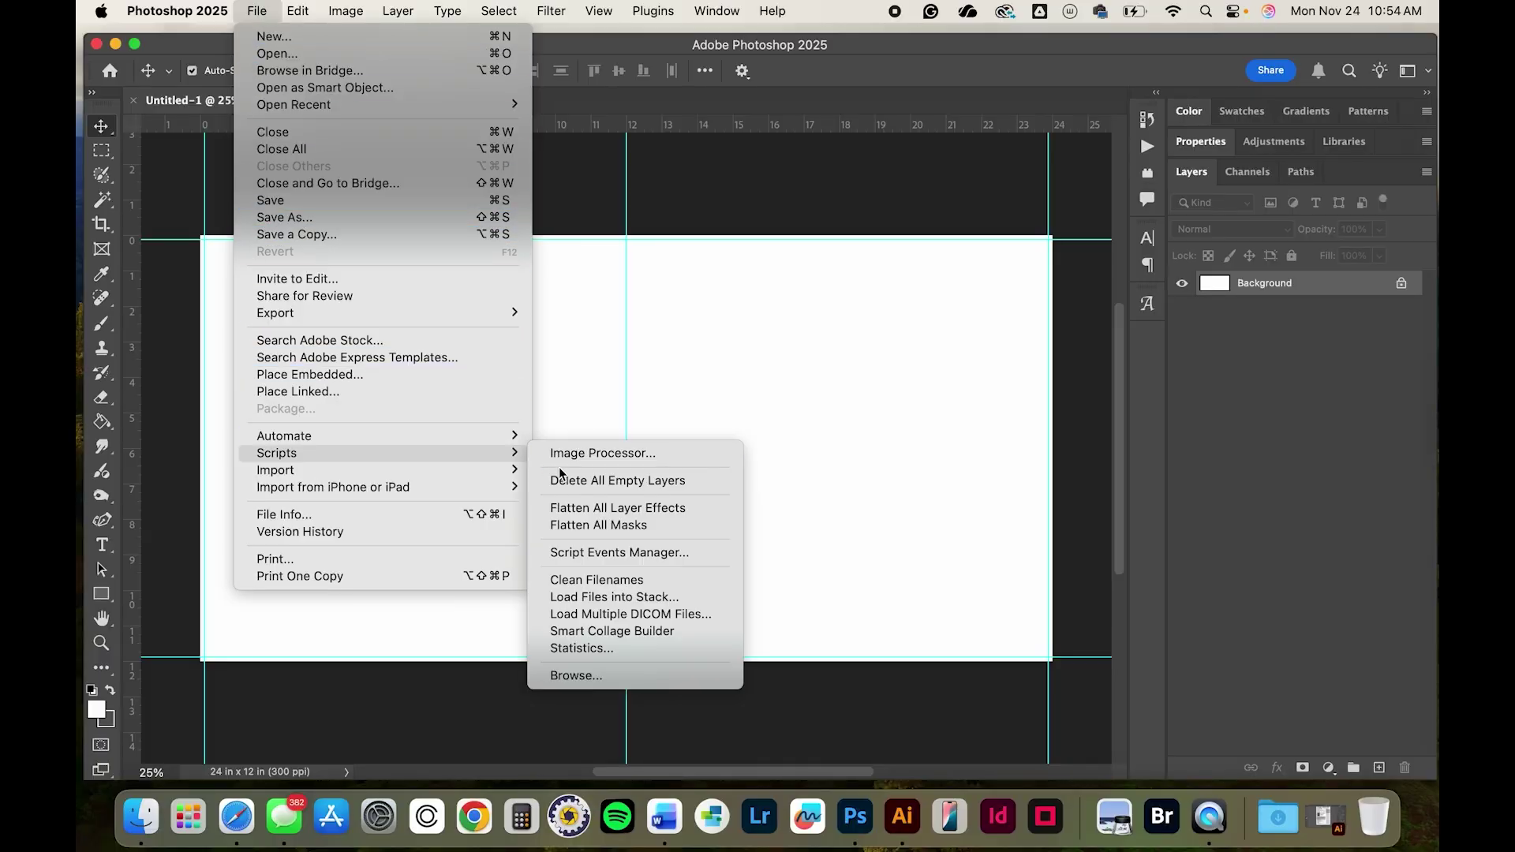
left_click(576, 632)
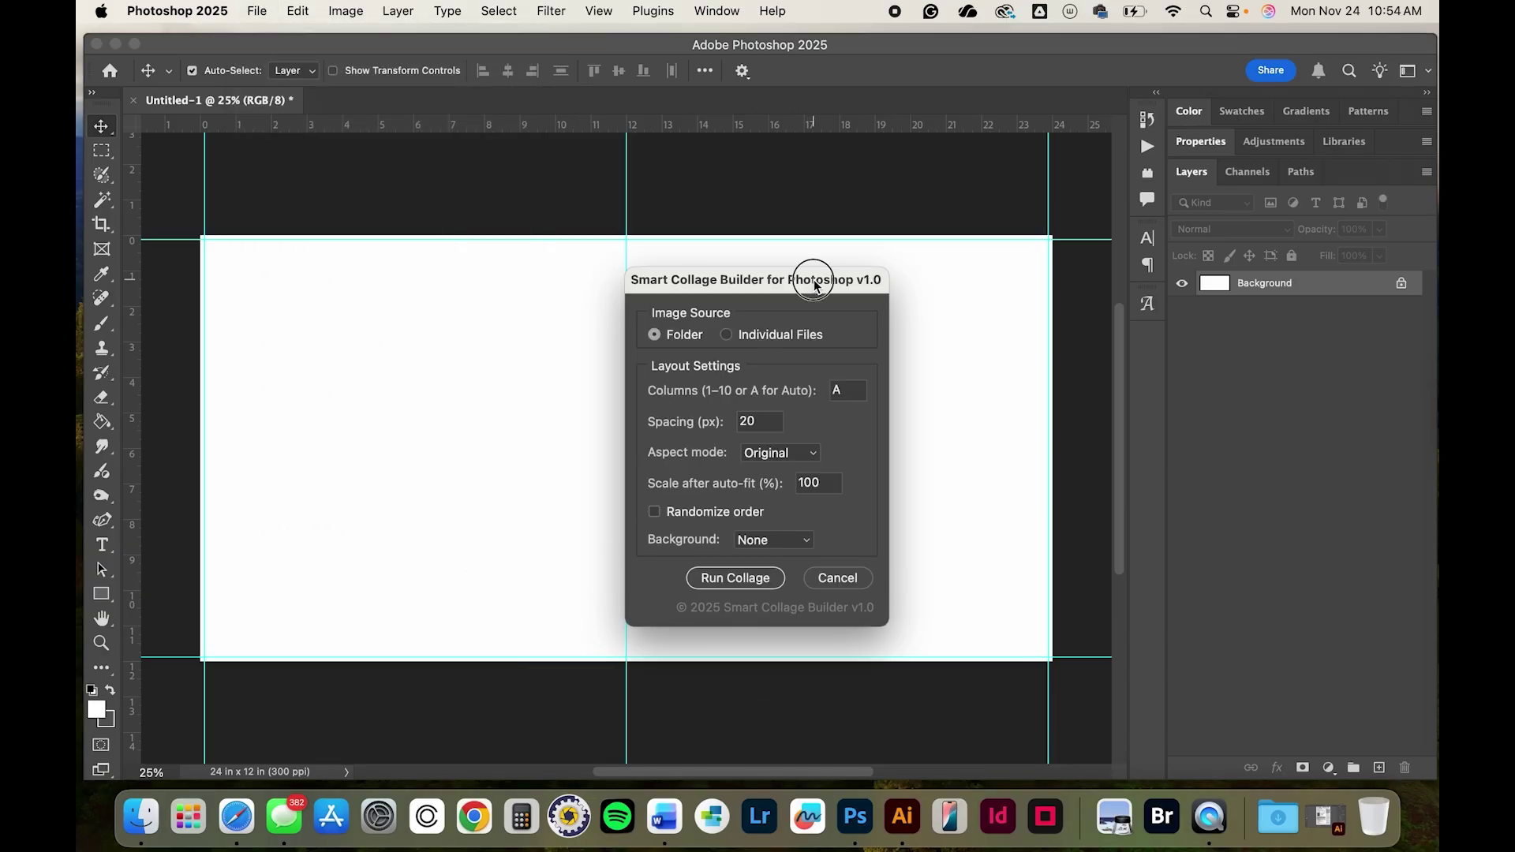
left_click_drag(814, 282, 707, 267)
left_click(546, 317)
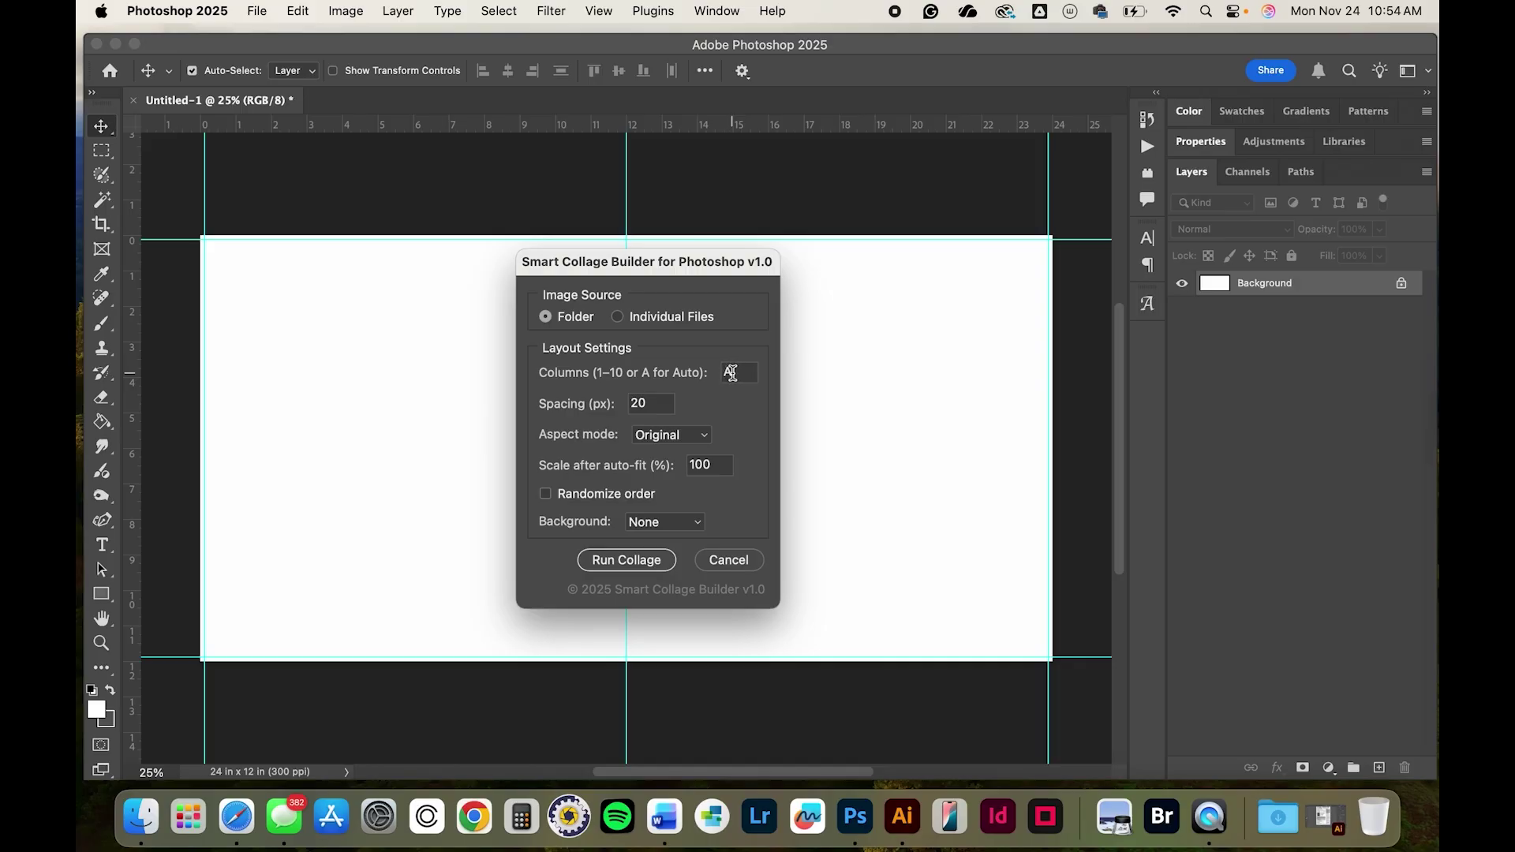
- Set the collage layout to 6 columns with randomized image order
left_click(731, 373)
key("BackSpace")
type("6")
left_click(546, 496)
left_click(644, 523)
- Build the collage from the Wedding folder on the Desktop, reshuffle the images once and accept the arrangement
left_click(636, 562)
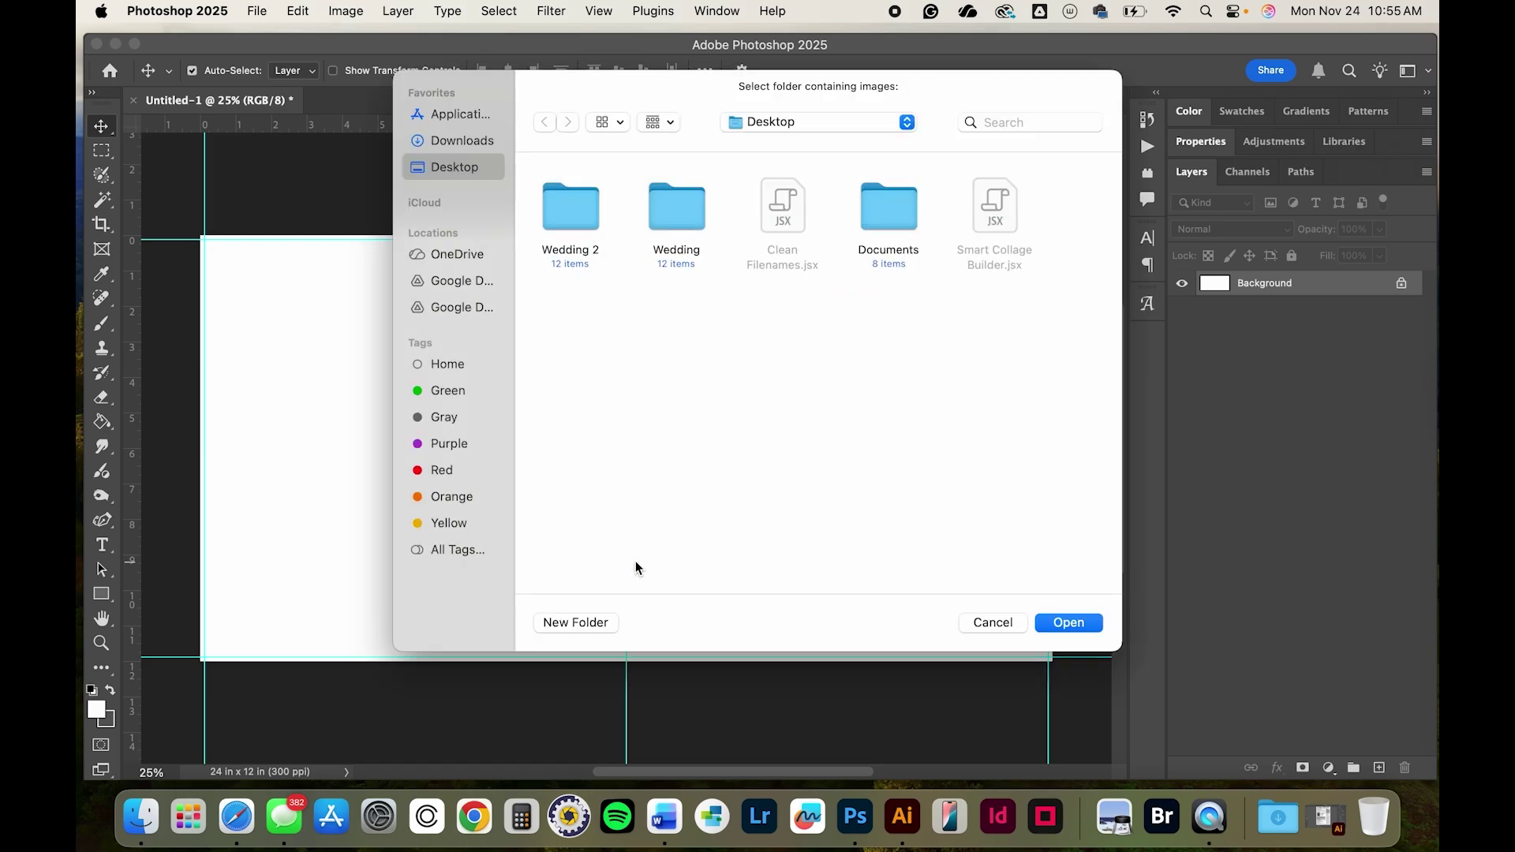
left_click(686, 222)
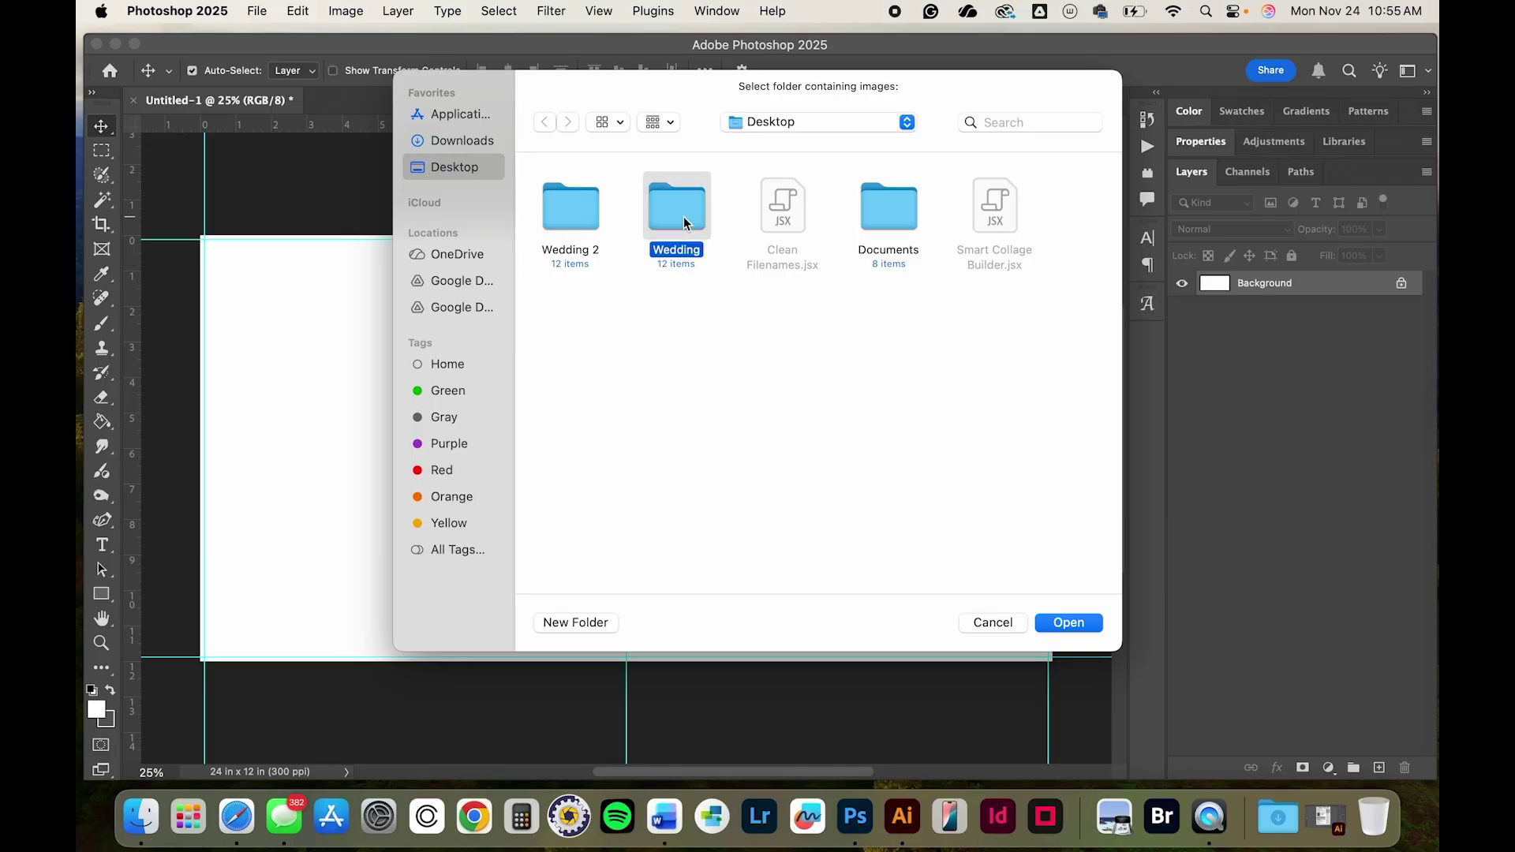
left_click(1065, 623)
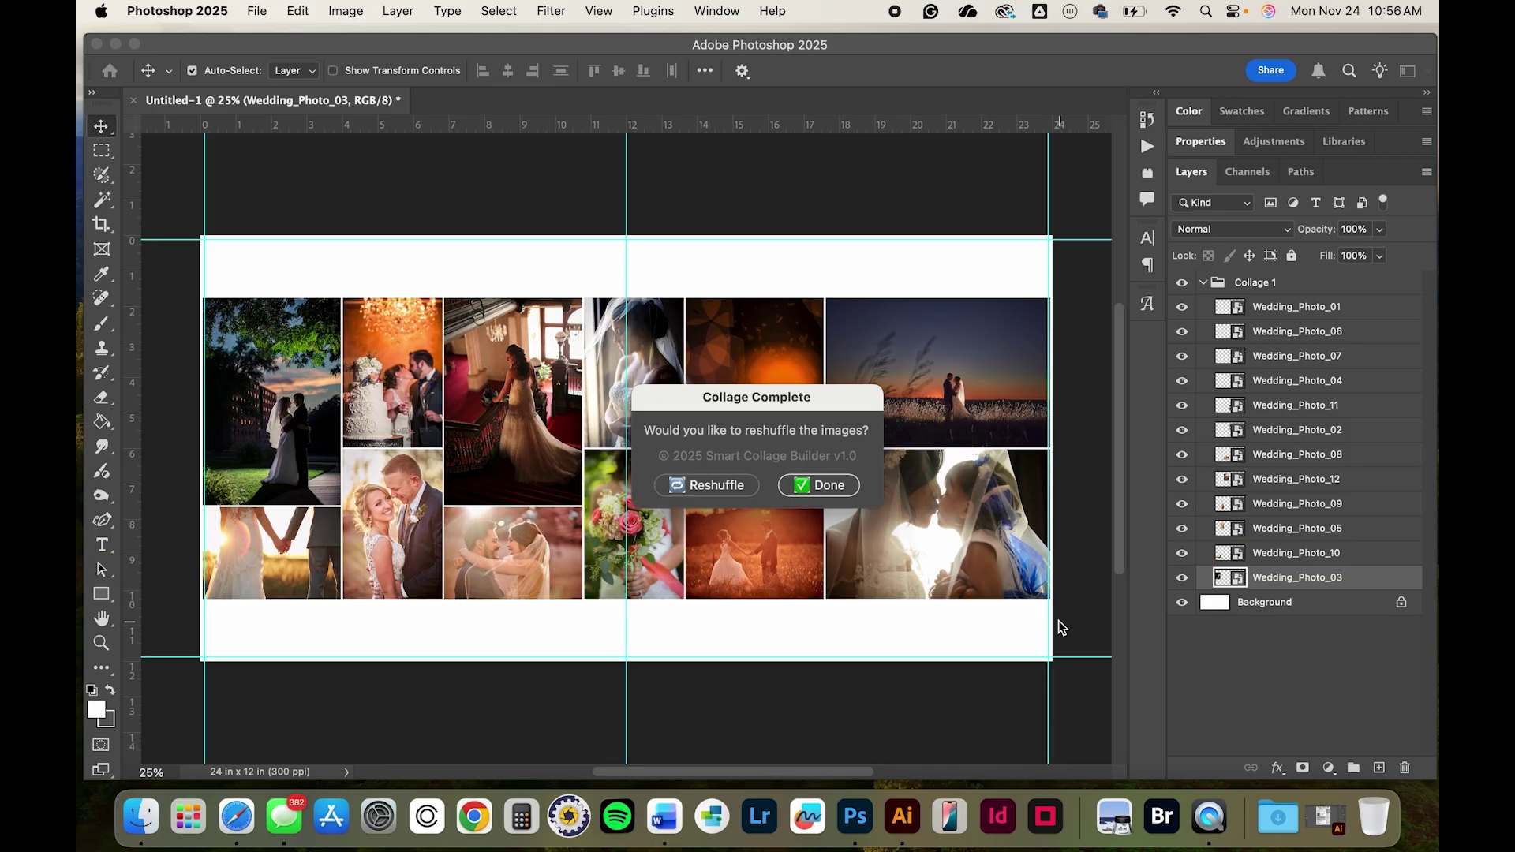
left_click(694, 489)
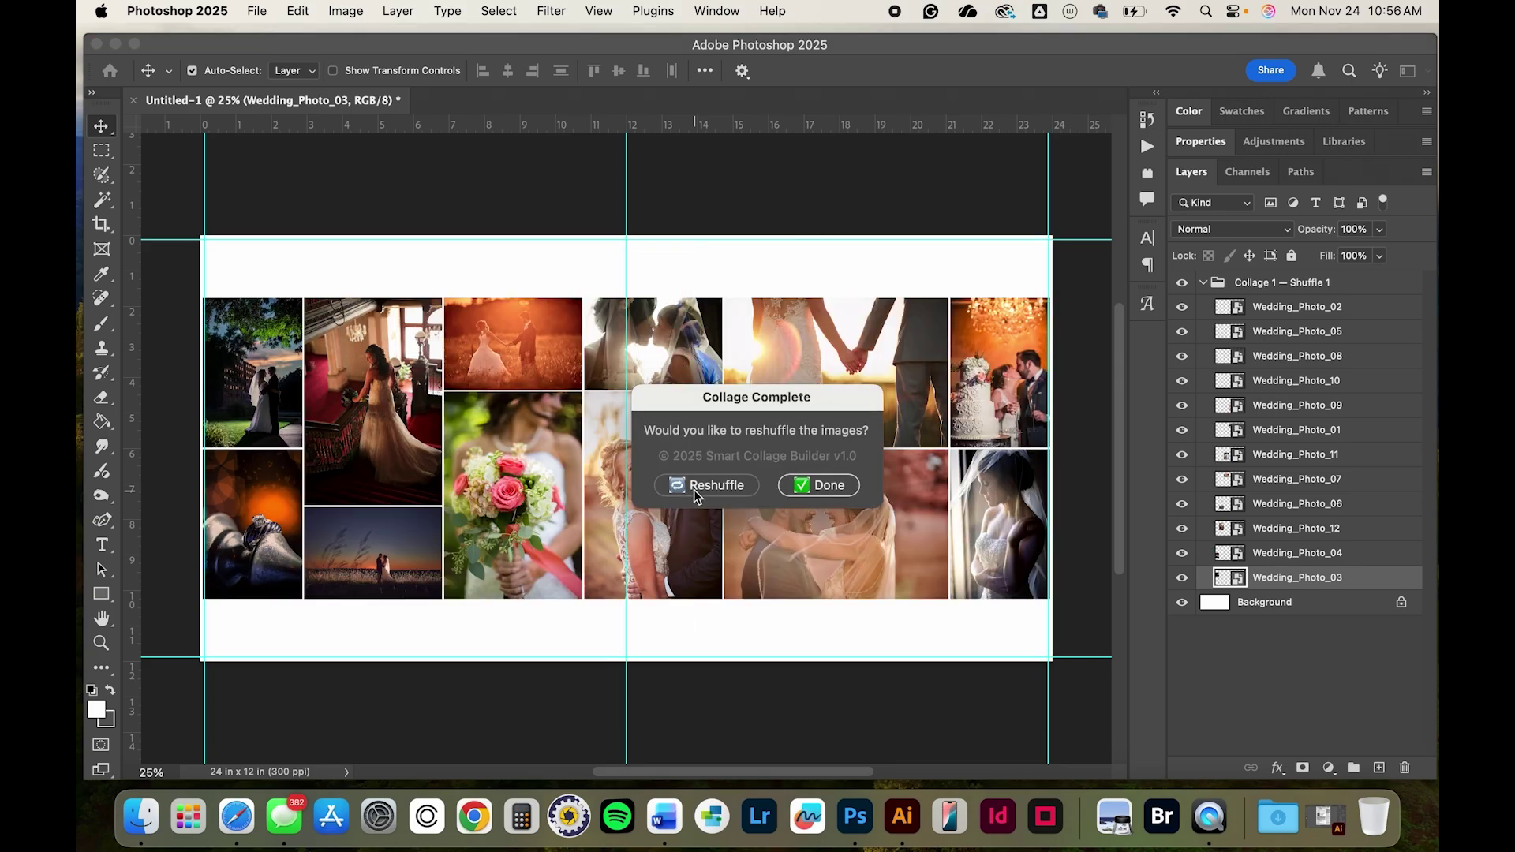
left_click(846, 492)
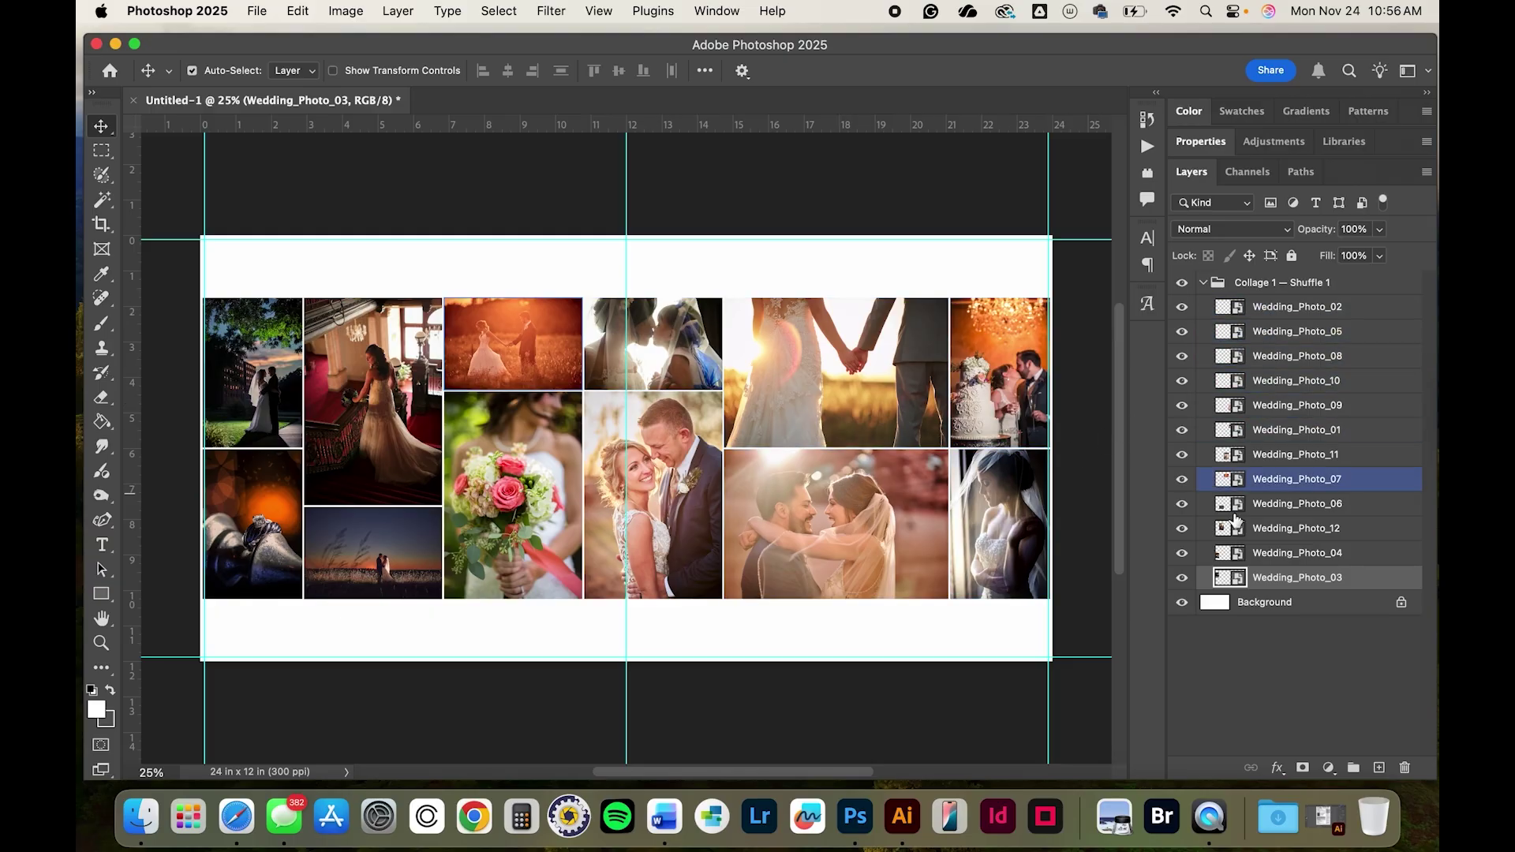
- Collapse the shuffled collage layer group and scale it down proportionally to about 91% with Free Transform
left_click(1204, 282)
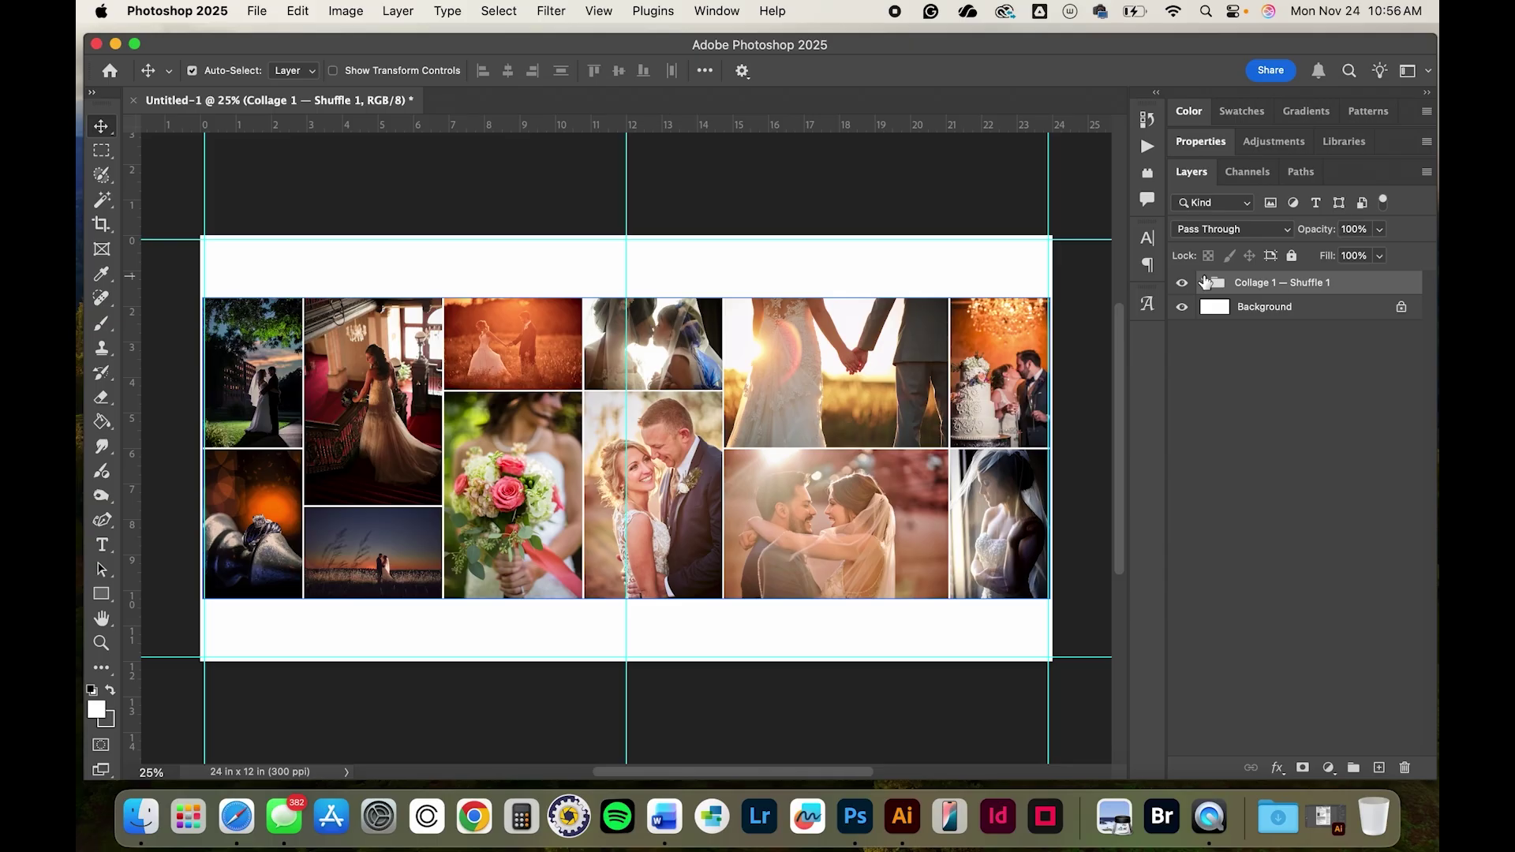
key("super")
key("super+t")
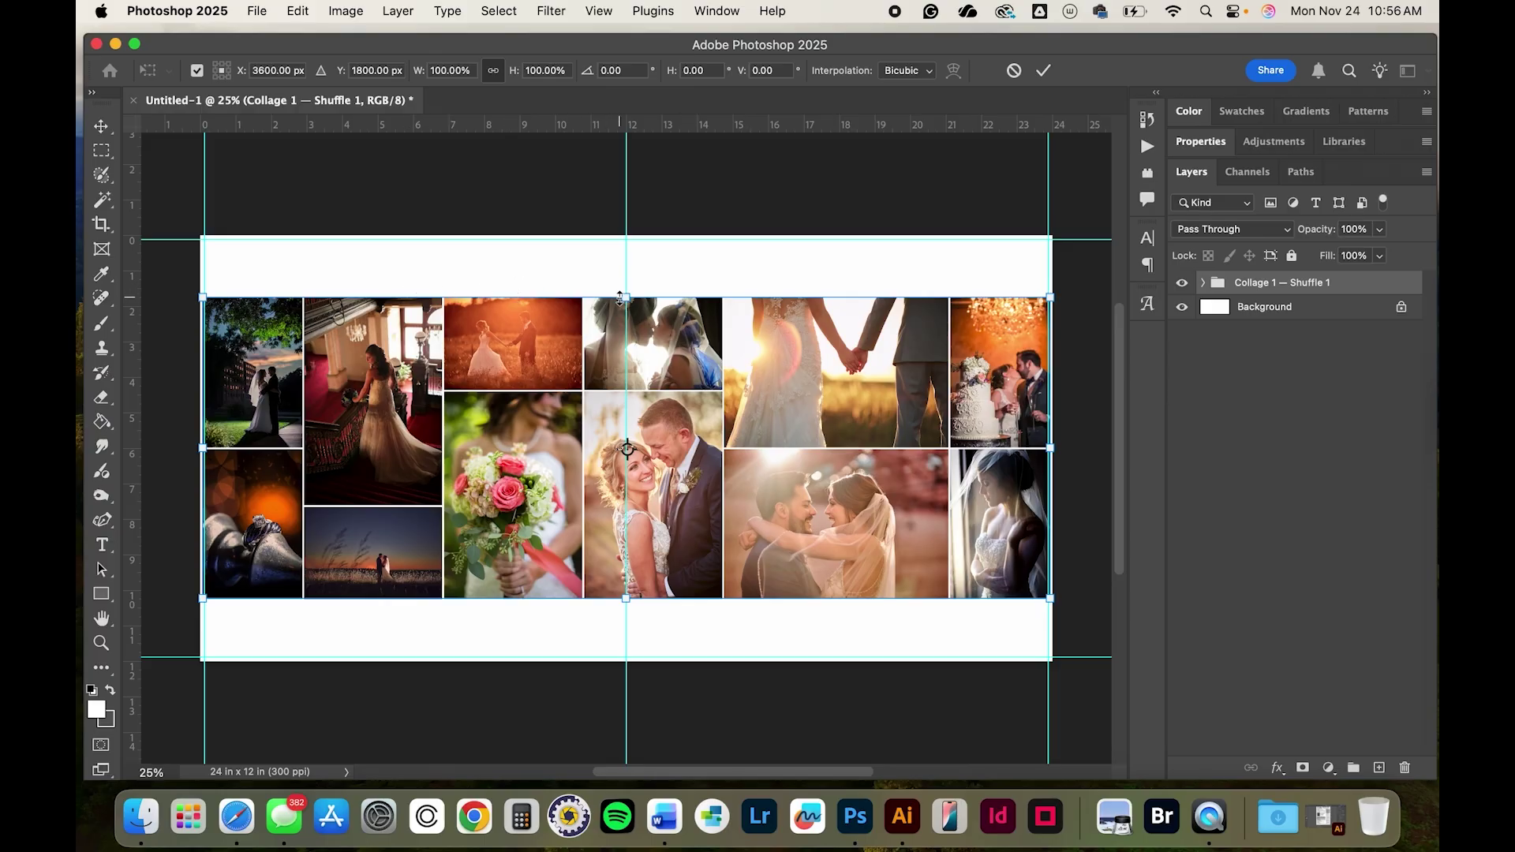
left_click_drag(621, 298, 698, 349)
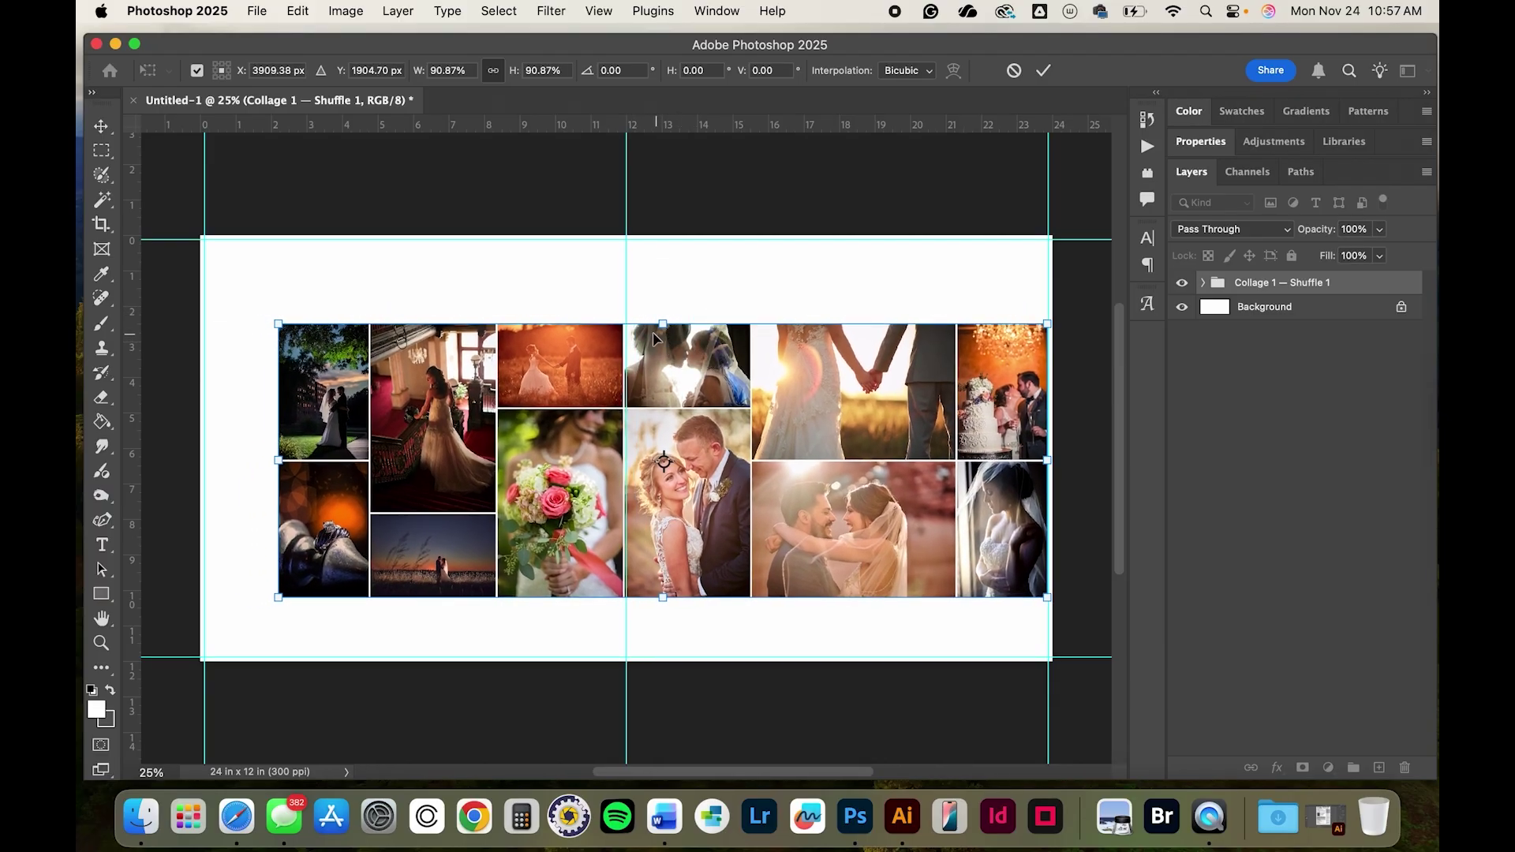
- Shift the collage horizontally so the gap between its third and fourth columns meets the center guide, and commit the transform
left_click_drag(665, 352, 667, 353)
key("Right")
key("Right")
key("Left")
key("Left")
key("Left")
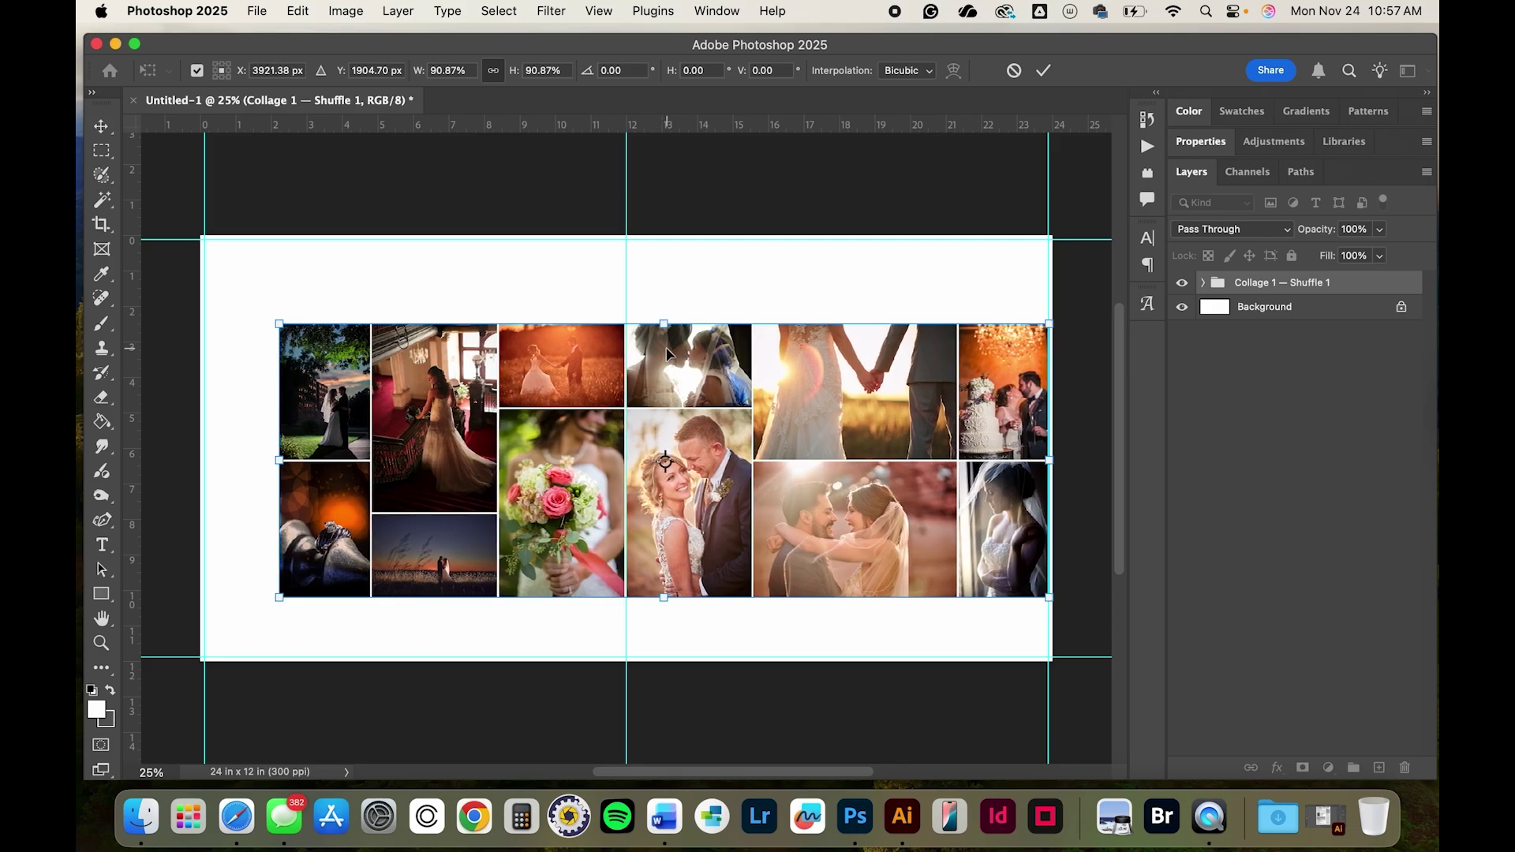
scroll(607, 387, "up", 8)
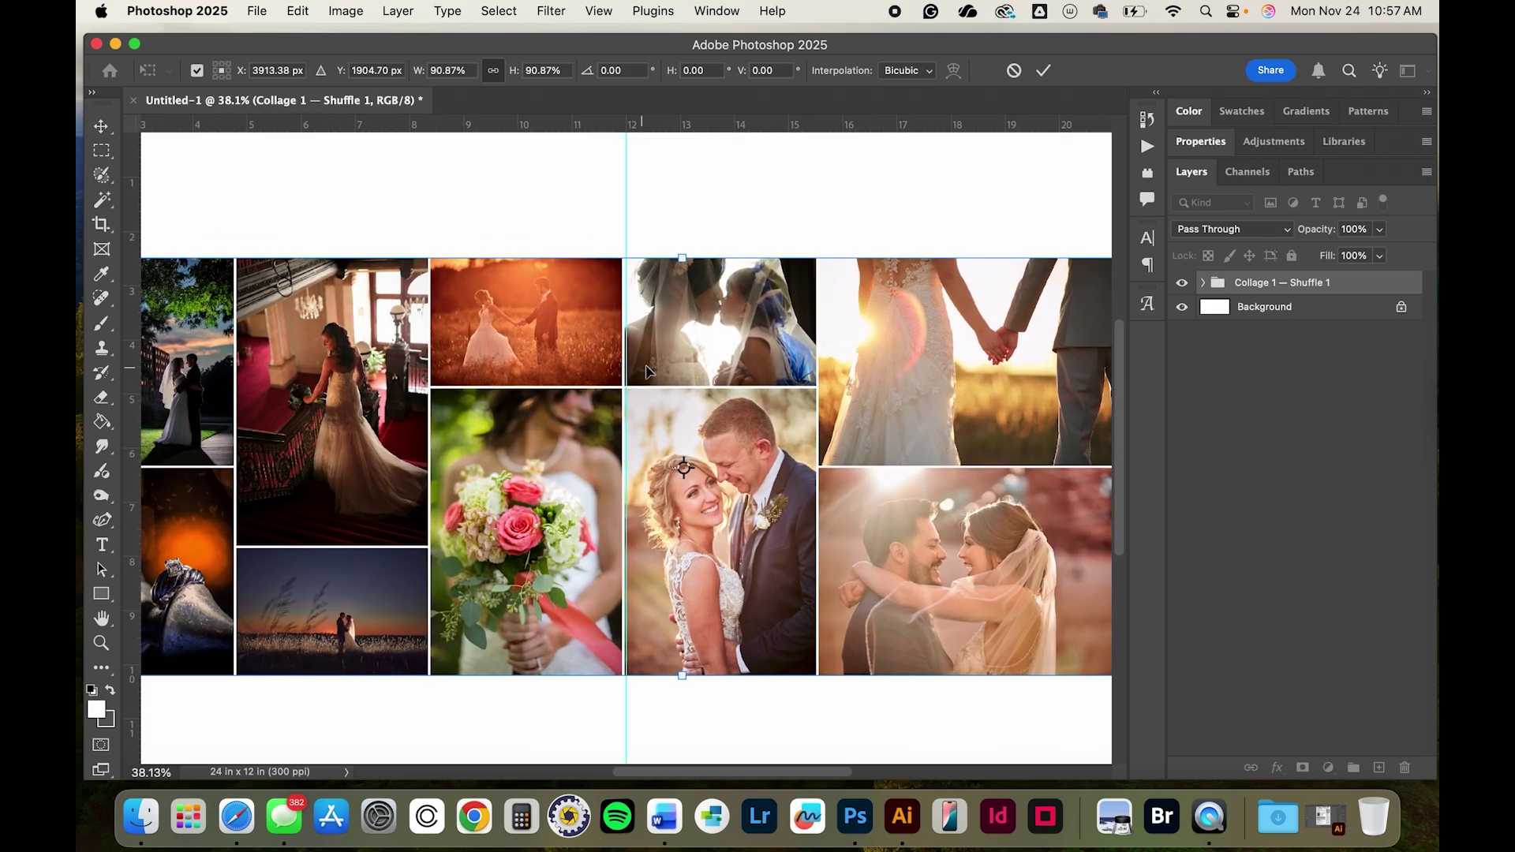
scroll(645, 365, "up", 3)
key("Right")
key("Right")
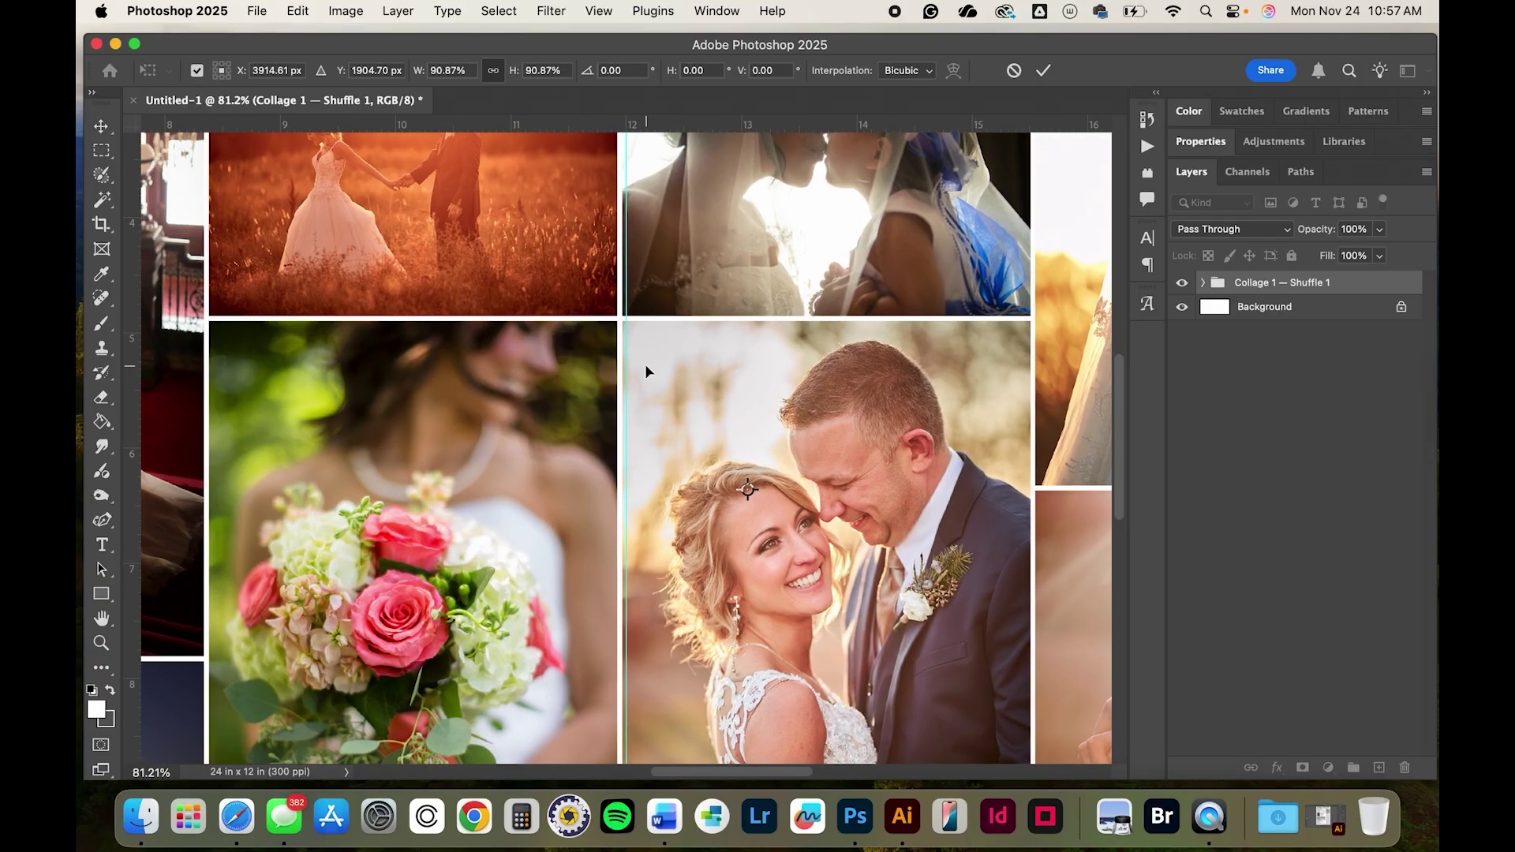
key("Right")
key("Right")
key("Right")
key("Right")
key("Right")
key("Right")
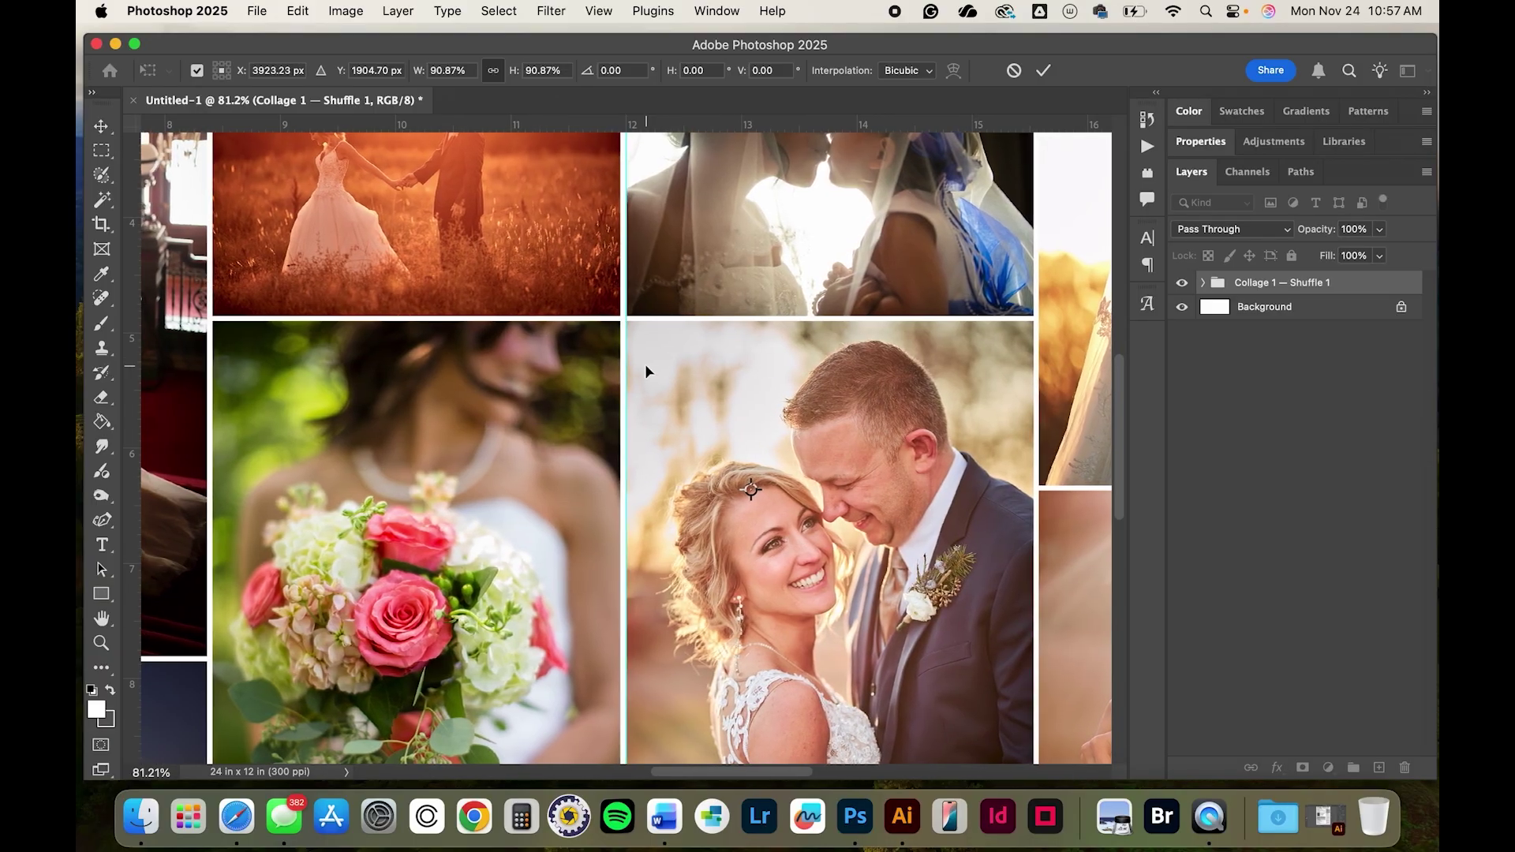
scroll(694, 342, "down", 10)
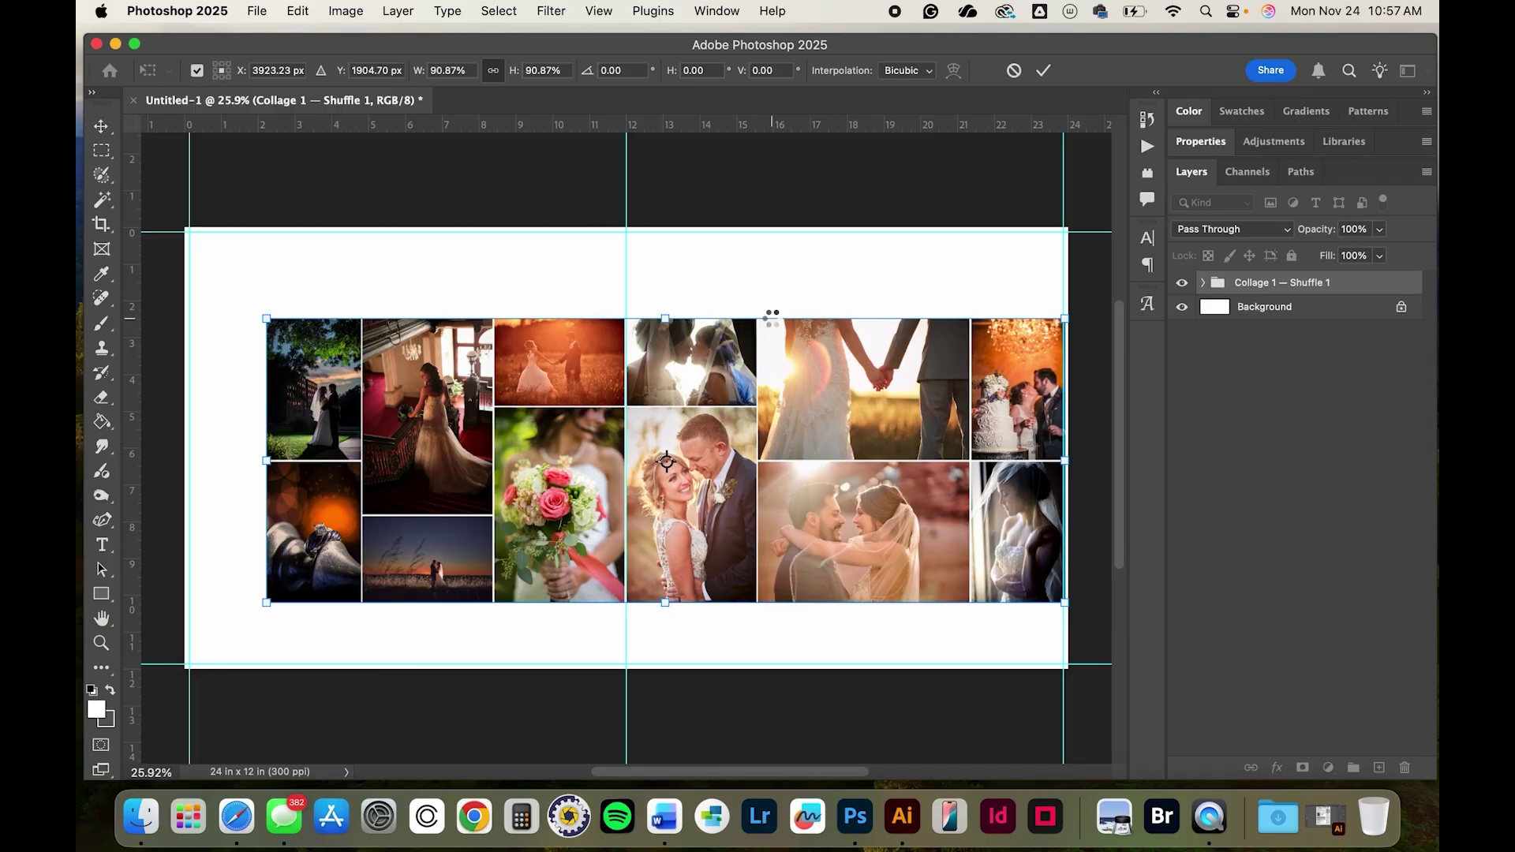
key("Return")
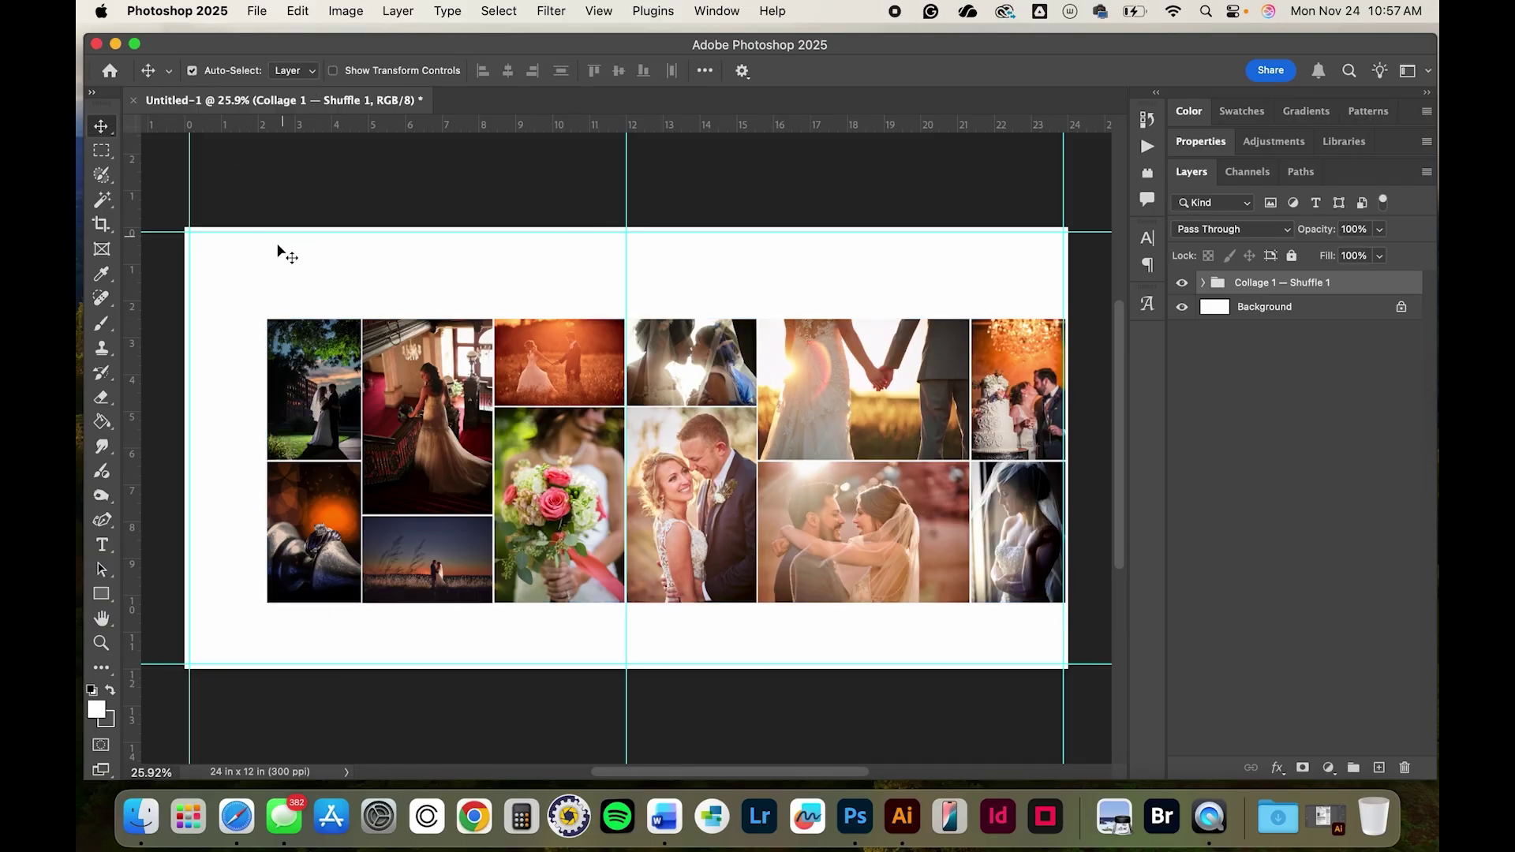
- Select the six photos in the three columns before the center guide and move them about 0.9 in away from it
left_click_drag(243, 289, 596, 625)
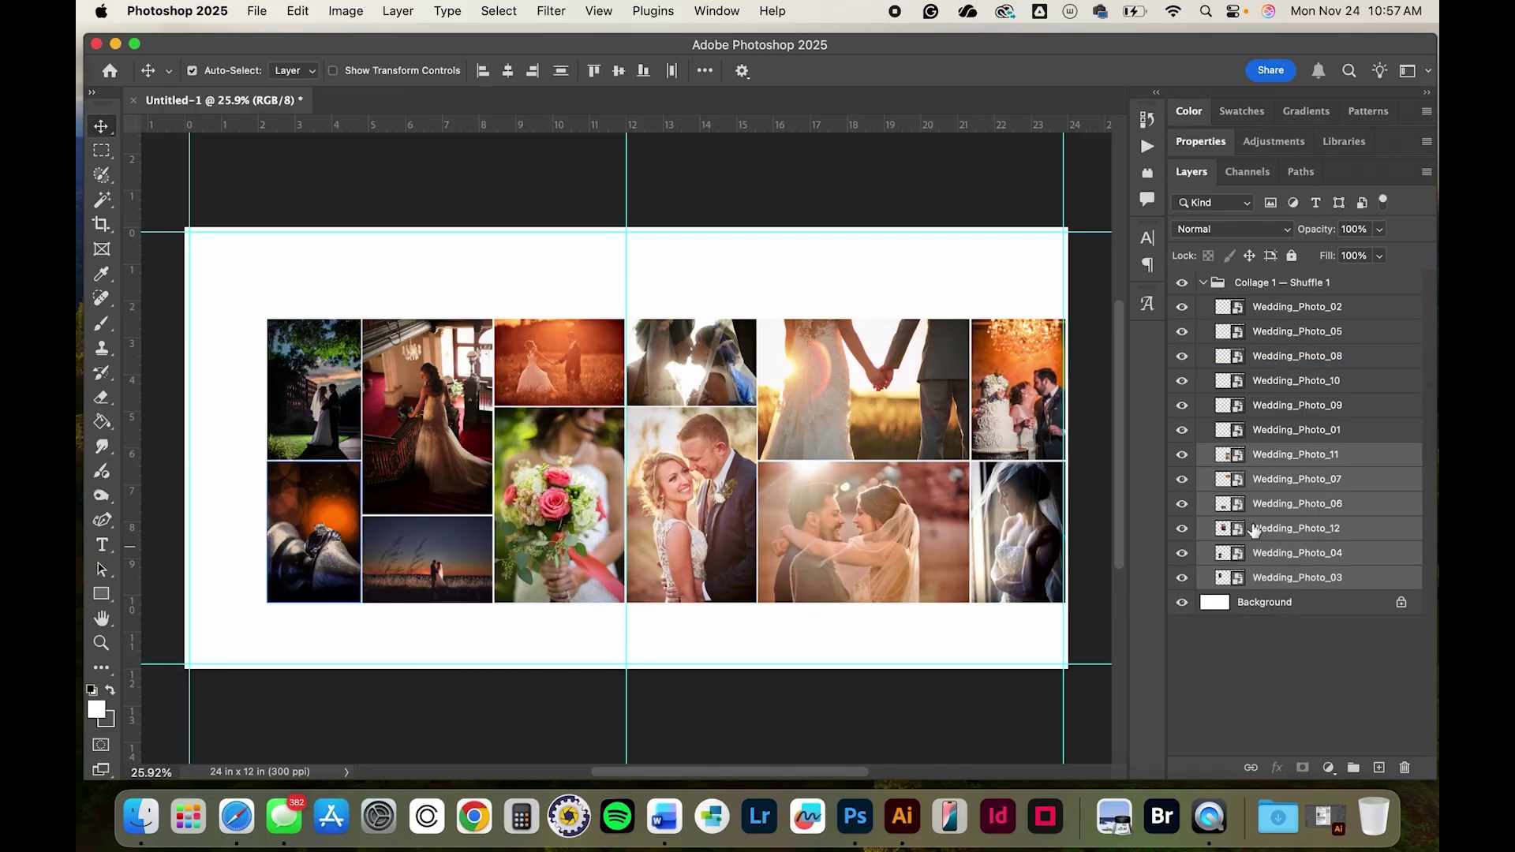
key("shift+Left")
key("shift+Left")
key("shift+Left")
key("shift+Left")
key("shift+Left")
key("shift+Left")
key("shift+Left")
key("shift+Left")
key("shift+Left")
key("shift+Left")
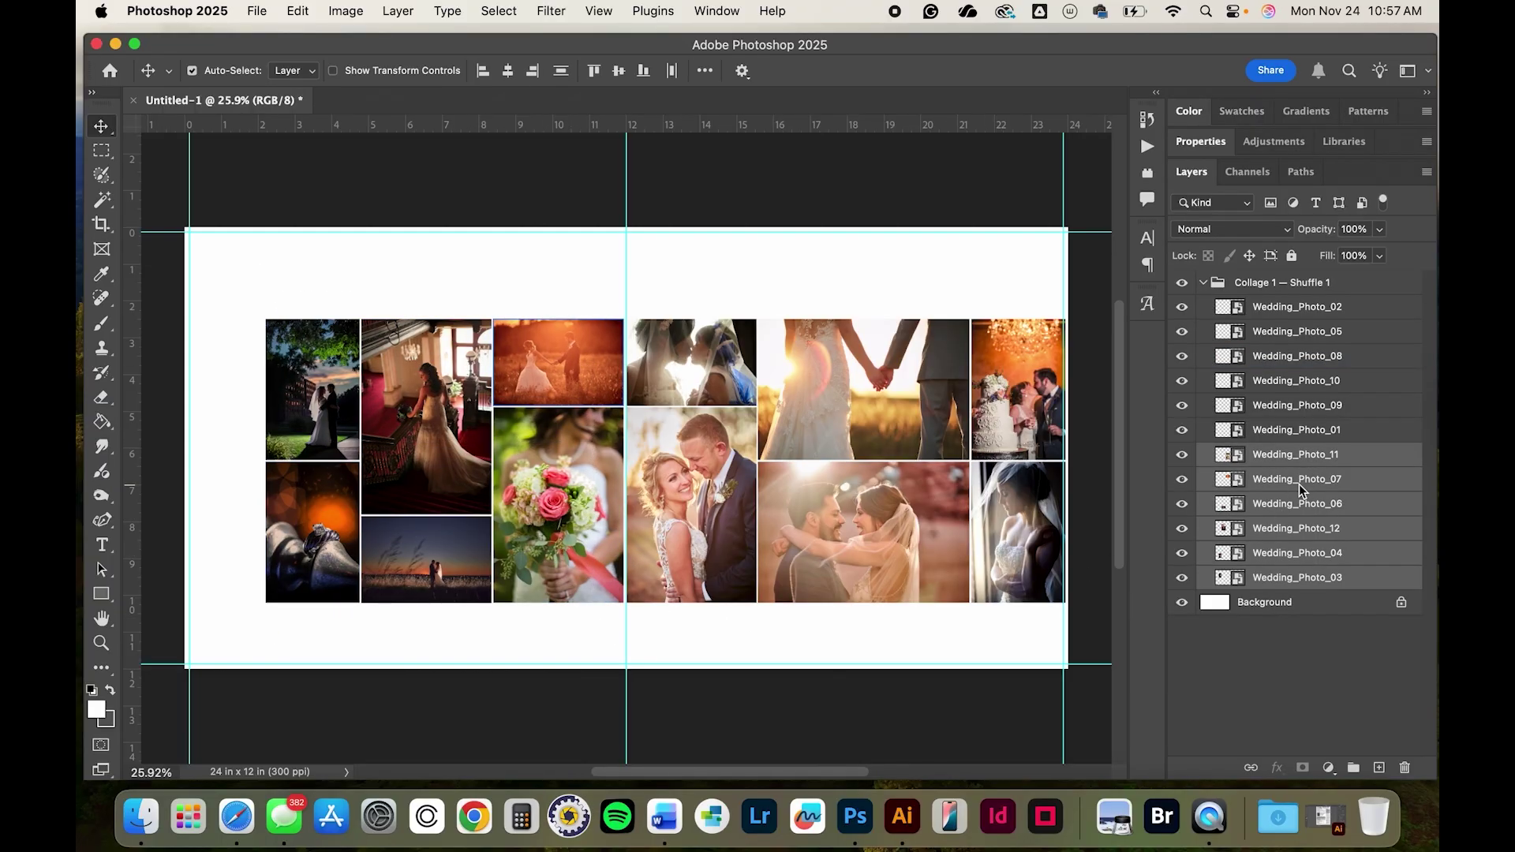
key("shift+Left")
key("shift+Left")
key("shift+Left")
key("shift+Left")
key("shift+Left")
key("shift+Left")
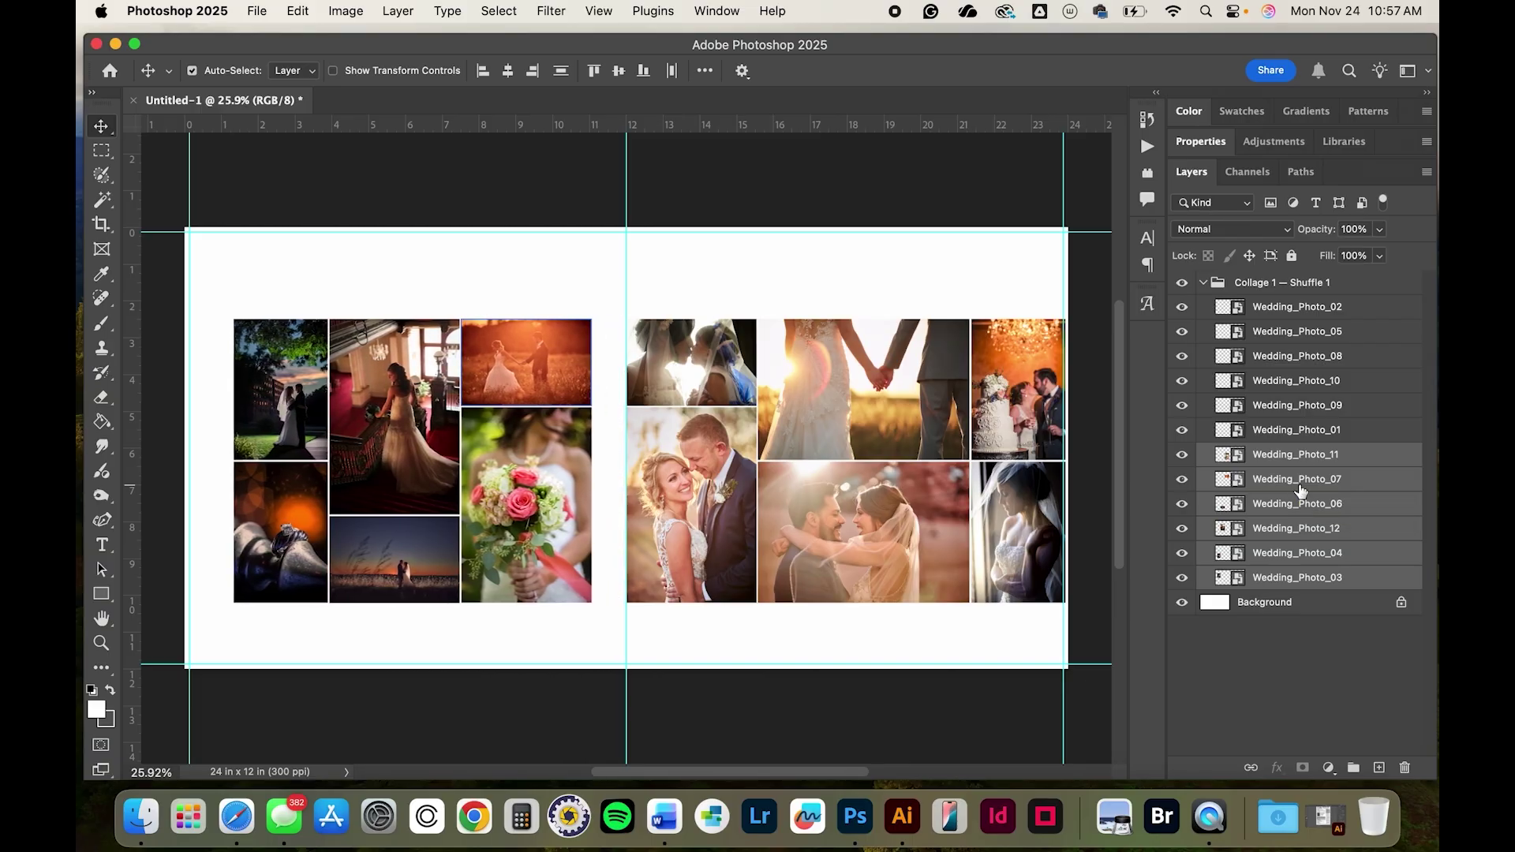
key("Left")
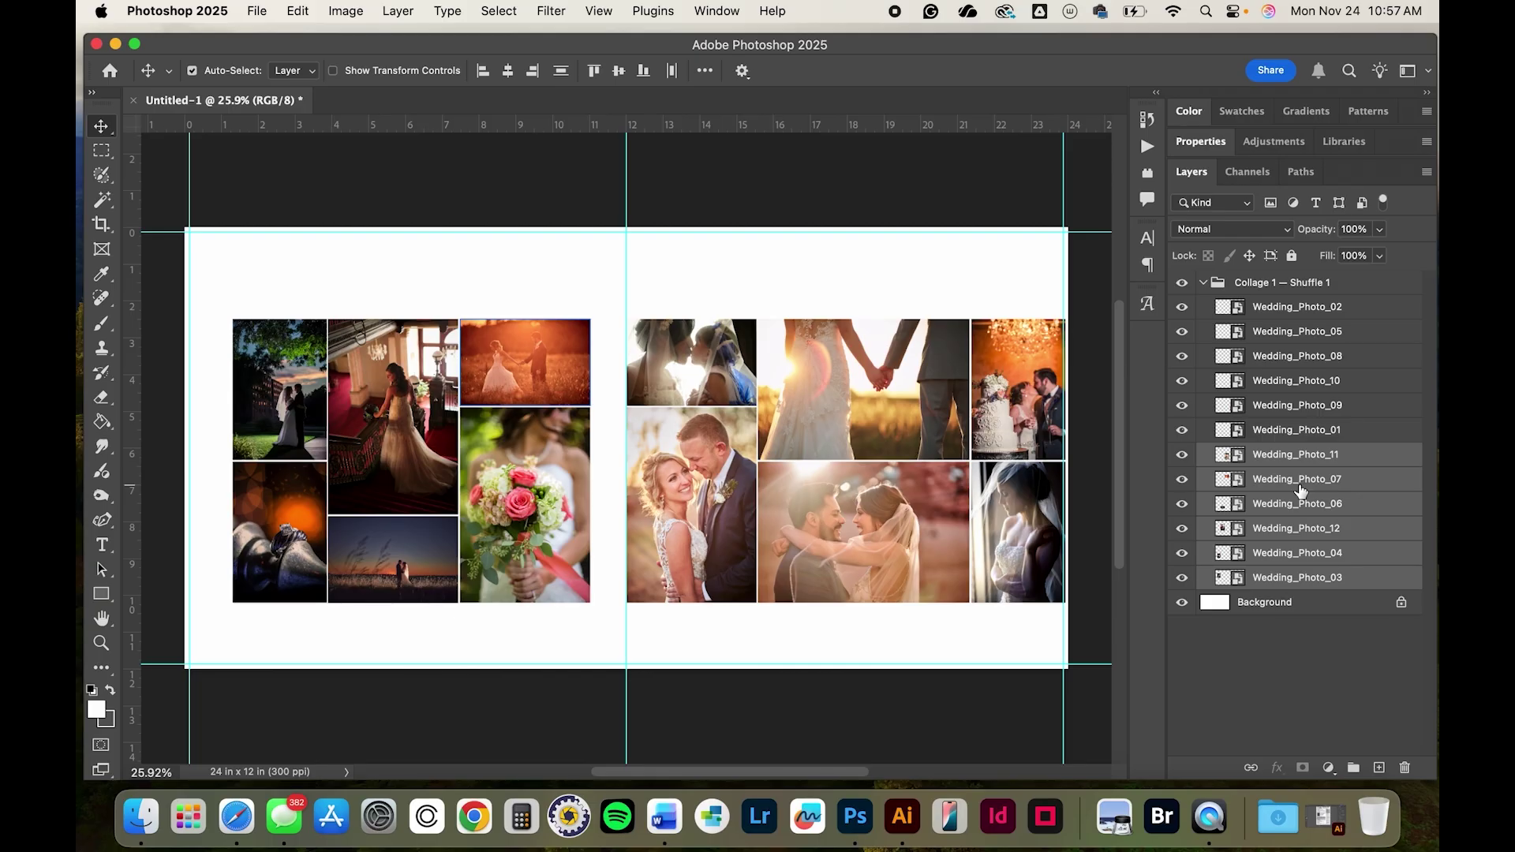
- Select the Collage 1 — Shuffle 1 group, collapse it and hide it
left_click(1300, 332)
left_click(1282, 283)
left_click(1205, 283)
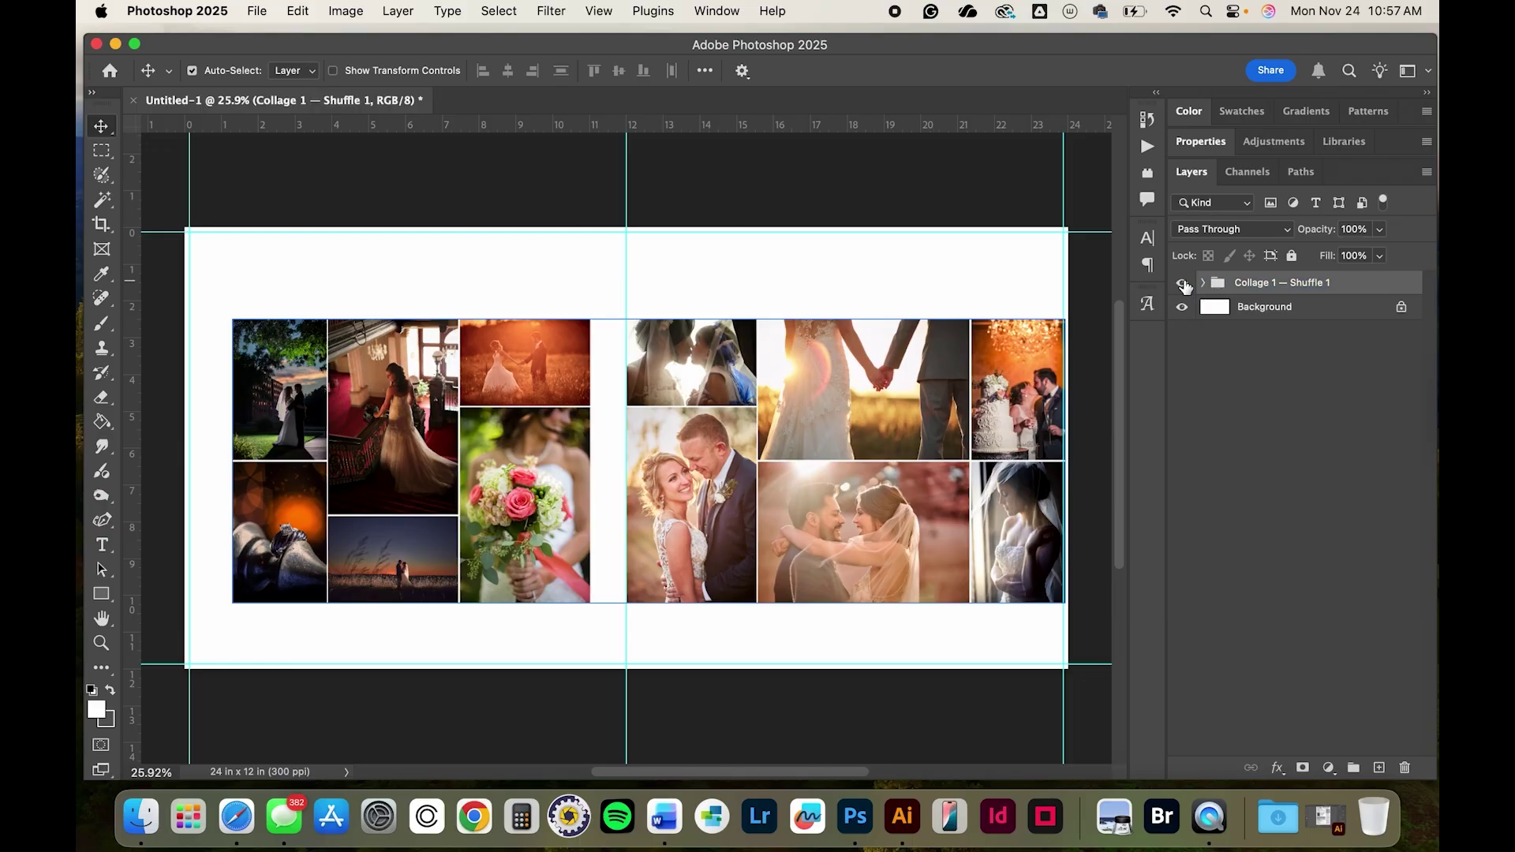
left_click(1184, 284)
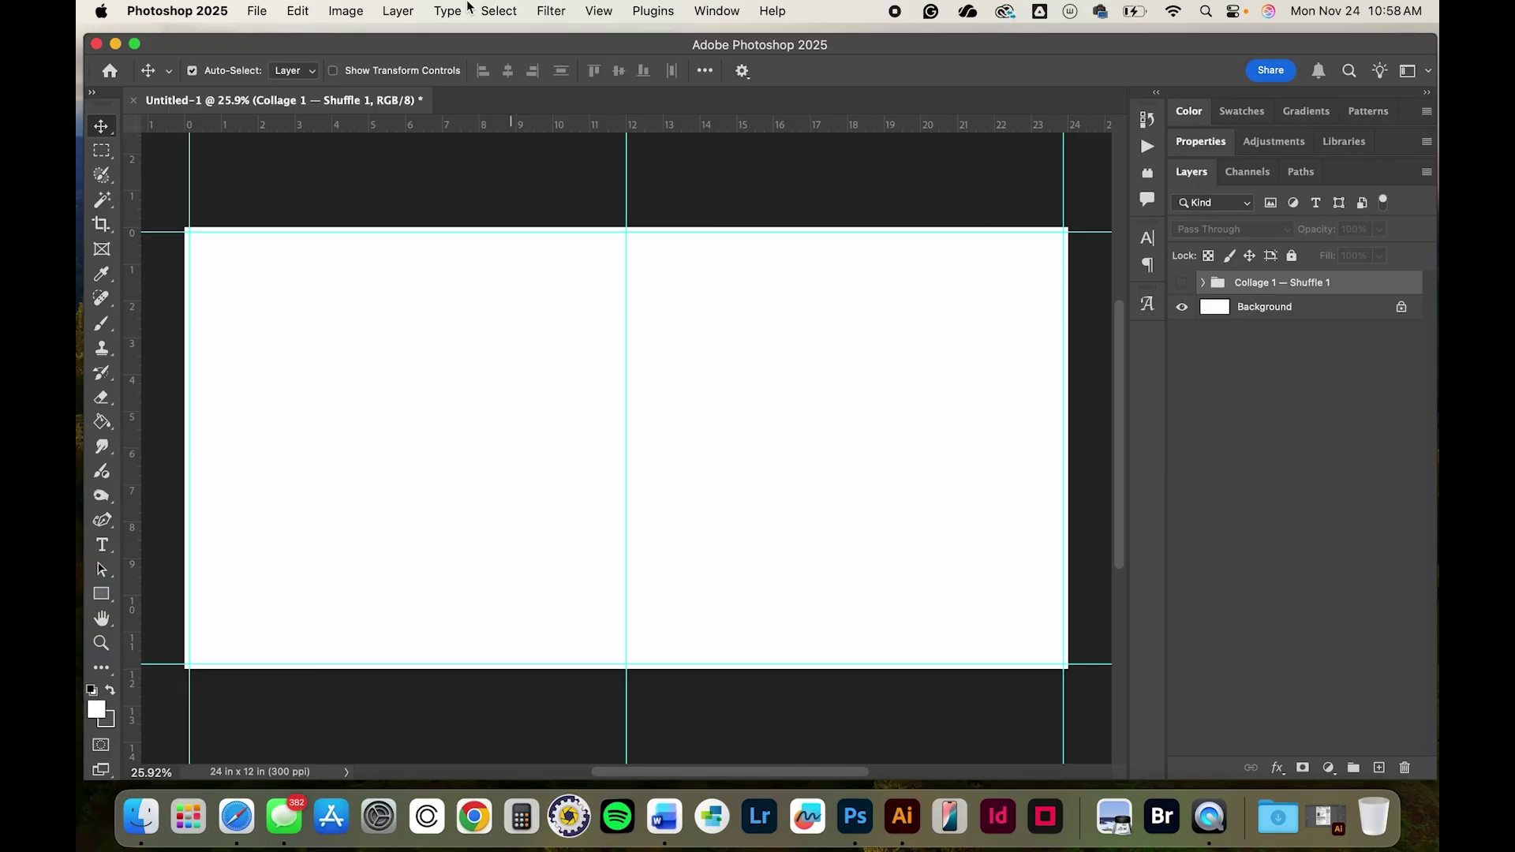
- Create a new document from the recent custom 10 x 10 in preset at 300 ppi
left_click(263, 13)
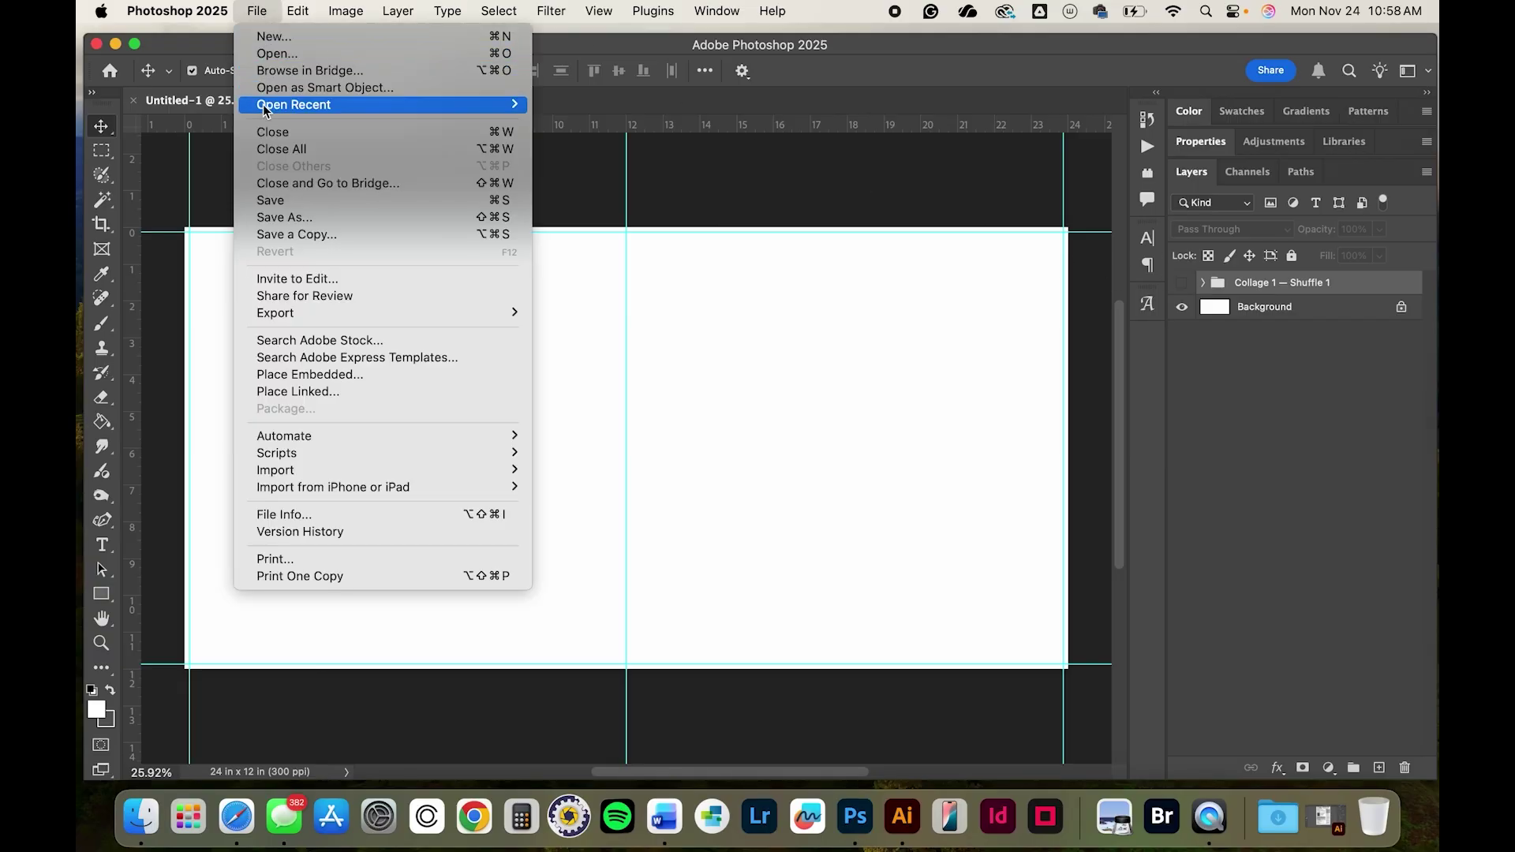
left_click(273, 38)
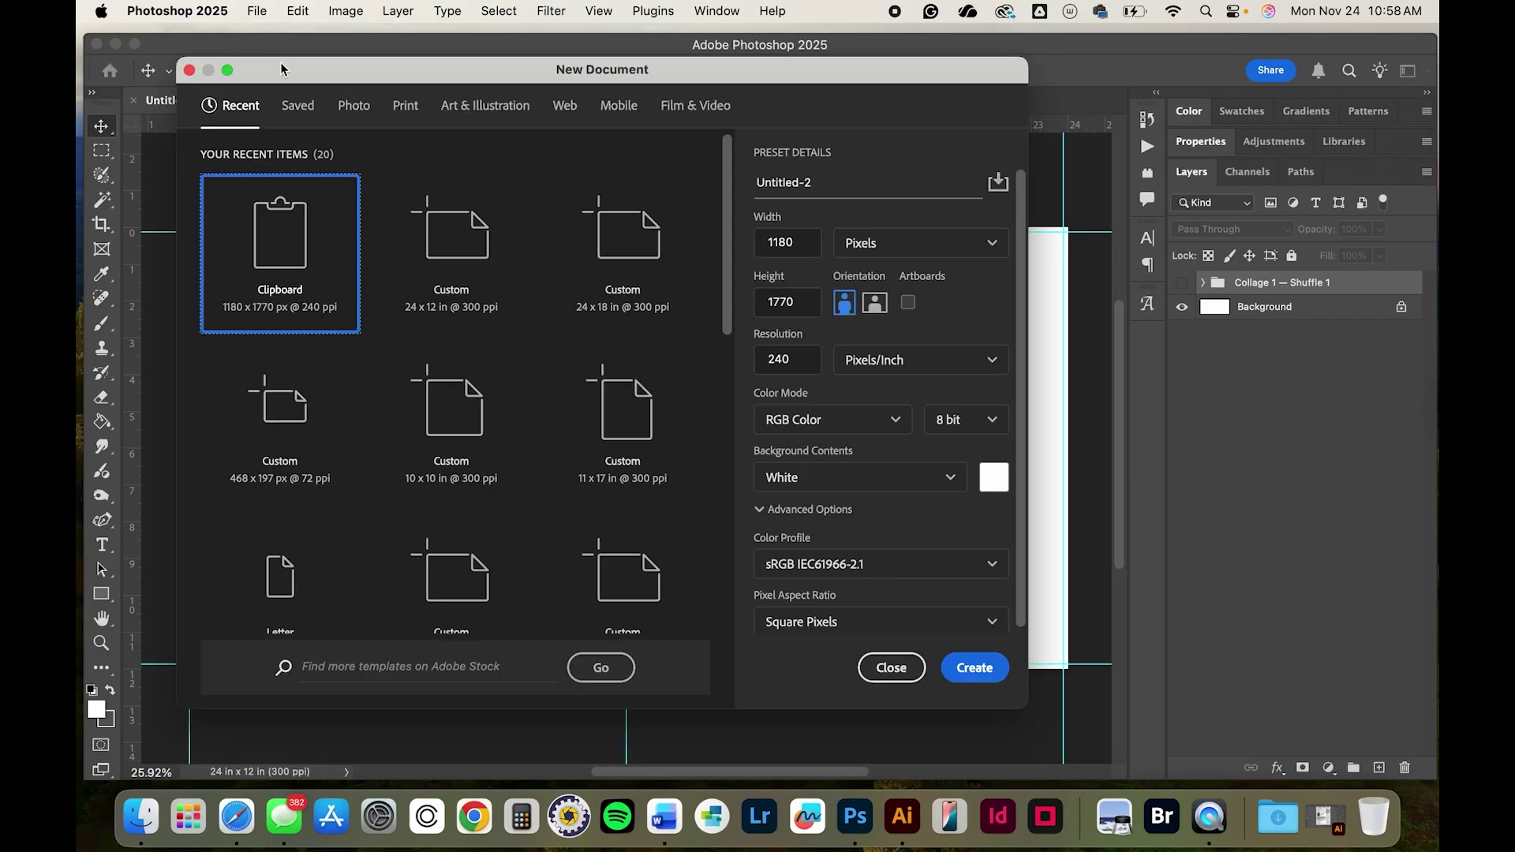
left_click(409, 422)
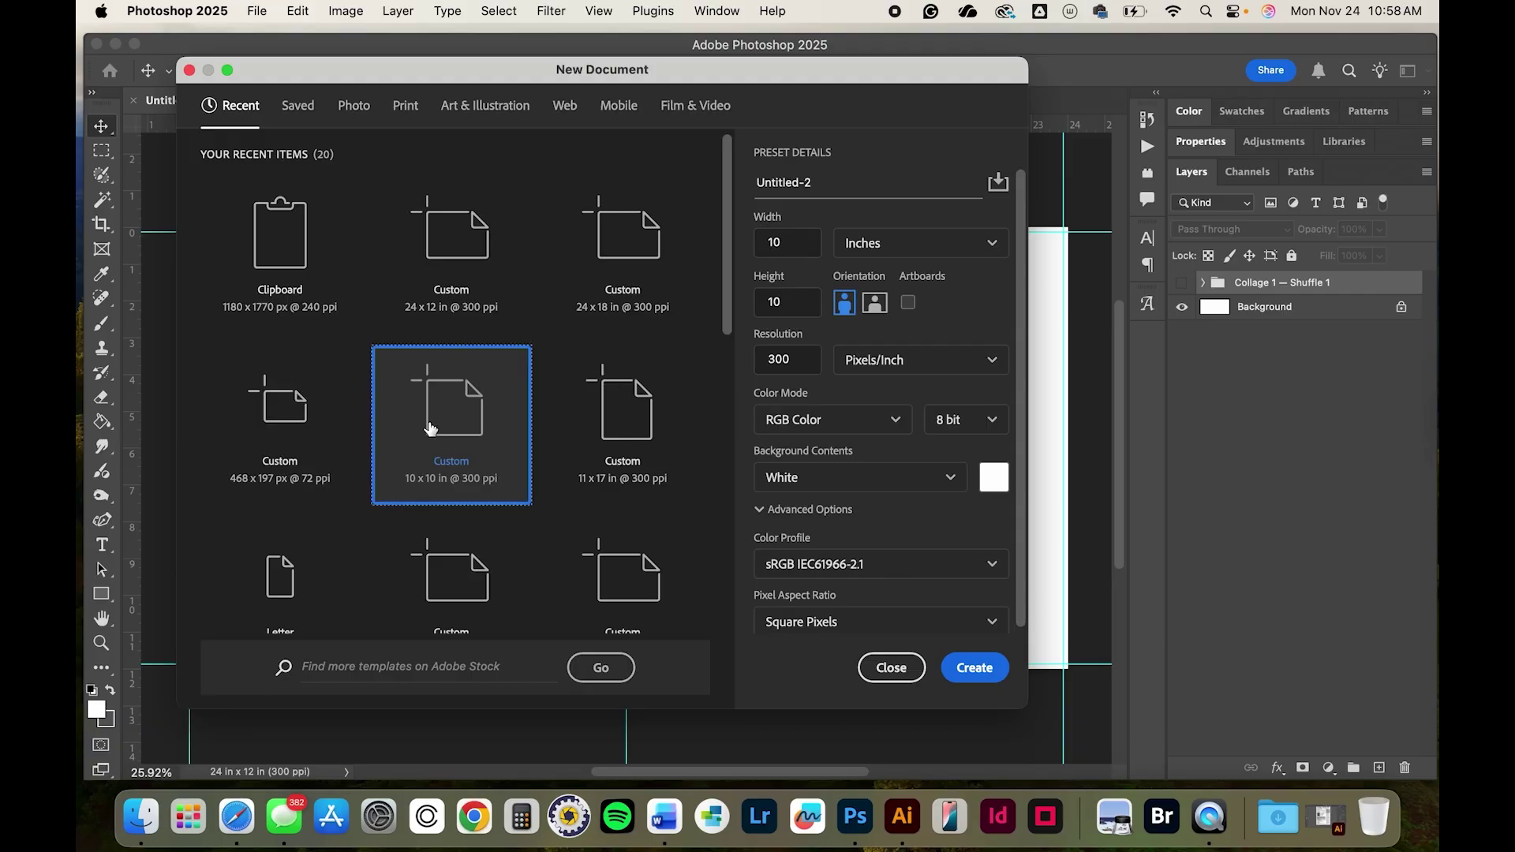
left_click(976, 669)
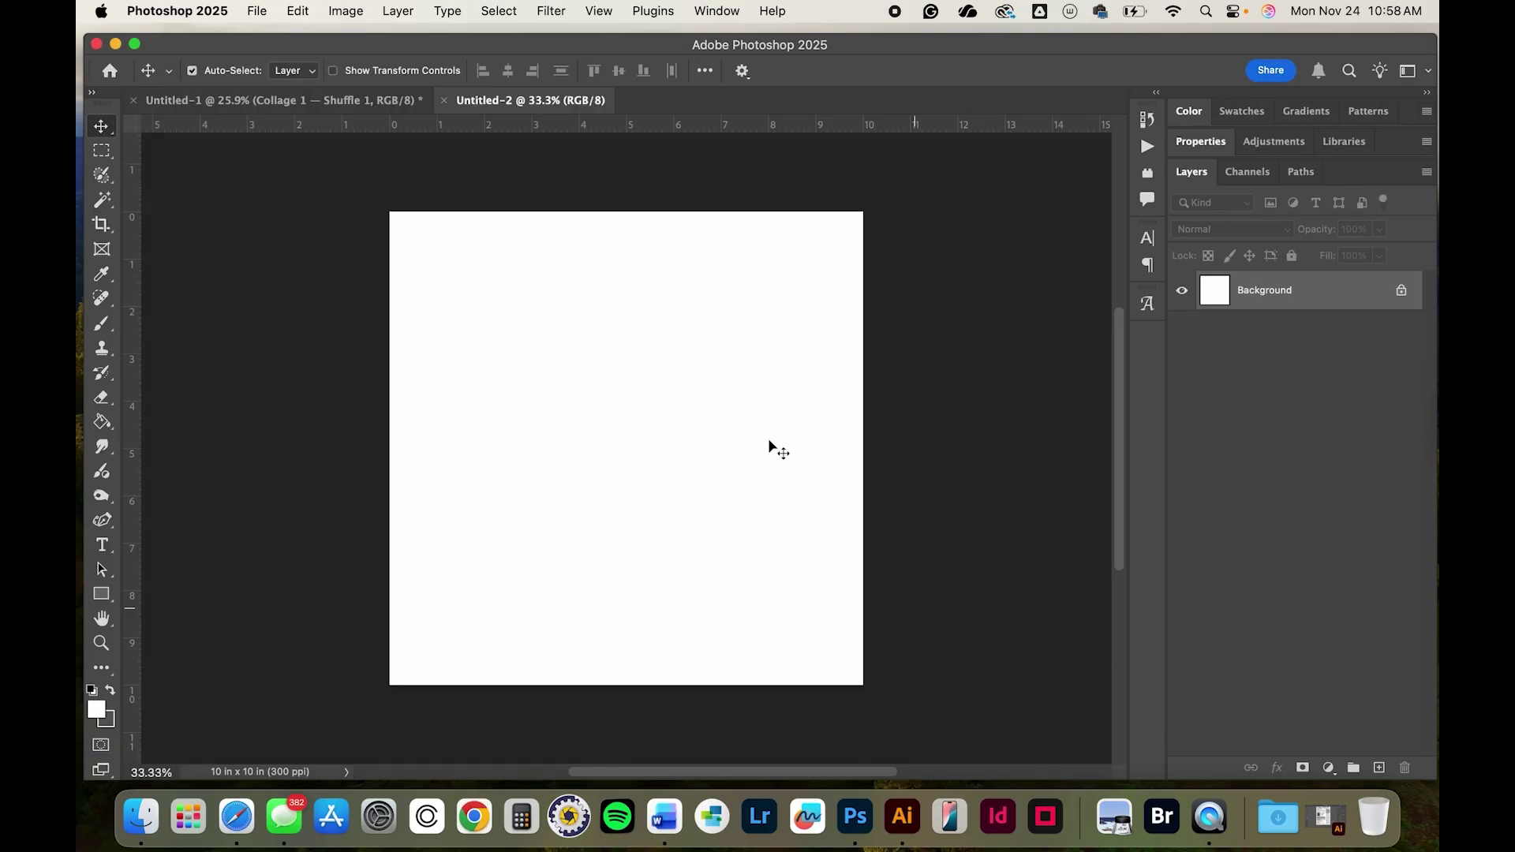
- Browse to Smart Collage Builder.jsx on the Desktop as a script to load, and cancel without opening it
left_click(259, 12)
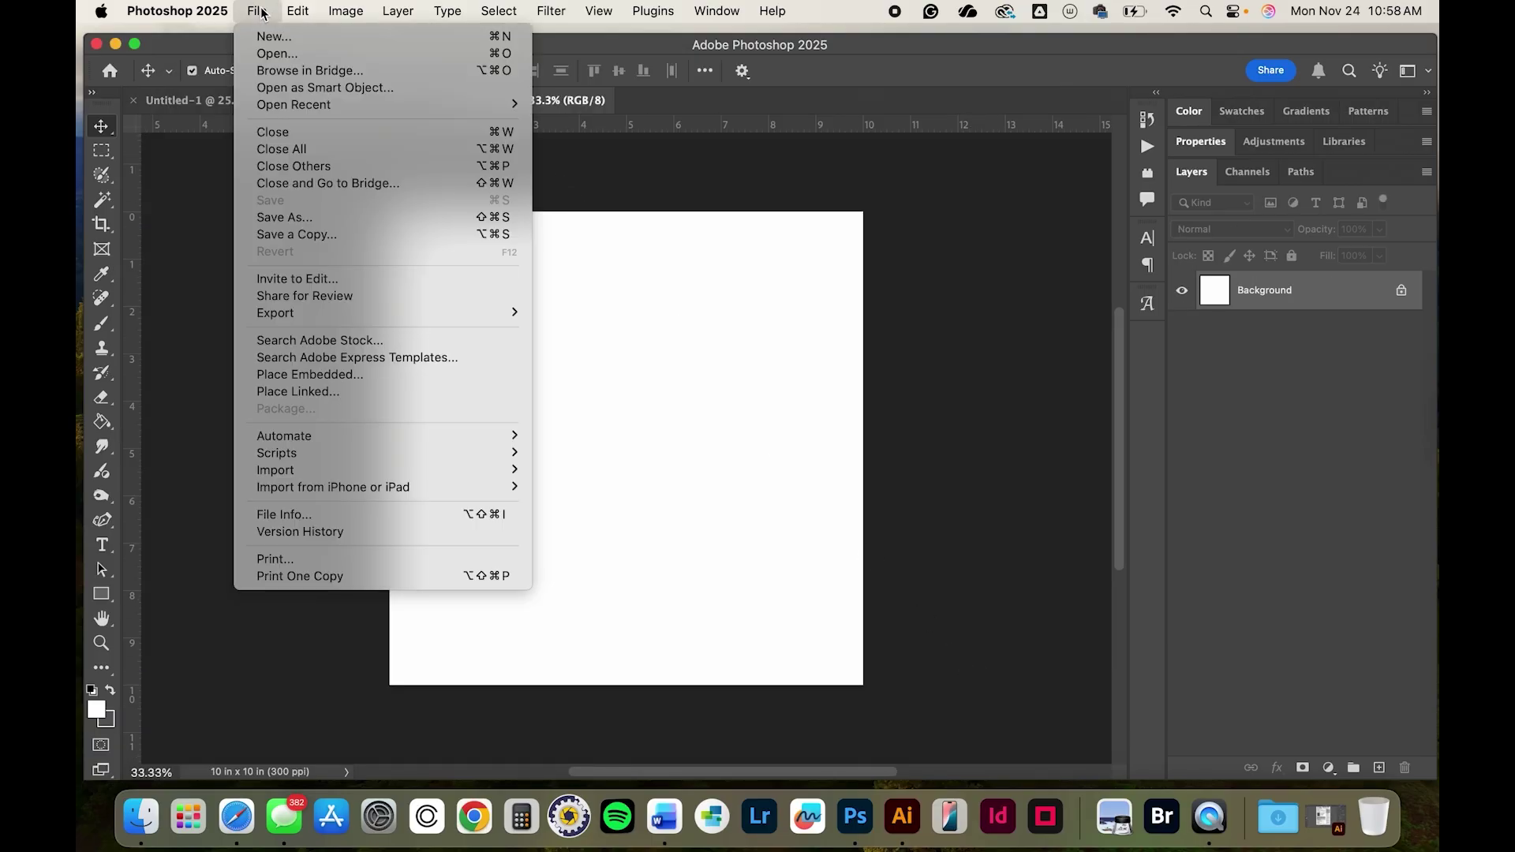
mouse_move(276, 456)
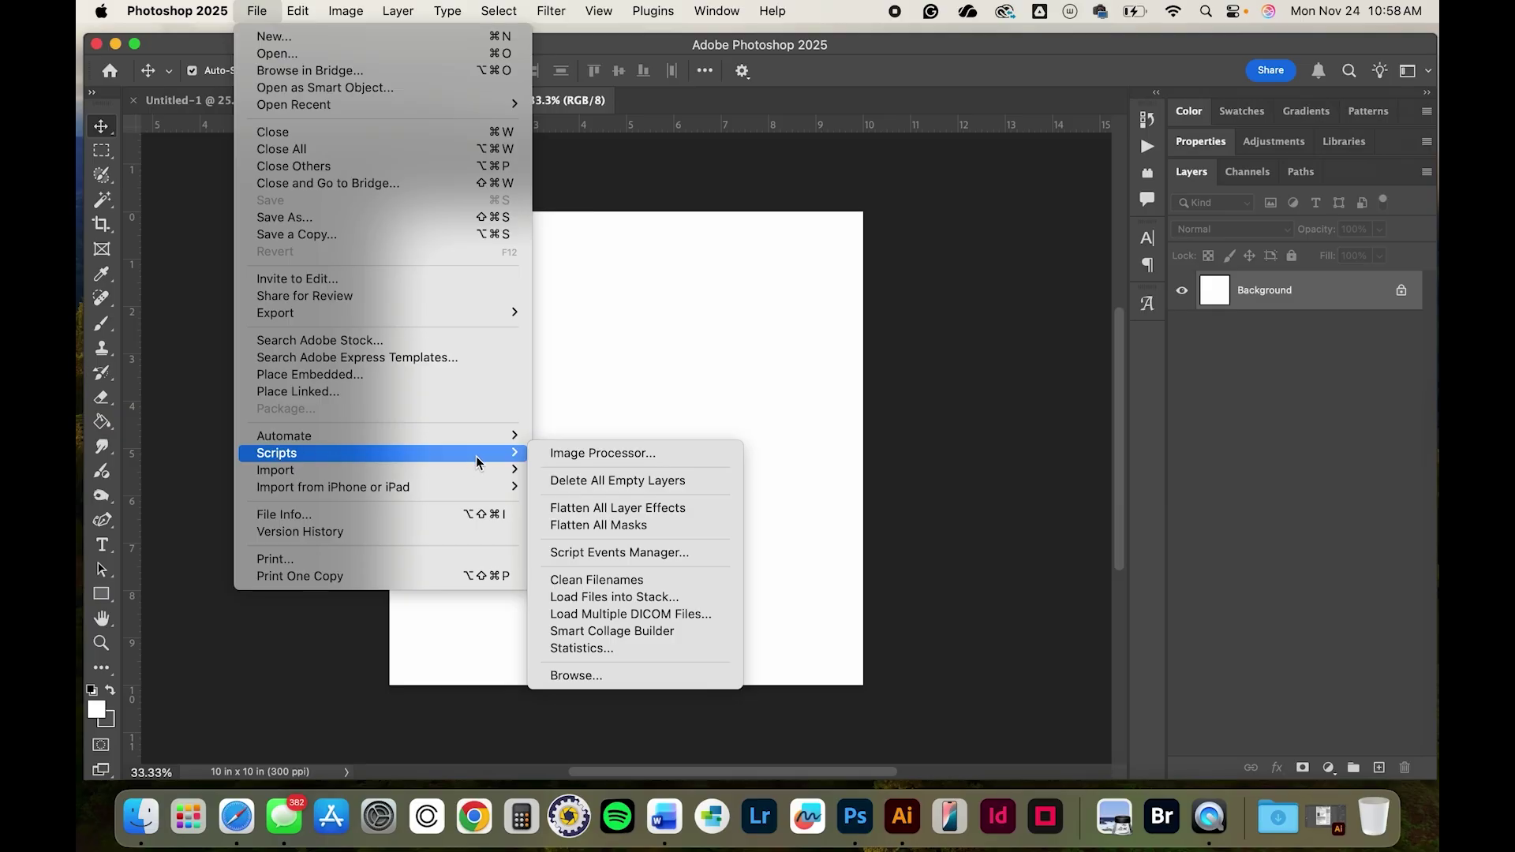
left_click(594, 676)
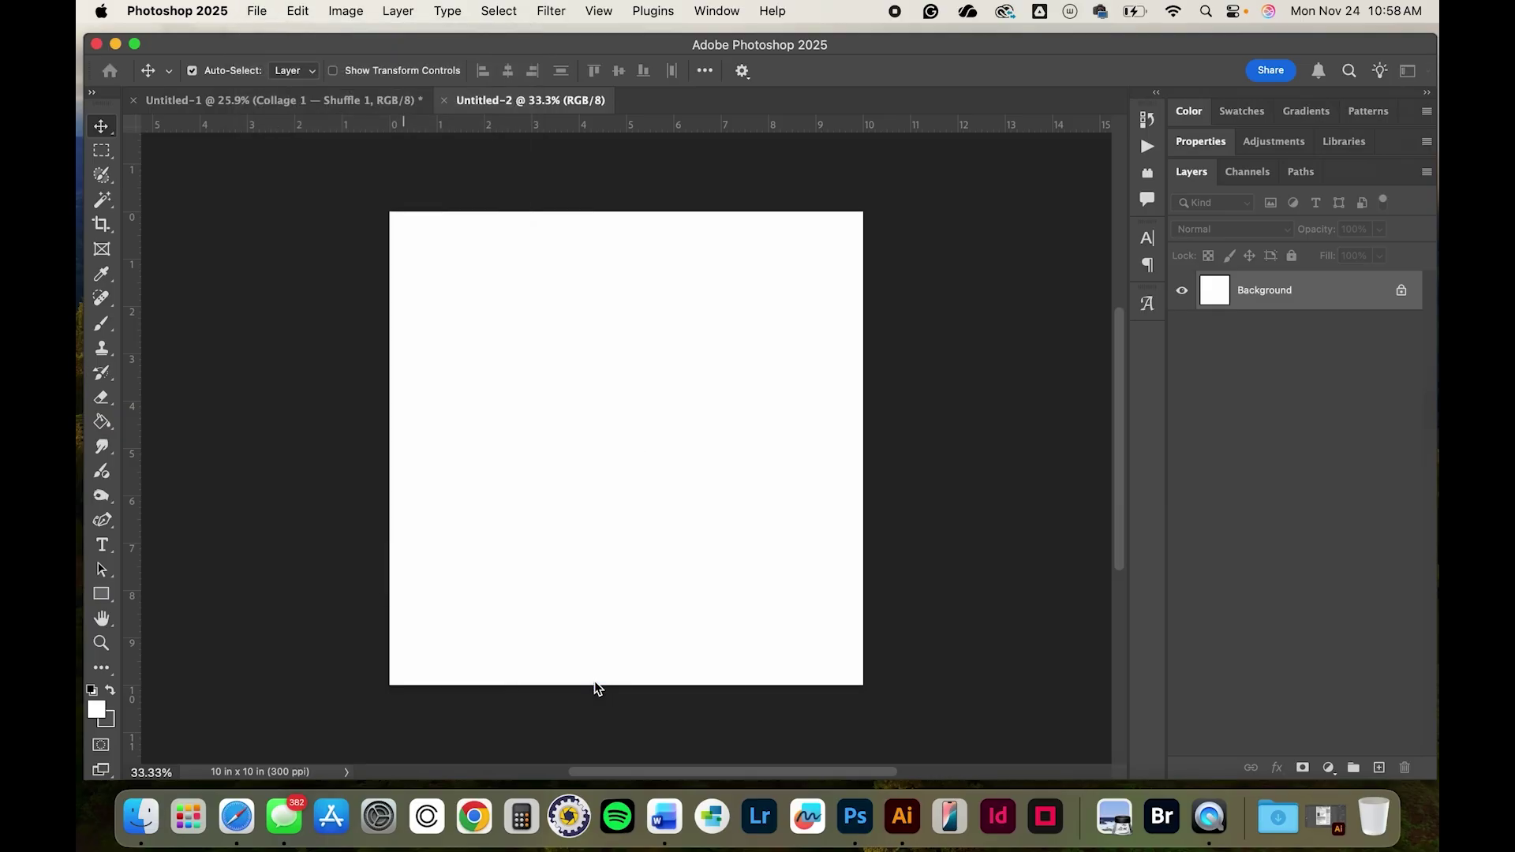
left_click(455, 168)
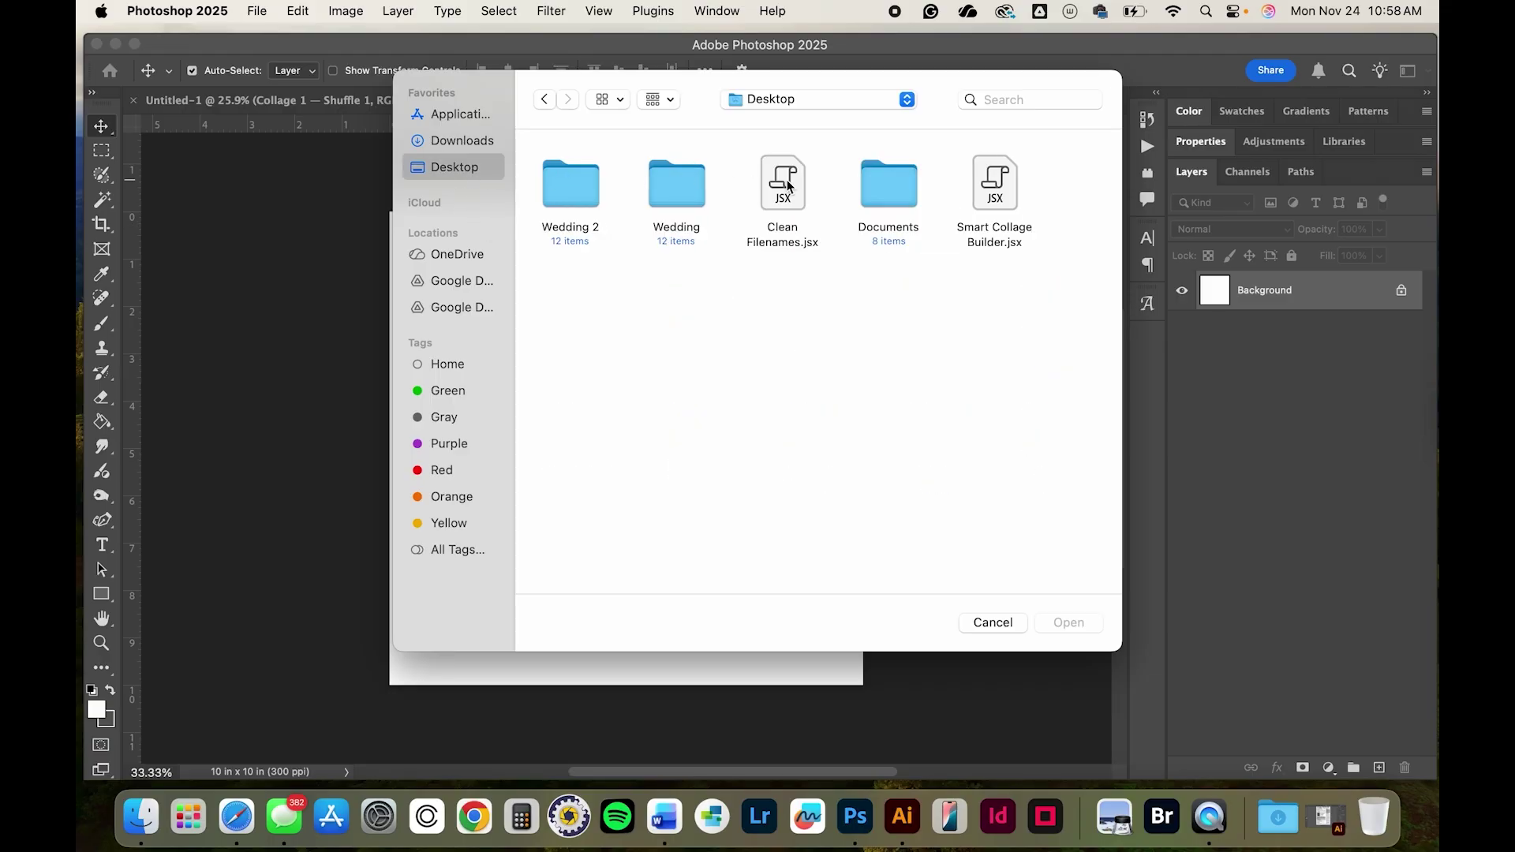
left_click(989, 187)
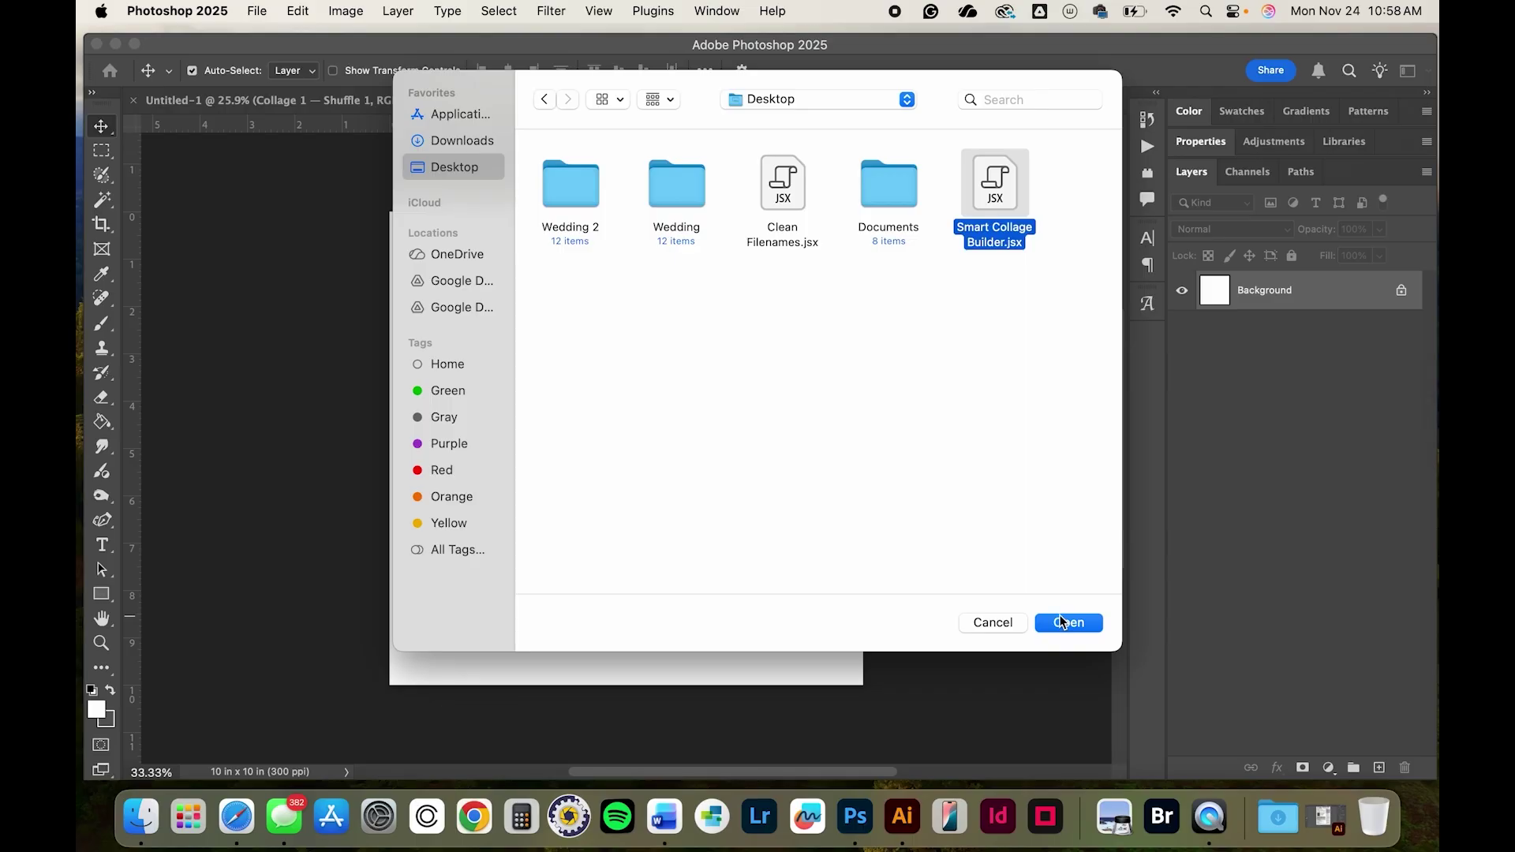
left_click(993, 622)
- Launch the installed Smart Collage Builder script with Individual Files as the image source
left_click(254, 12)
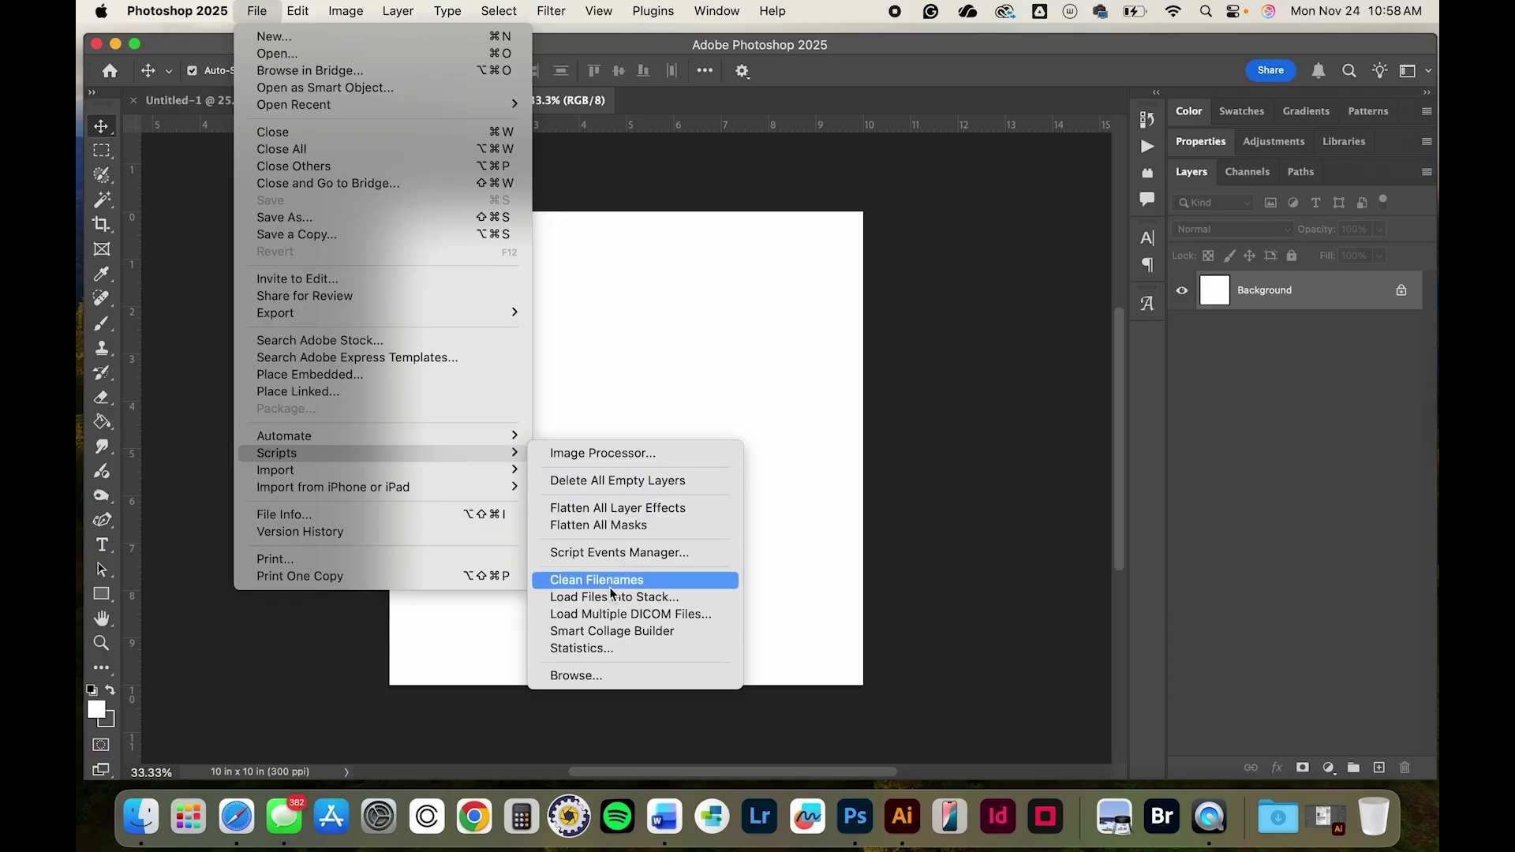
left_click(616, 630)
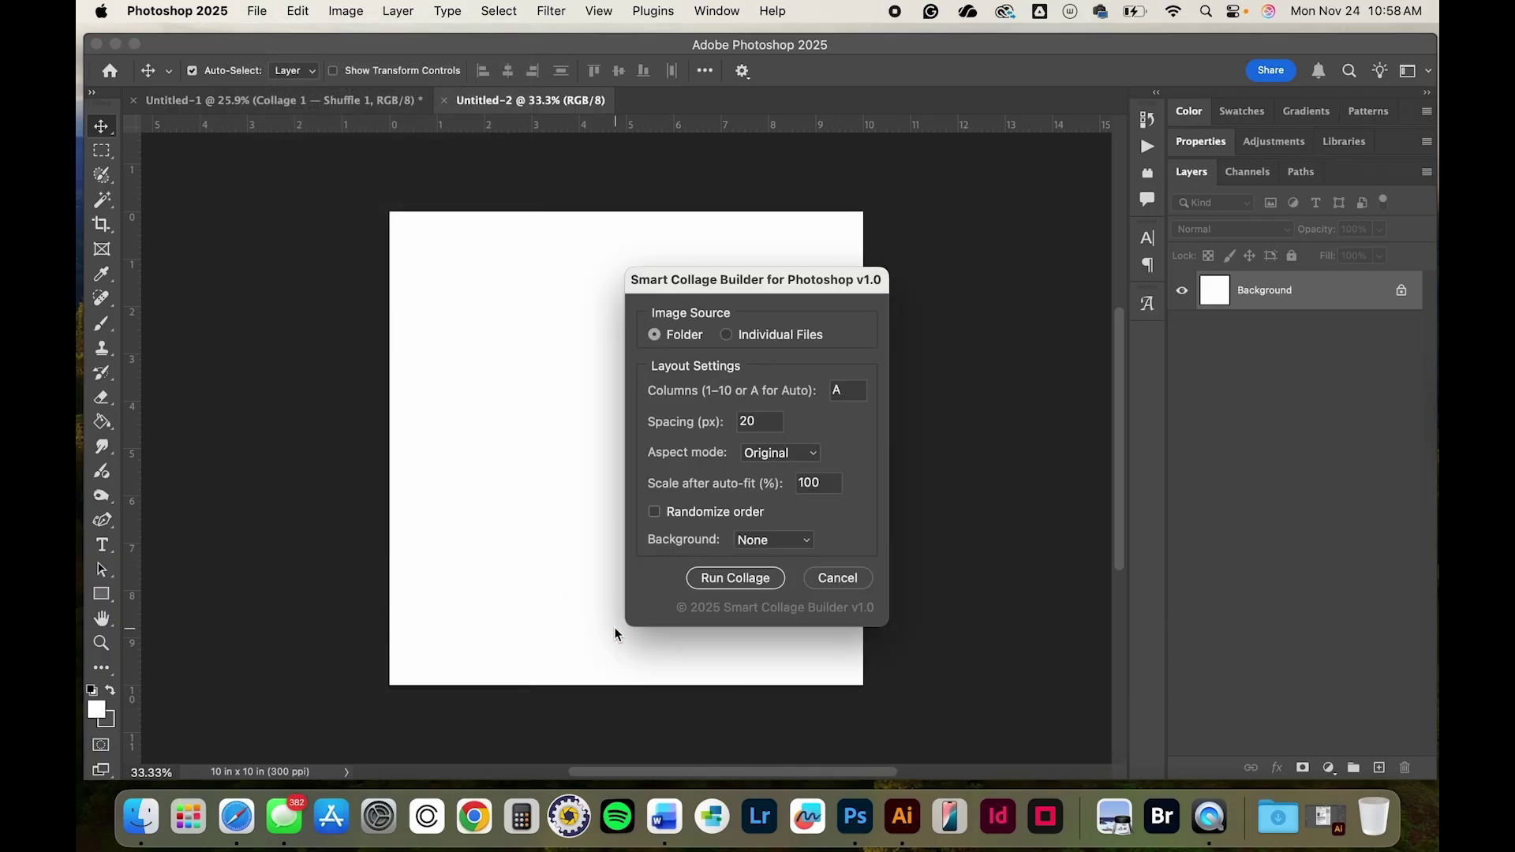
left_click(726, 337)
left_click_drag(779, 284, 993, 200)
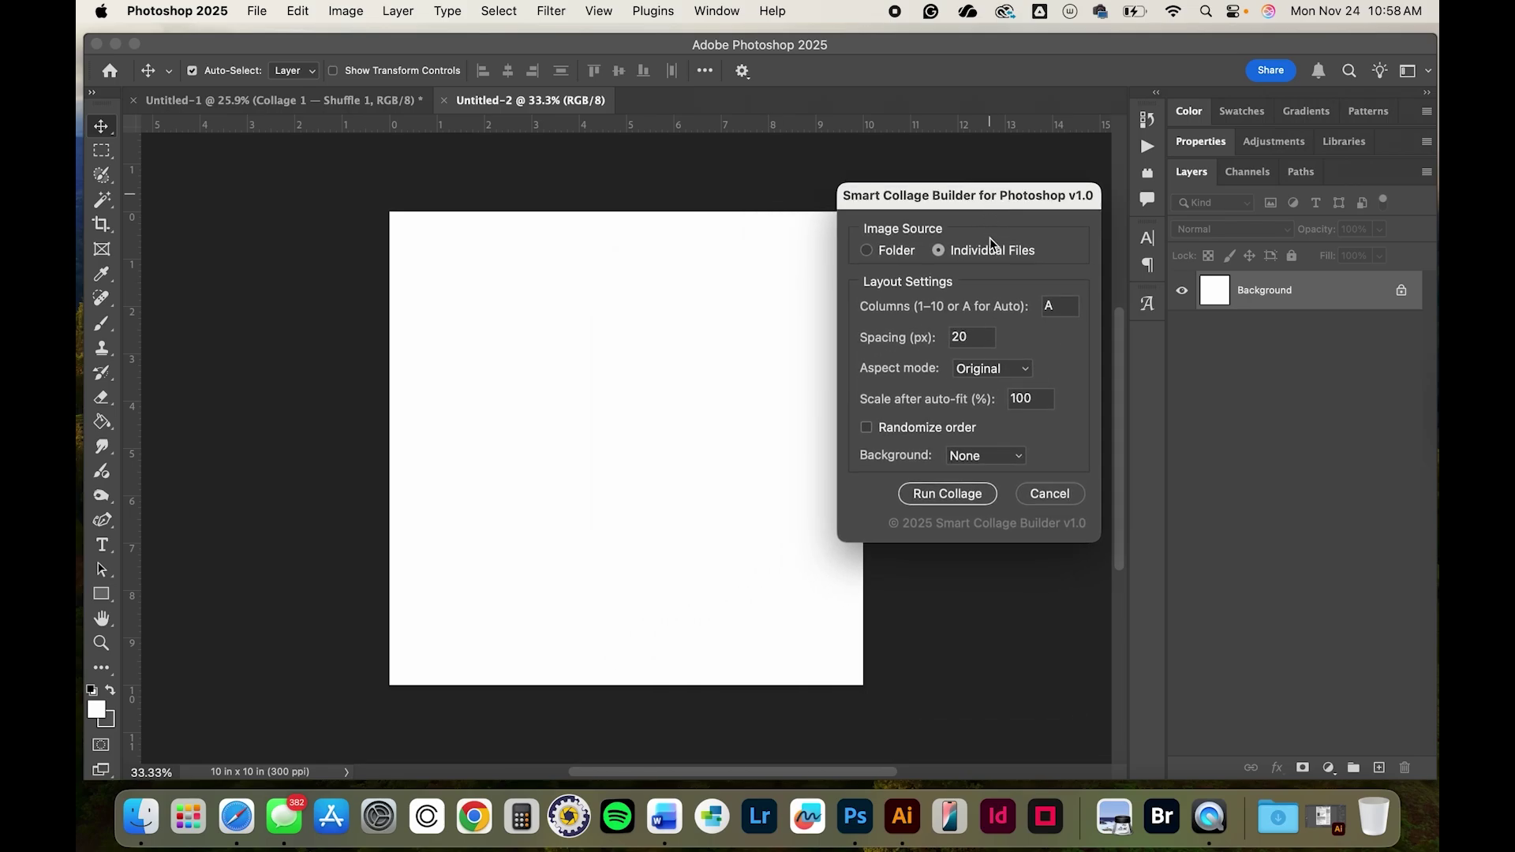
- Configure the collage with automatic columns, 1:1 Grid aspect mode, randomized order and a Black background
left_click(1055, 305)
key("BackSpace")
type("3")
key("BackSpace")
type("a")
left_click(974, 366)
left_click(978, 402)
left_click(868, 427)
left_click(958, 461)
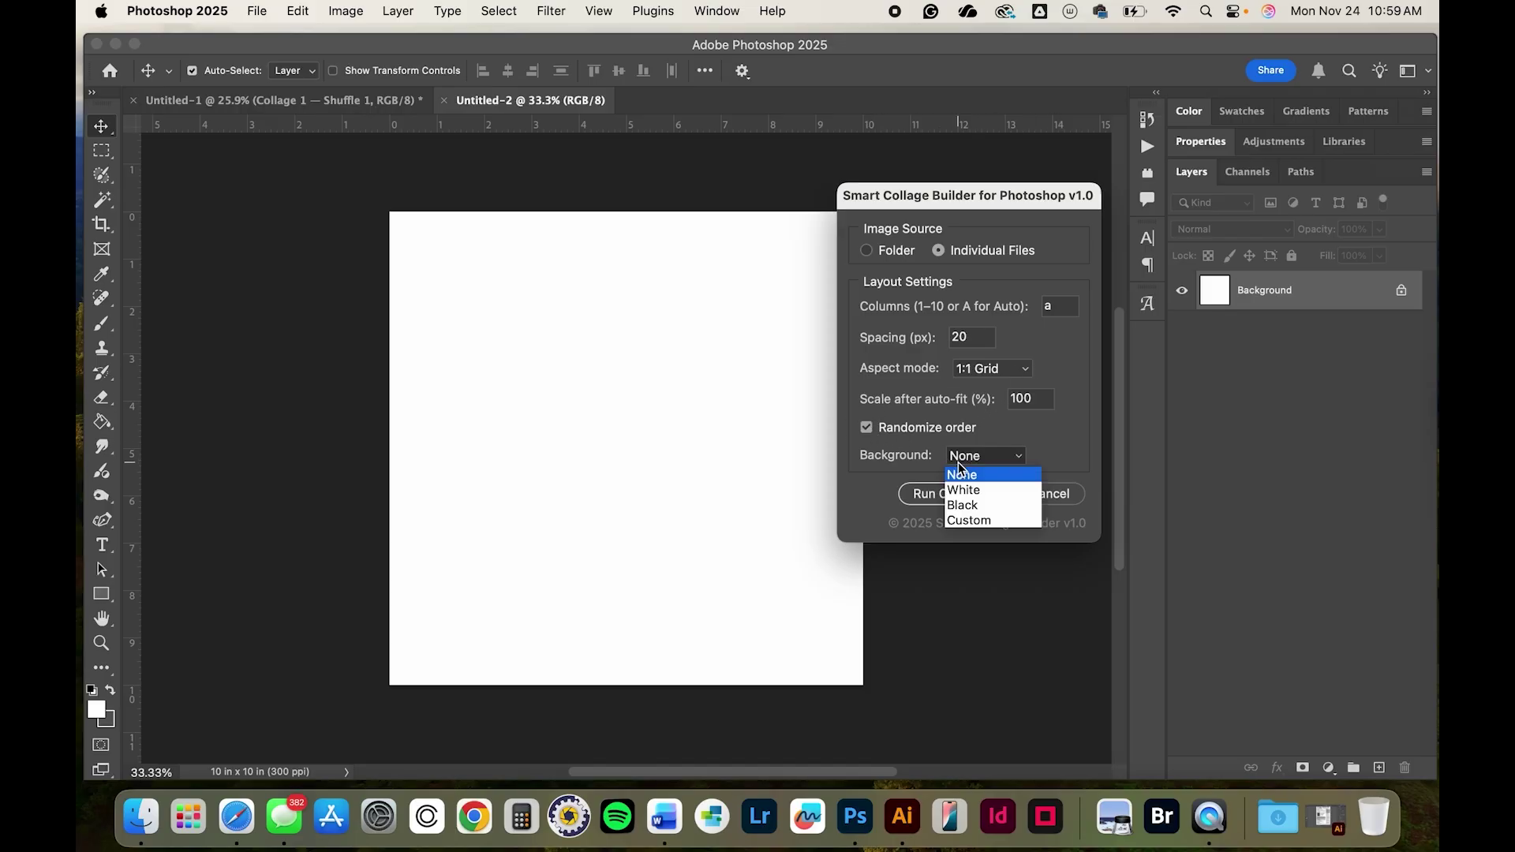
left_click(963, 506)
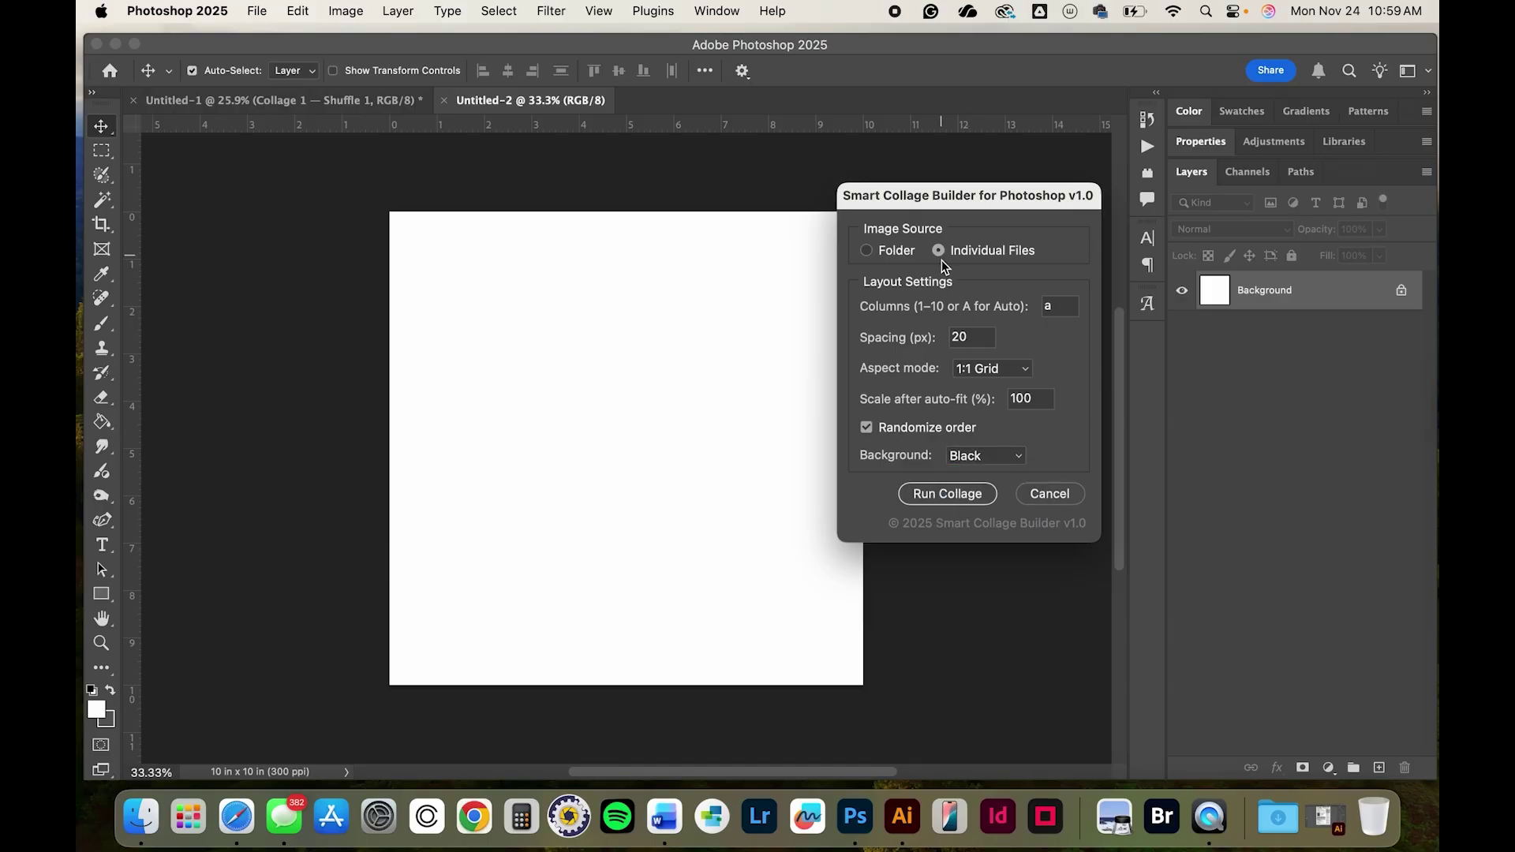
- Run the collage with nine photos from the Wedding folder: Wedding_Photo_01 to 06 and 10 to 12
left_click(948, 495)
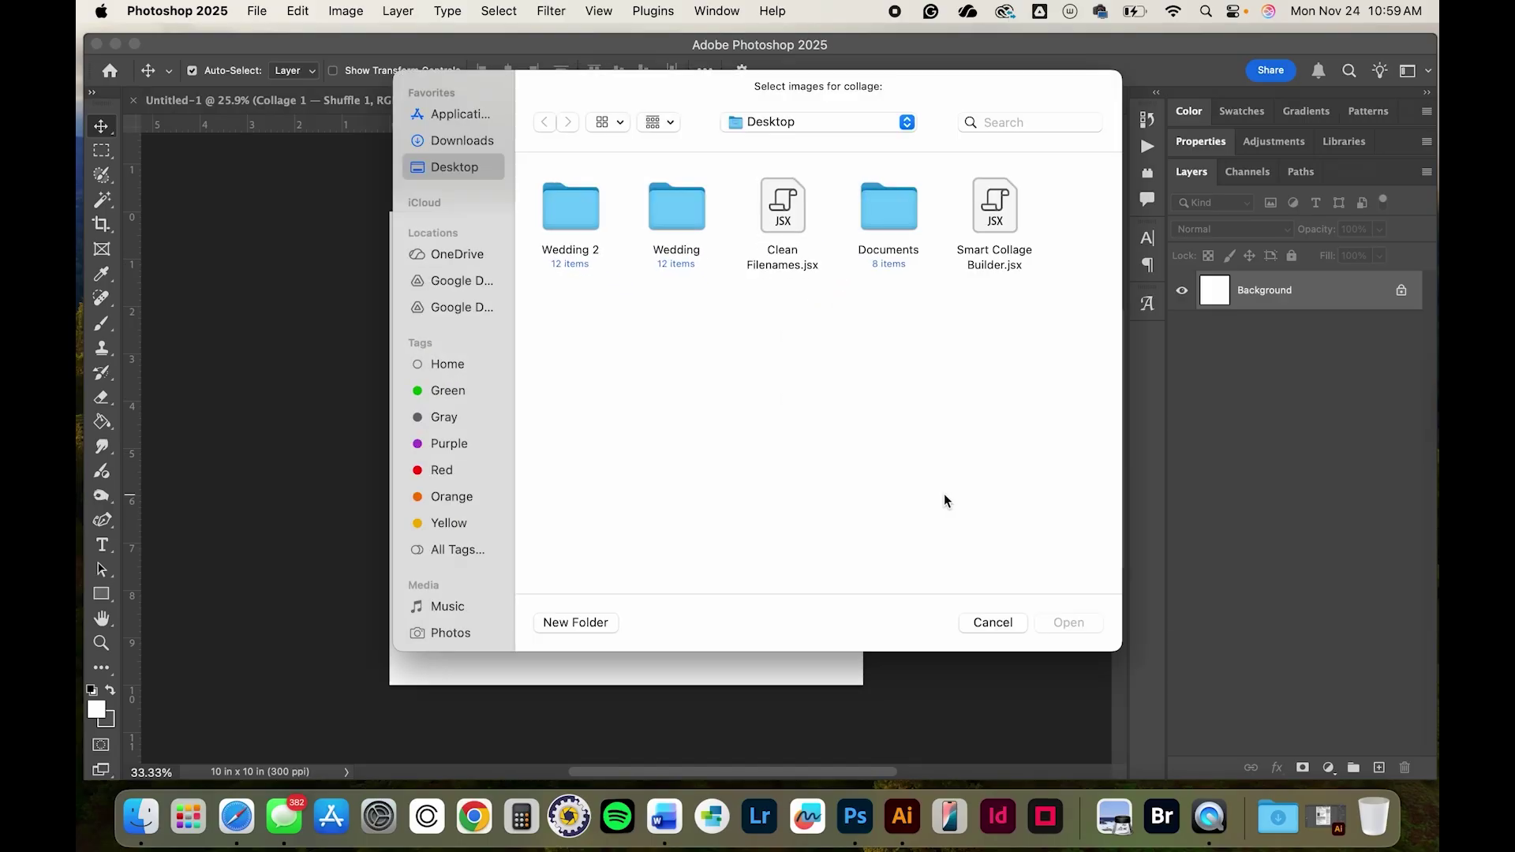
double_click(693, 217)
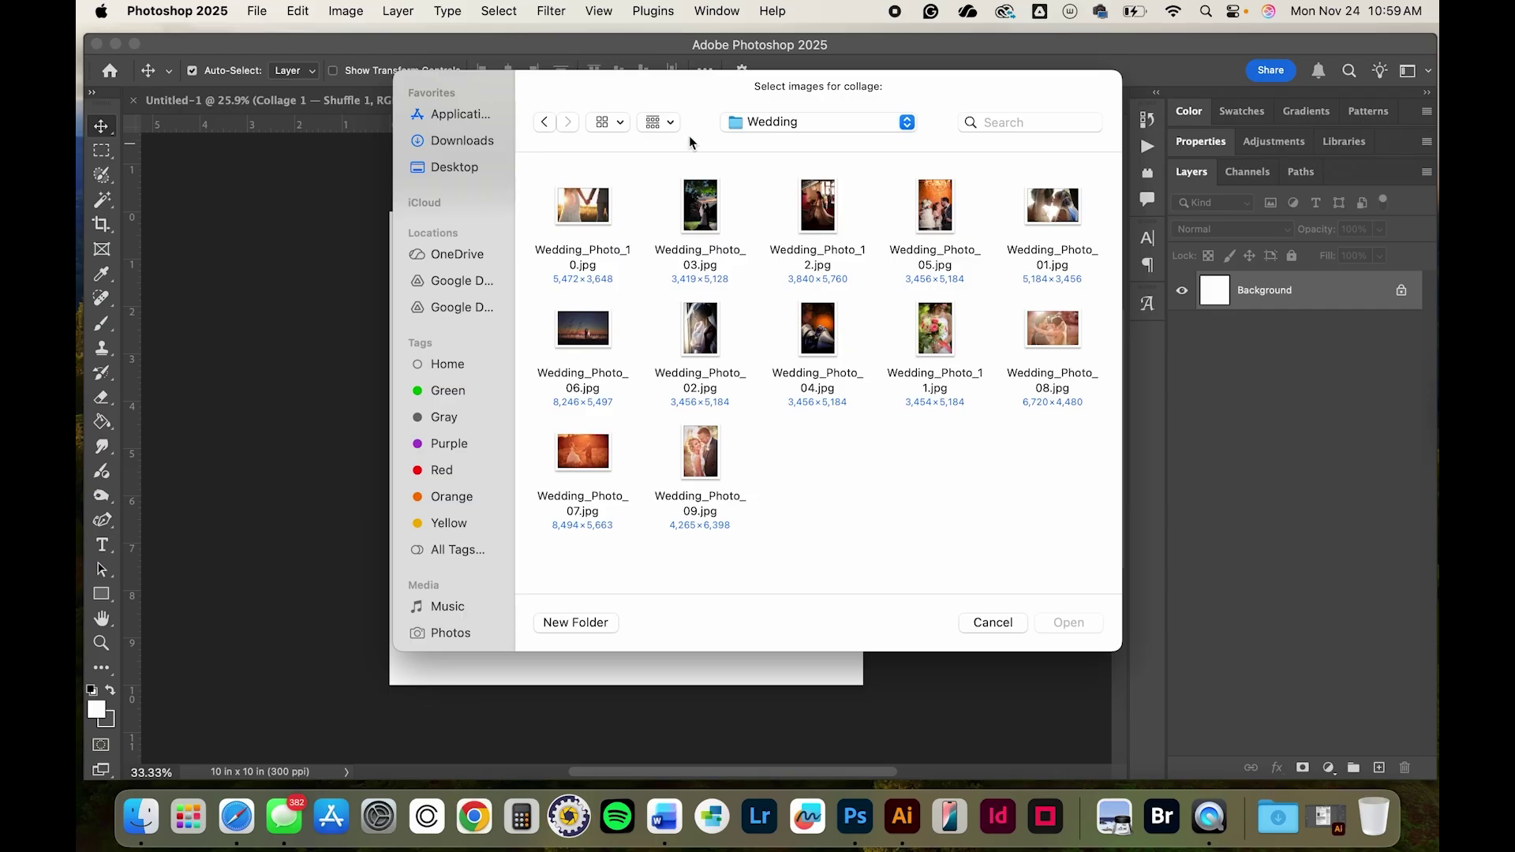
left_click_drag(538, 176, 660, 203)
left_click_drag(821, 223, 1083, 224)
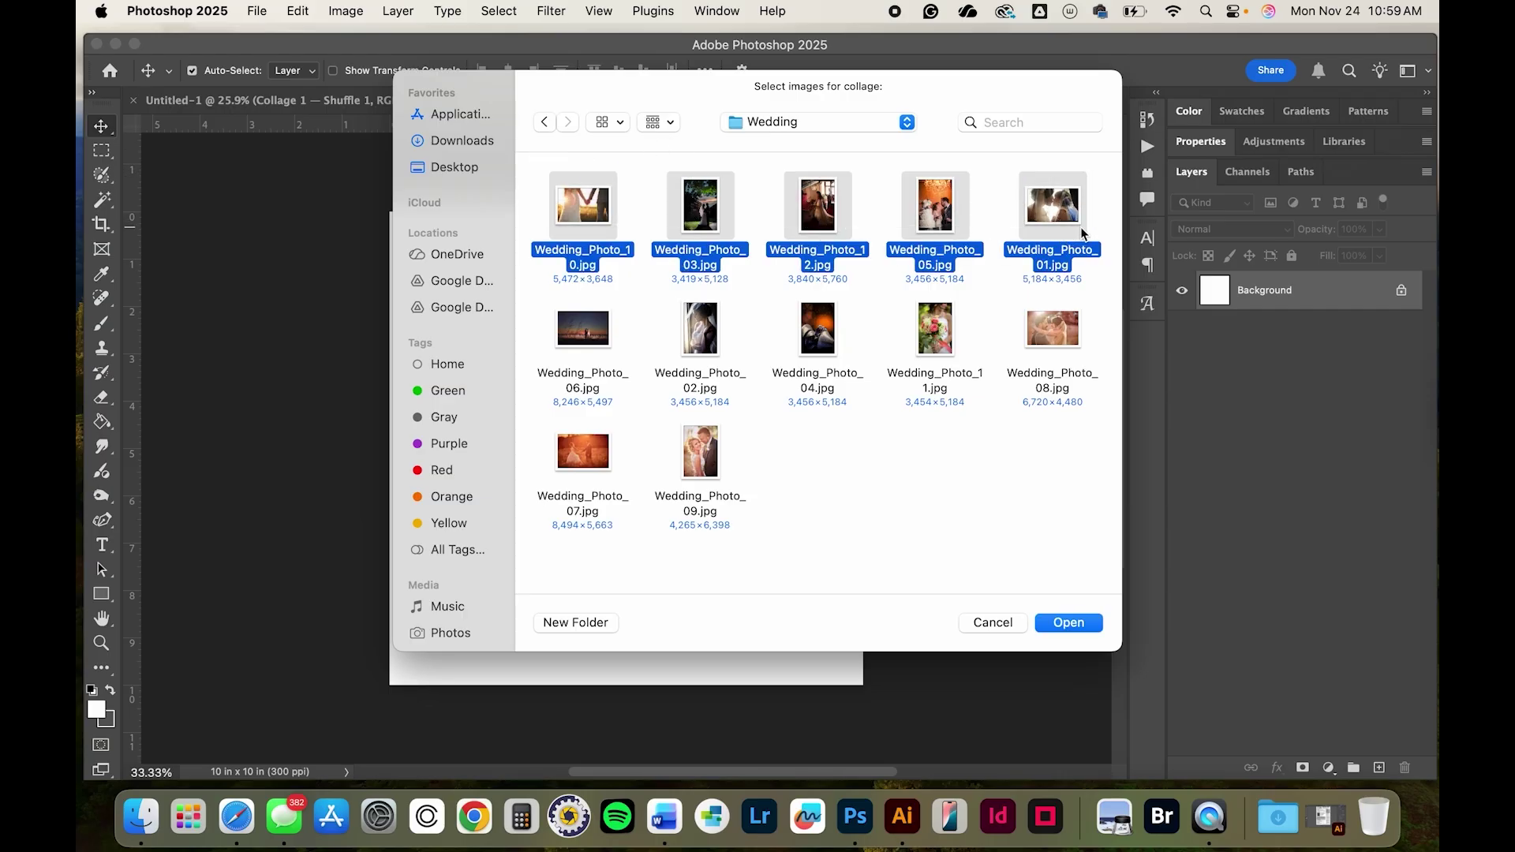
left_click(600, 330, "super")
left_click(695, 331, "super")
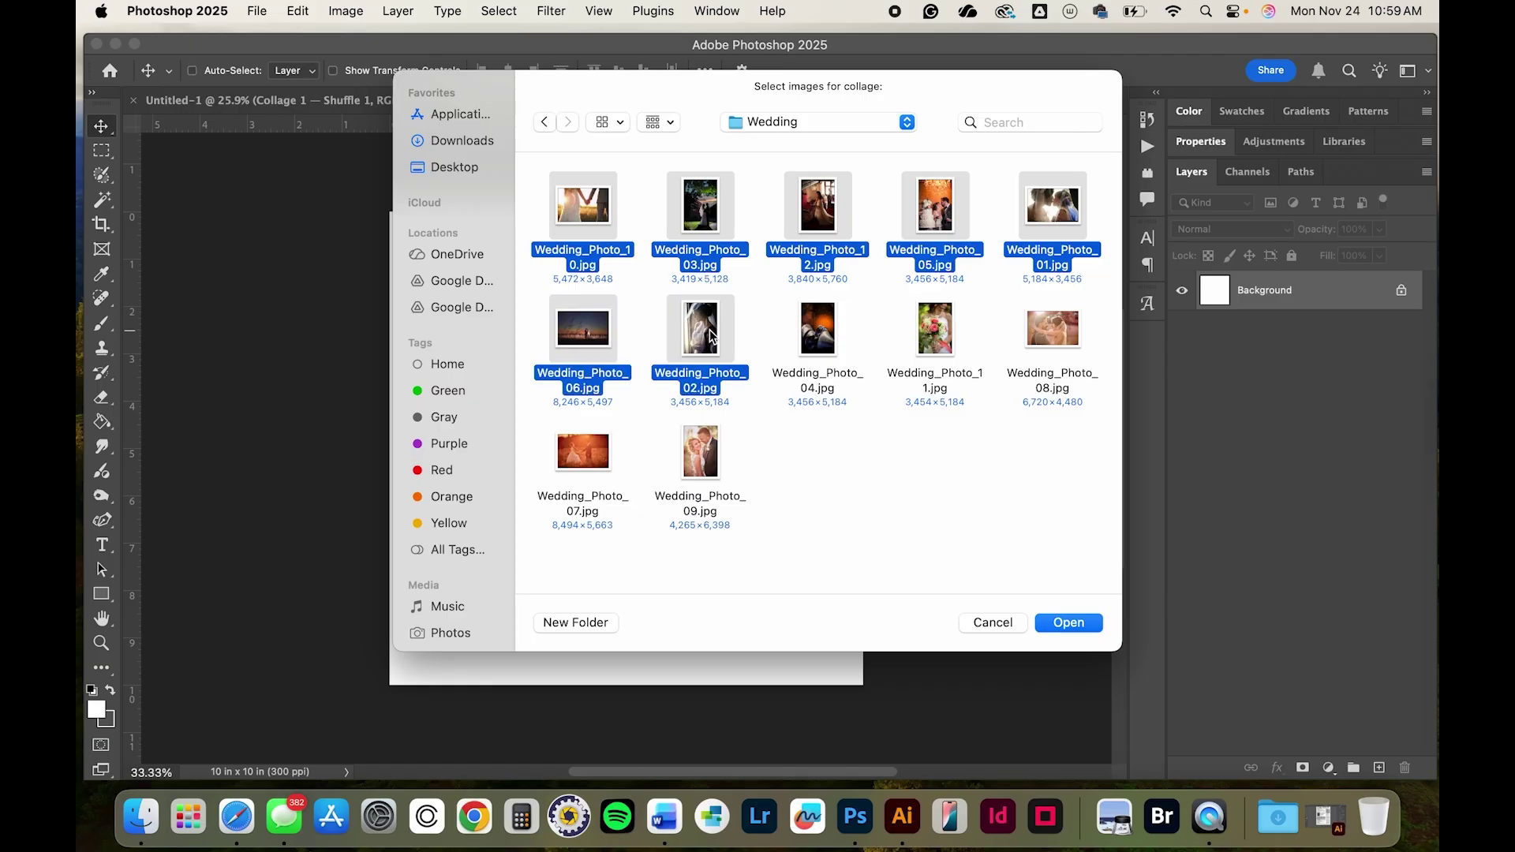
left_click(819, 331, "super")
left_click(945, 328, "super")
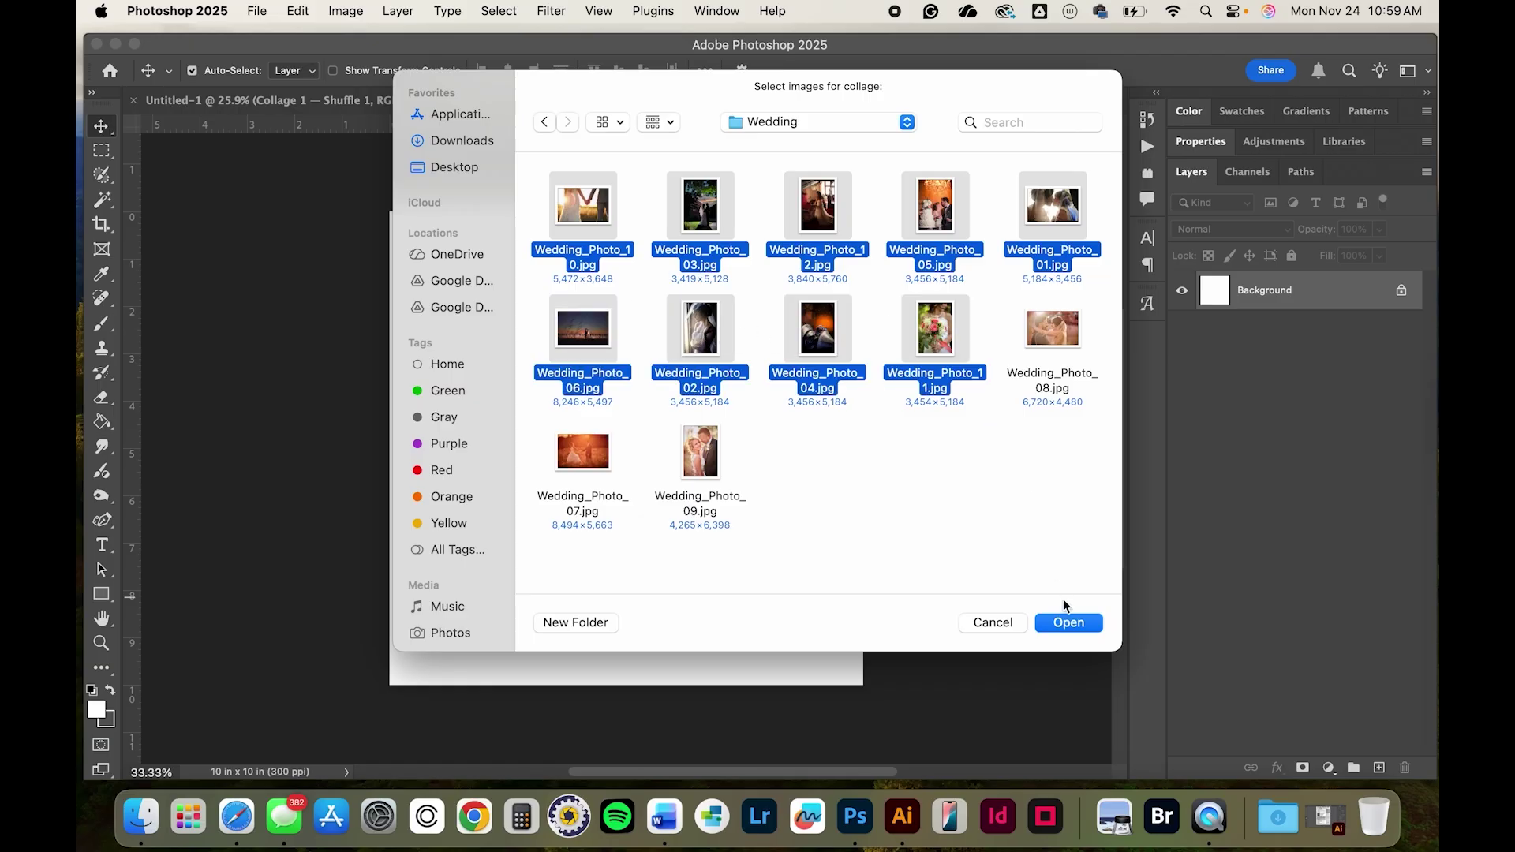
left_click(1067, 622)
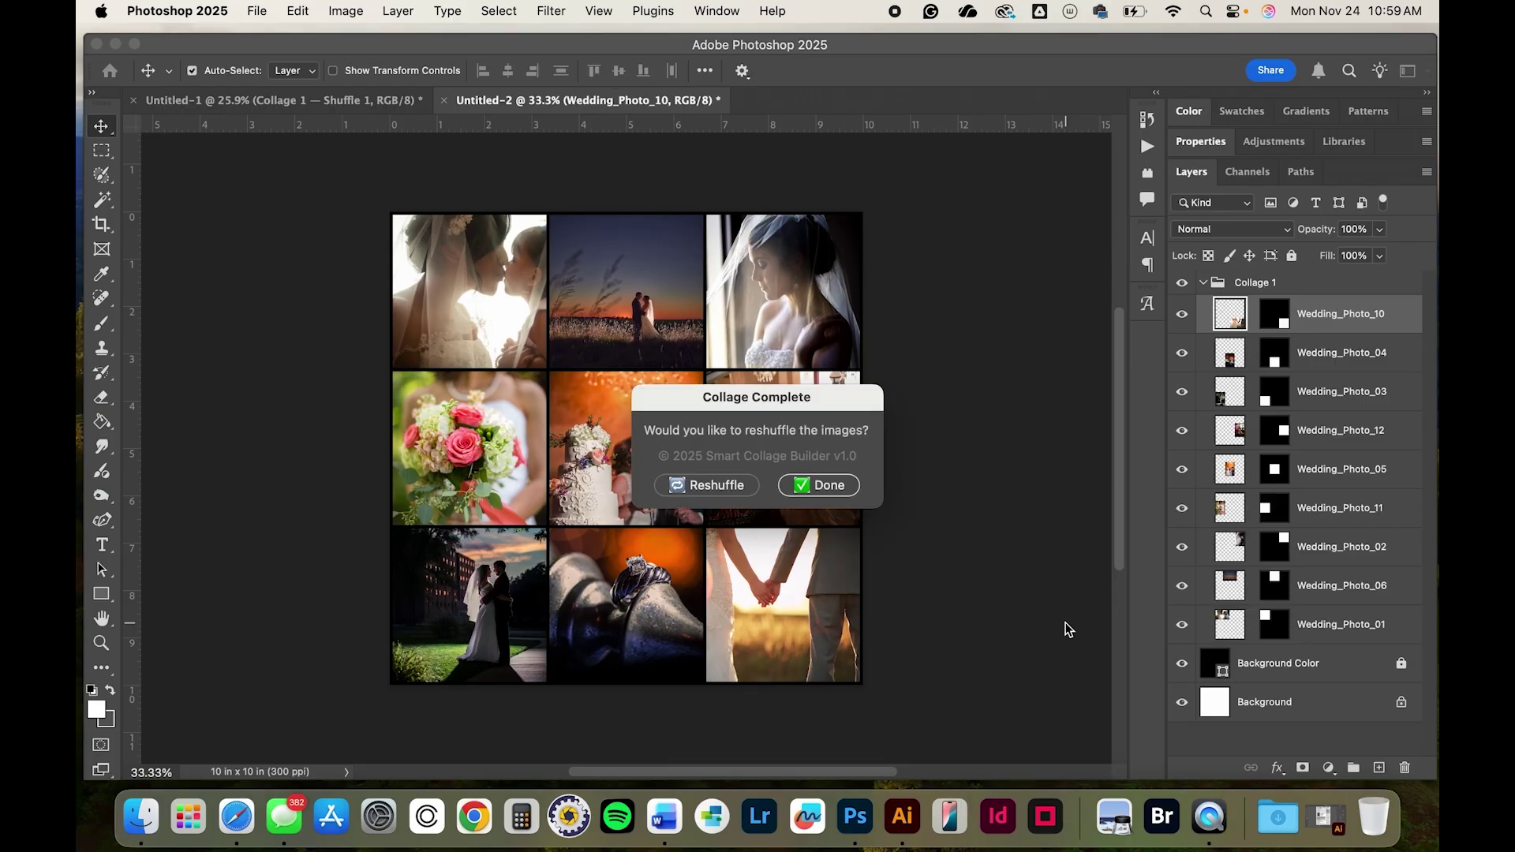
- Accept the 1:1 grid arrangement without reshuffling and dismiss the note about linked and unlinked masks
left_click(808, 483)
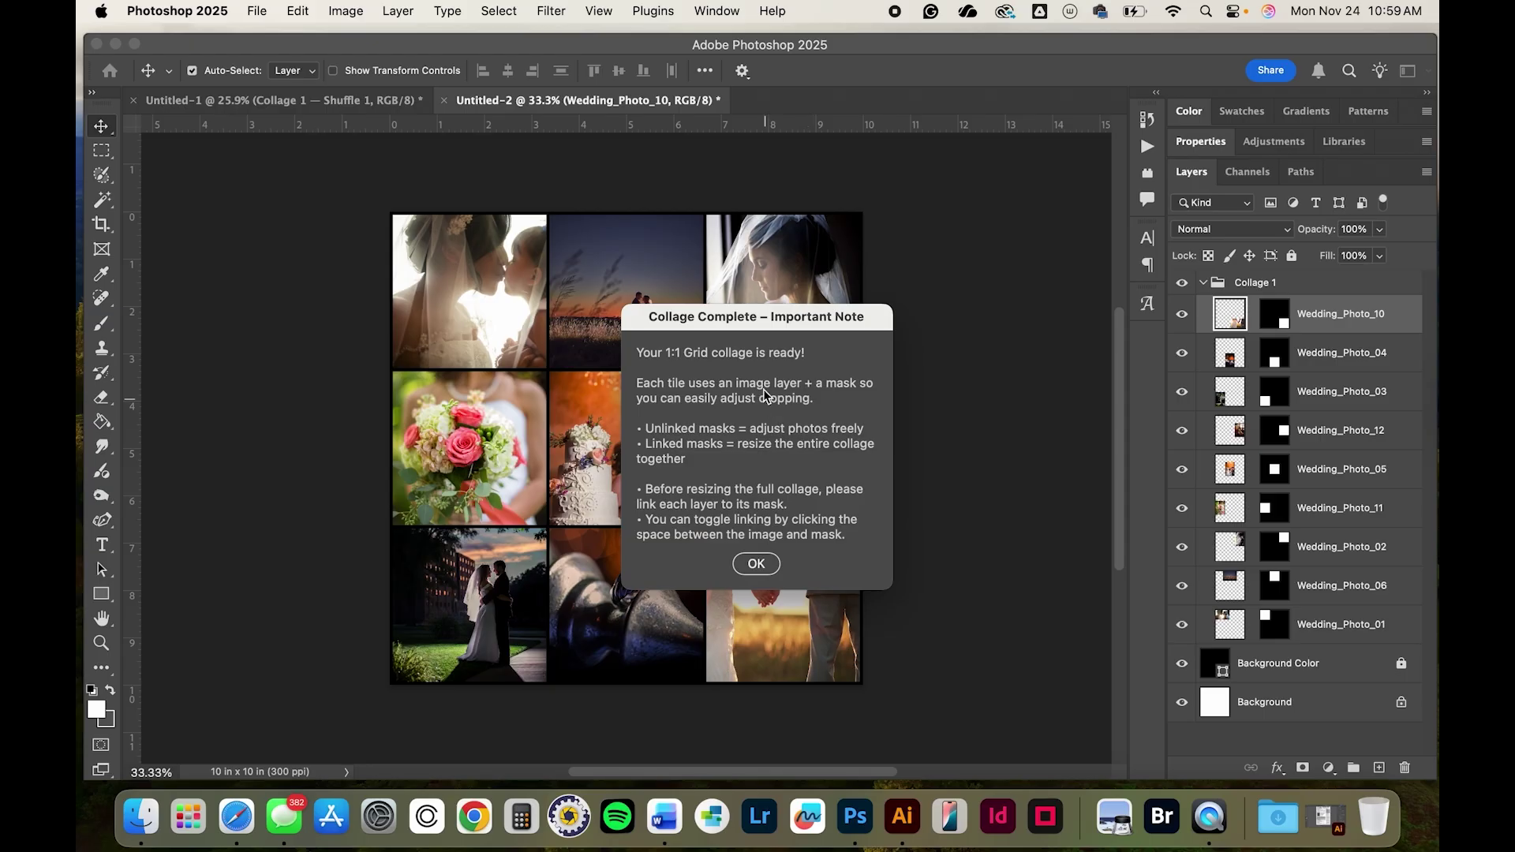
left_click_drag(786, 325, 1024, 179)
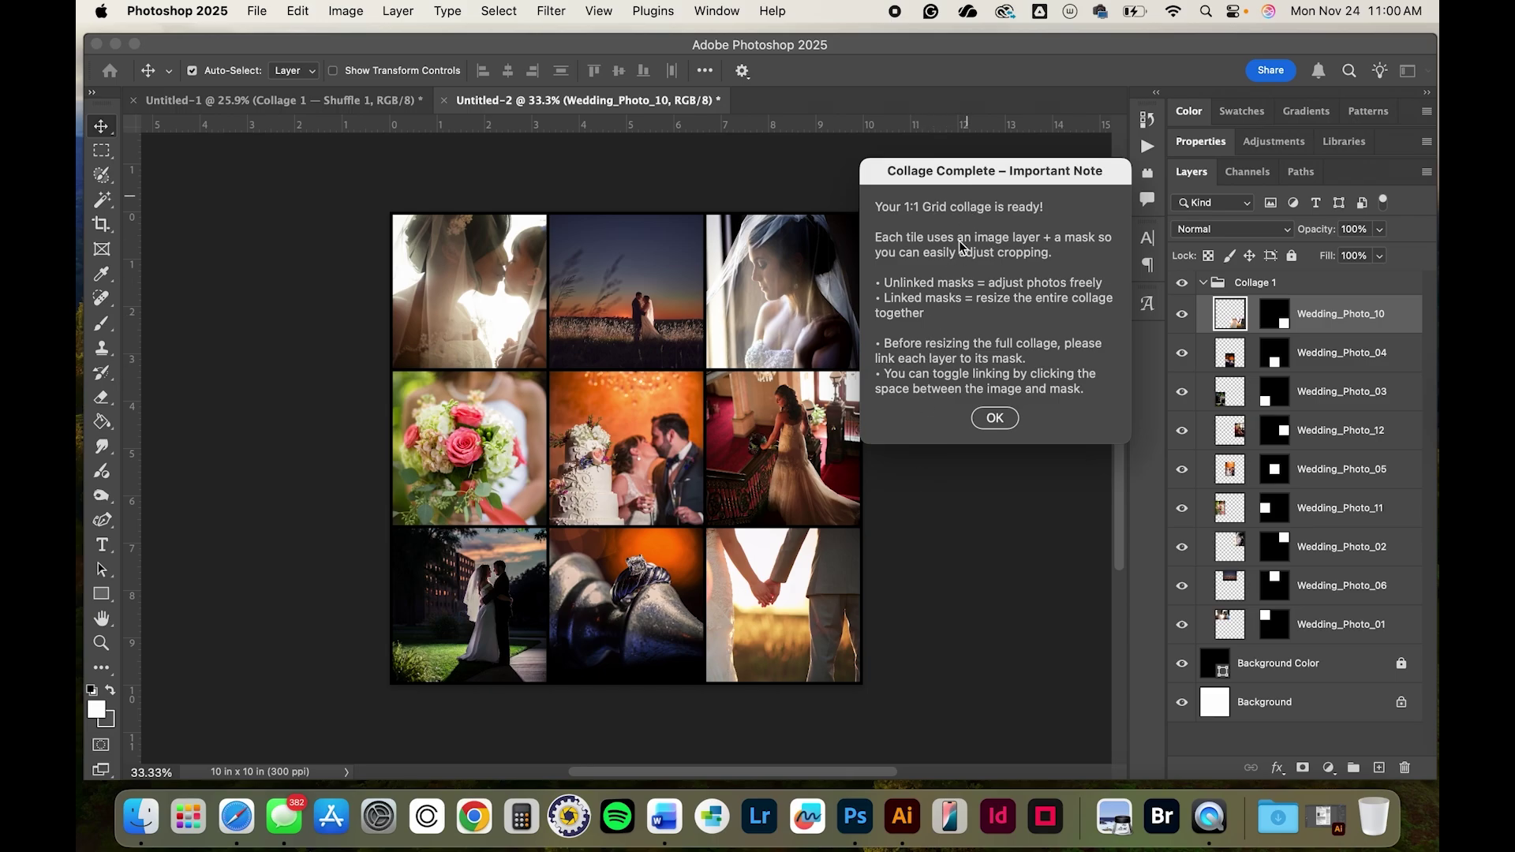
left_click(994, 418)
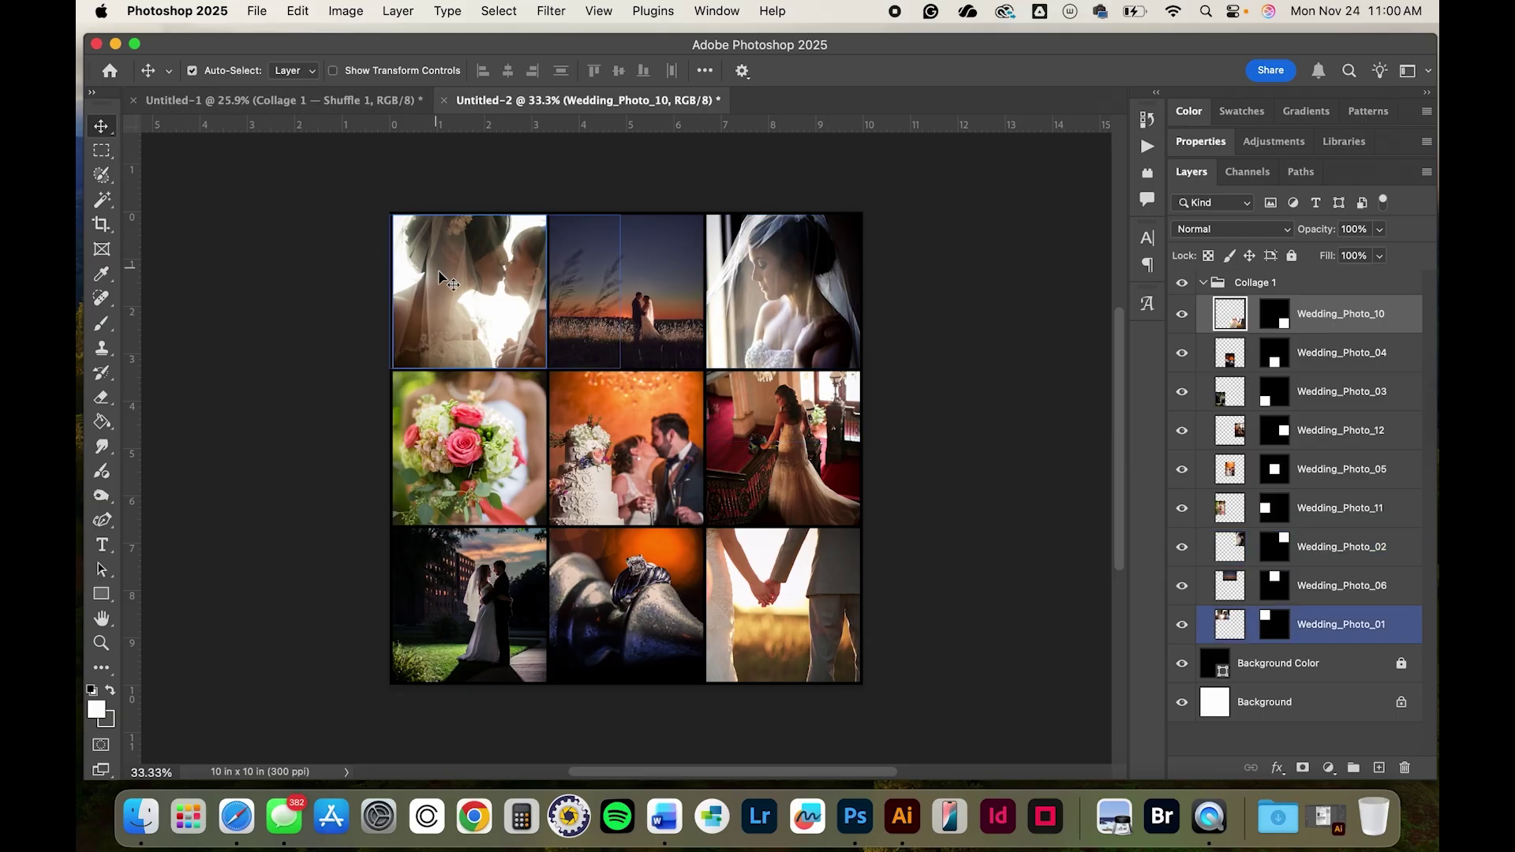
- Reposition Wedding_Photo_01, Wedding_Photo_02 and Wedding_Photo_10 within their grid cells to improve the framing
left_click(464, 295)
left_click_drag(464, 295, 441, 295)
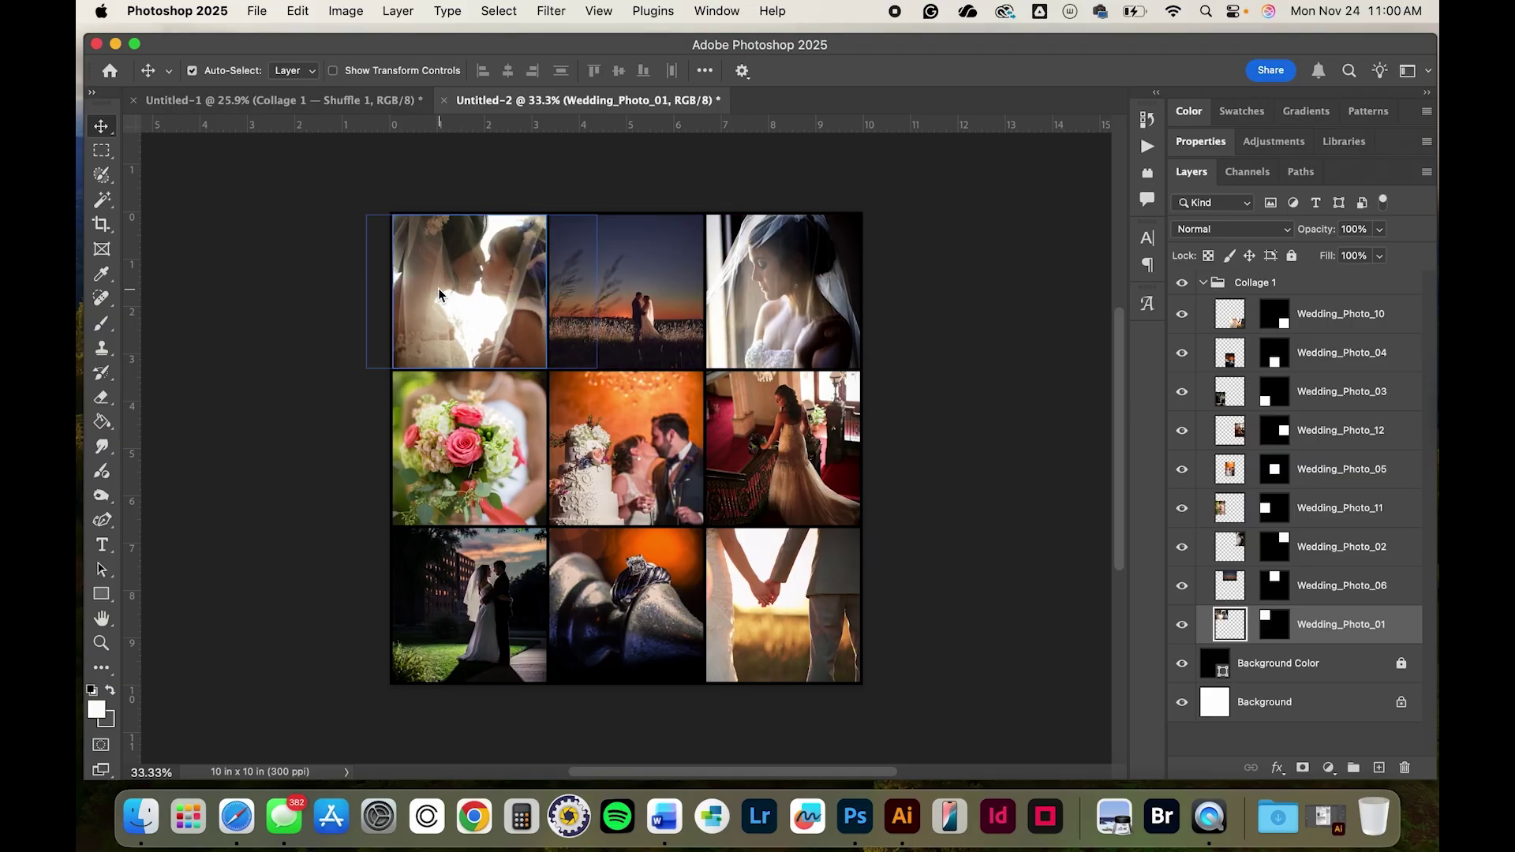
left_click(777, 263)
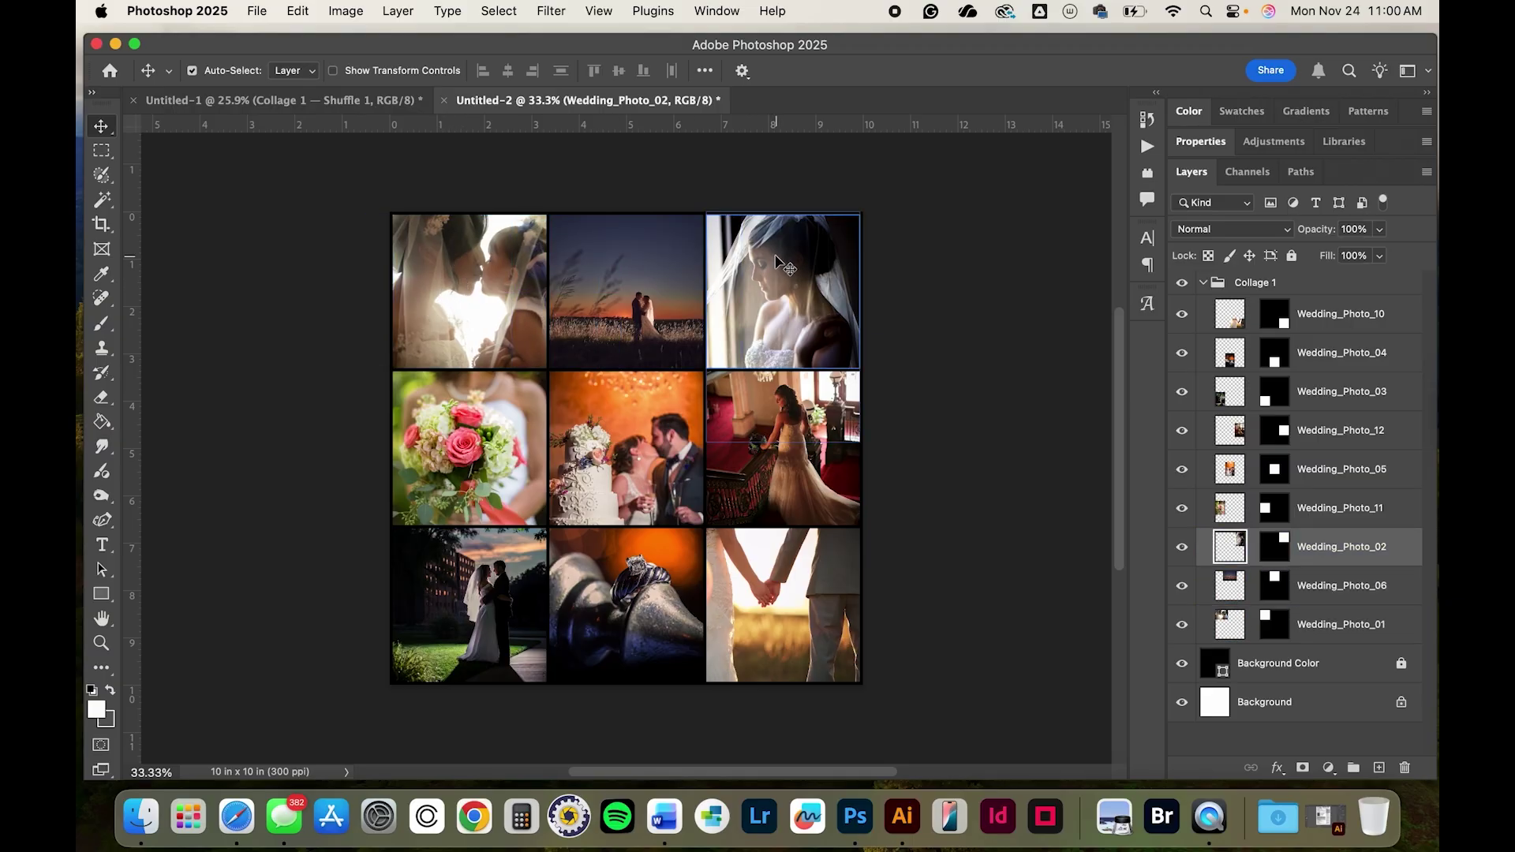
mouse_move(777, 262)
left_mouse_down()
mouse_move(779, 234)
mouse_move(779, 251)
left_mouse_up()
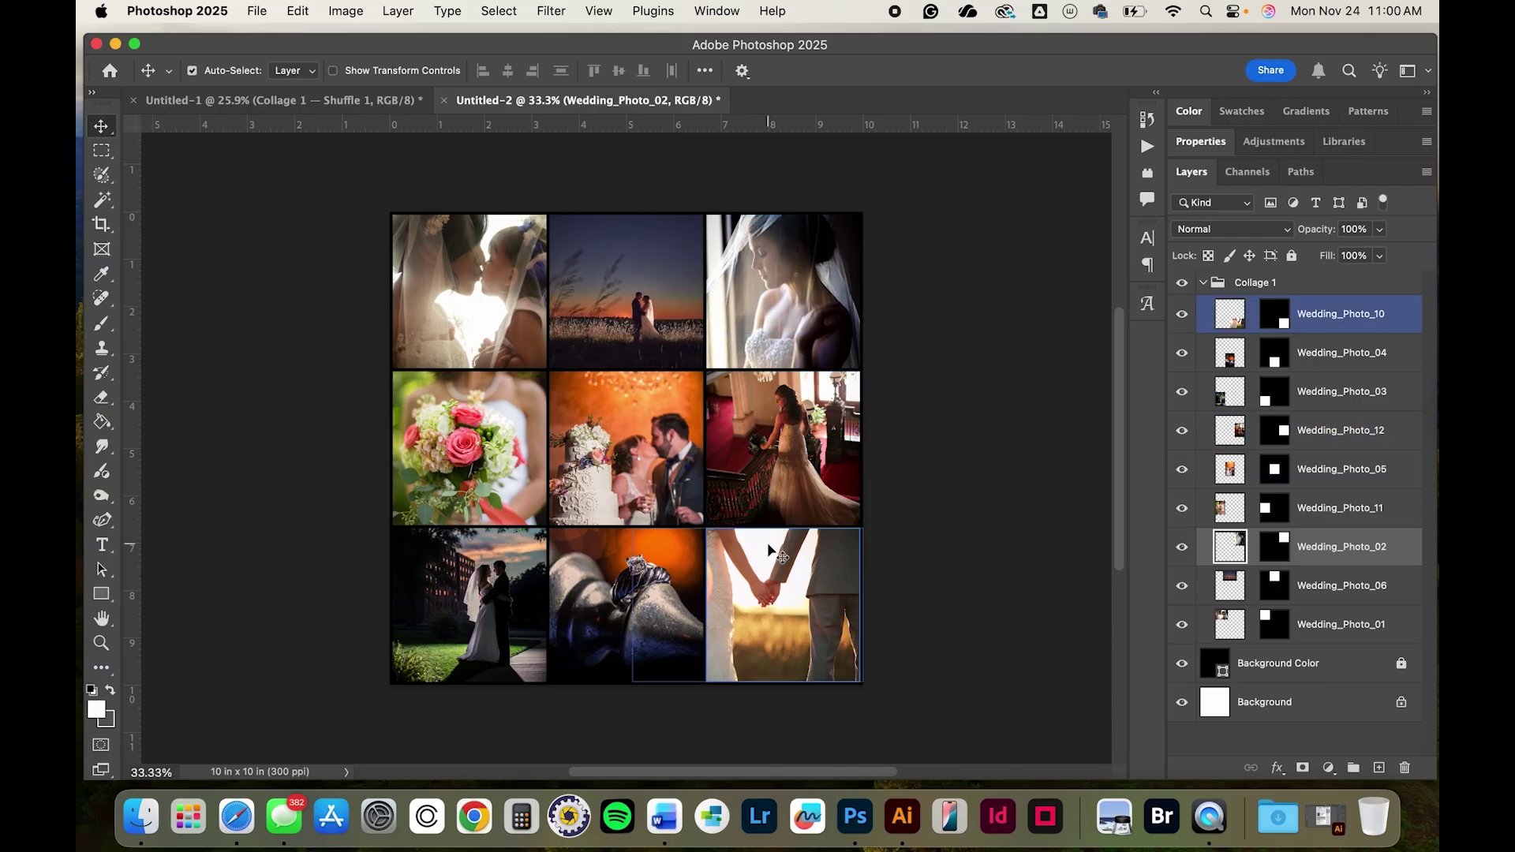
left_click(772, 612)
left_click_drag(772, 612, 801, 617)
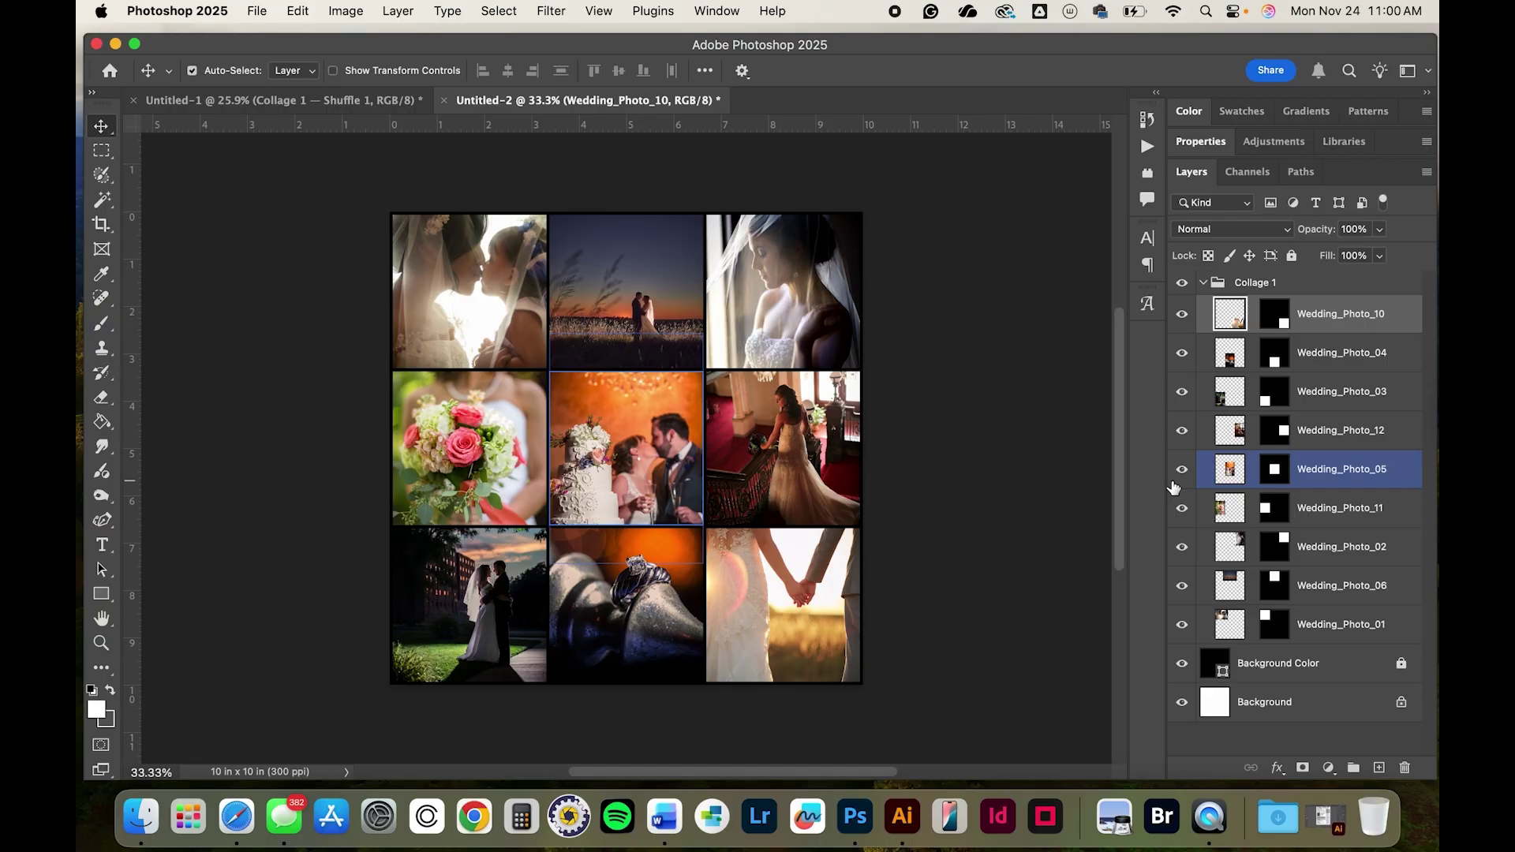
- Try to scale the whole Collage 1 group to about 80% with its masks unlinked, and undo the scaling
left_click(1225, 284)
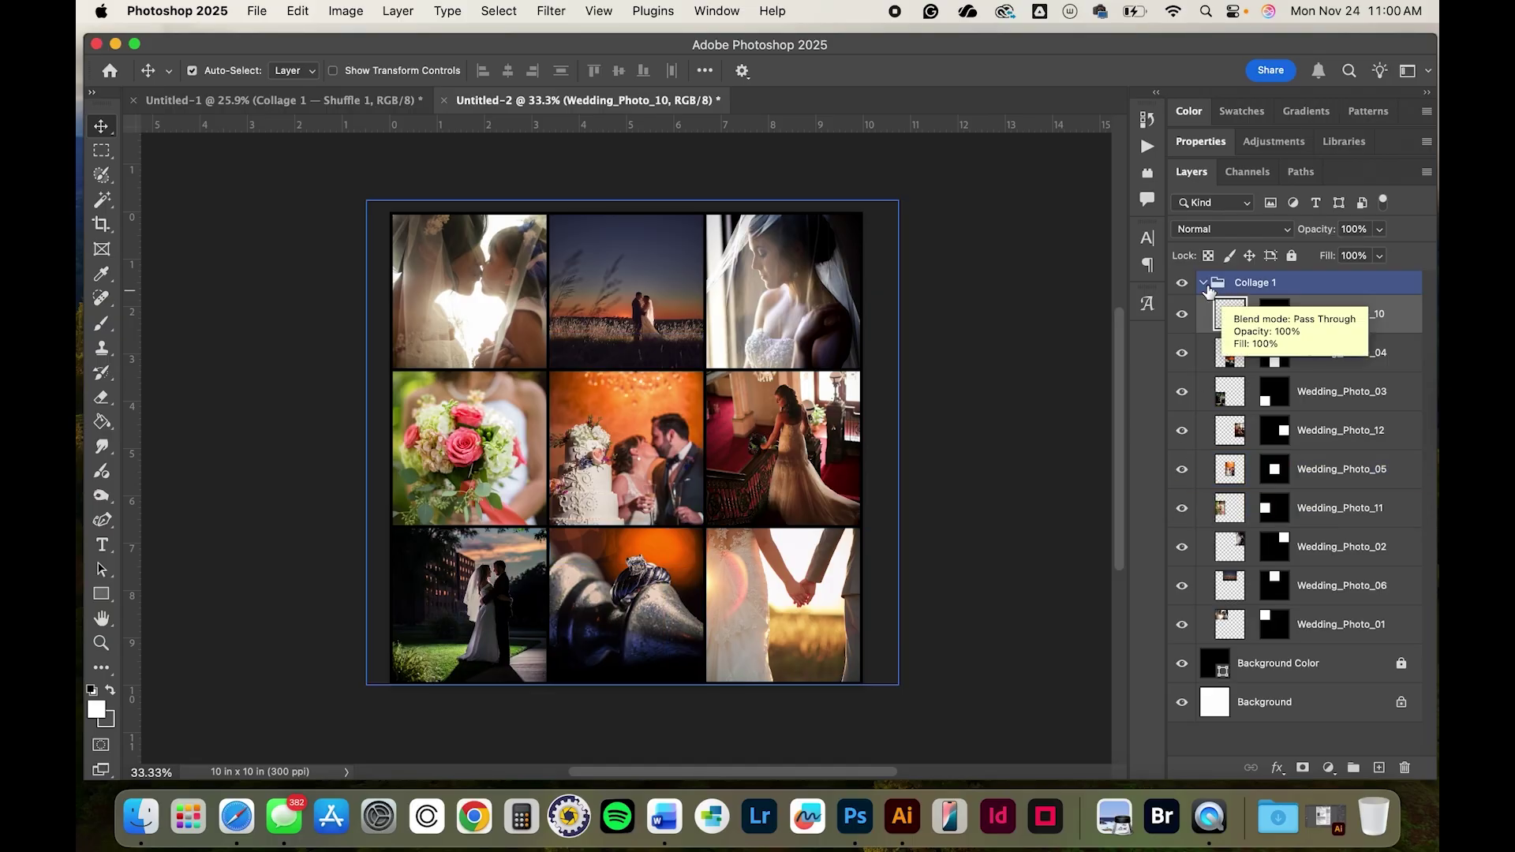
left_click(1203, 283)
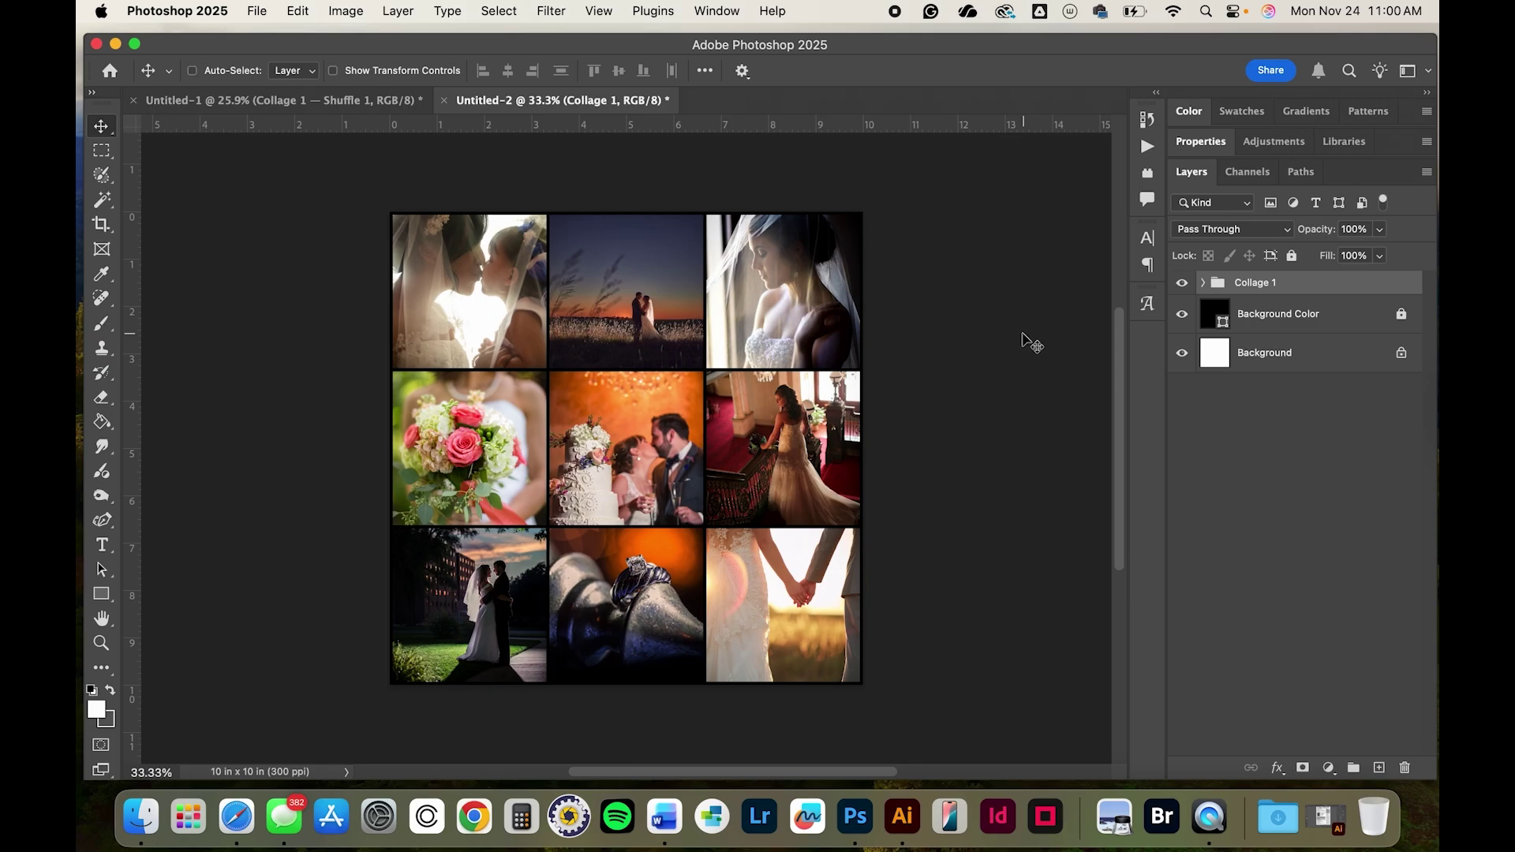
key("super+t")
left_click_drag(899, 200, 794, 292)
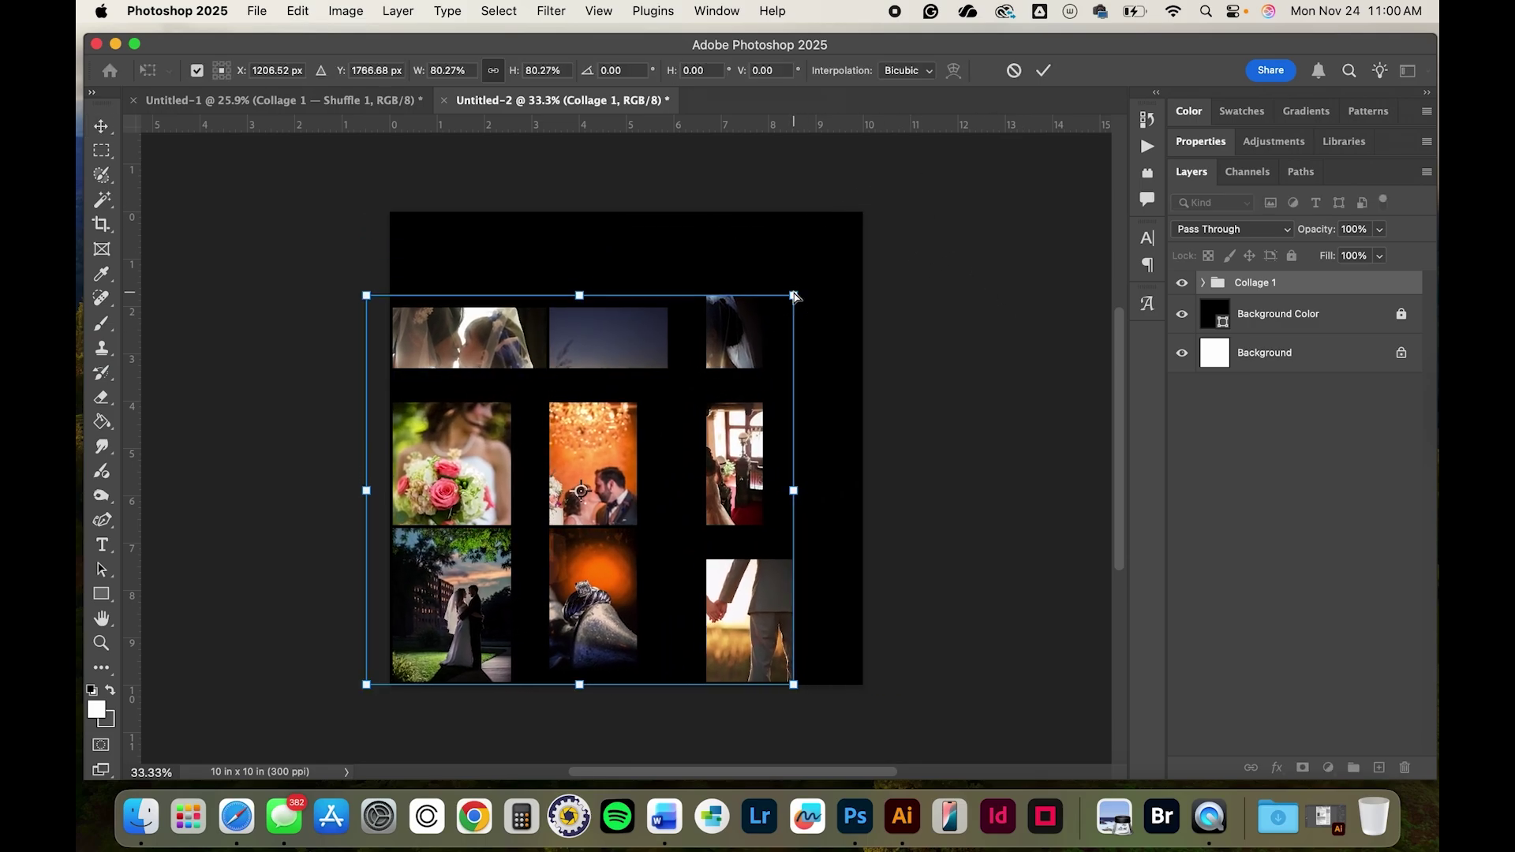
key("super+z")
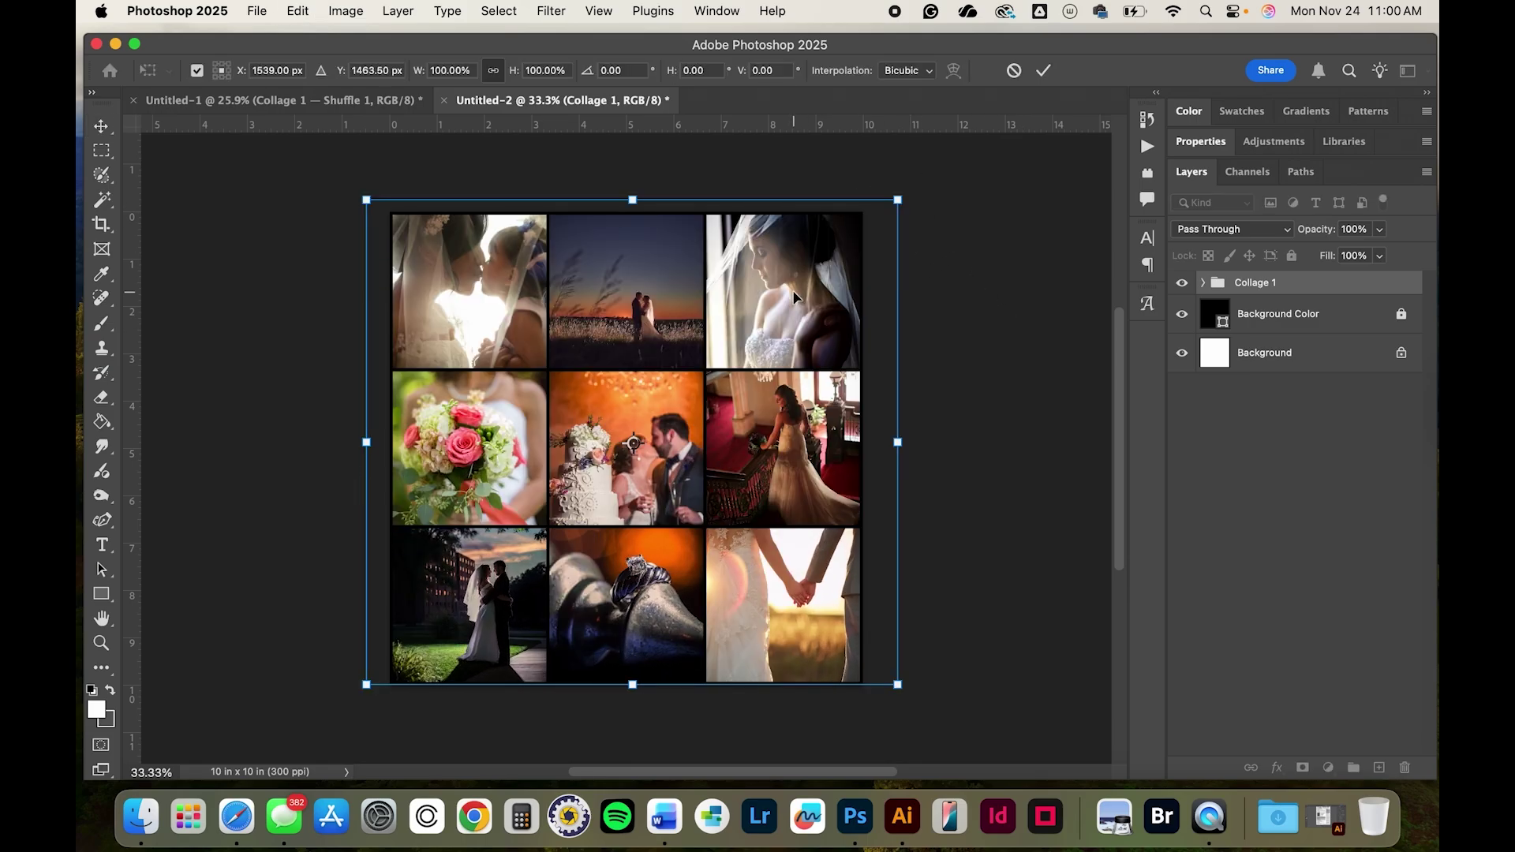
- Link the layer mask to its photo on all nine Wedding_Photo layers in the Collage 1 group, and collapse the group
left_click(1204, 283)
left_click(1253, 314)
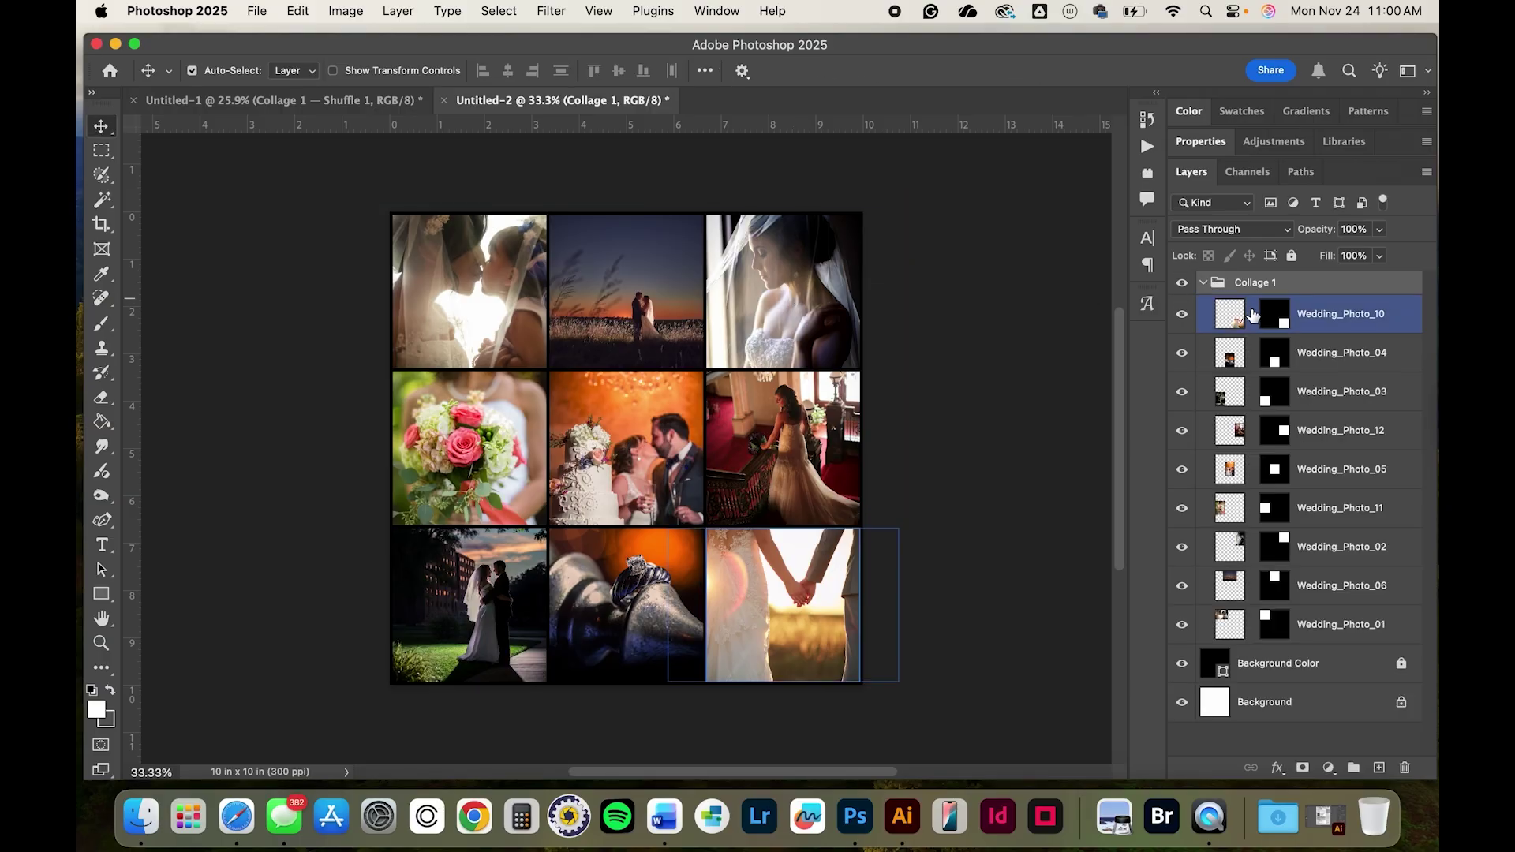
left_click(1254, 354)
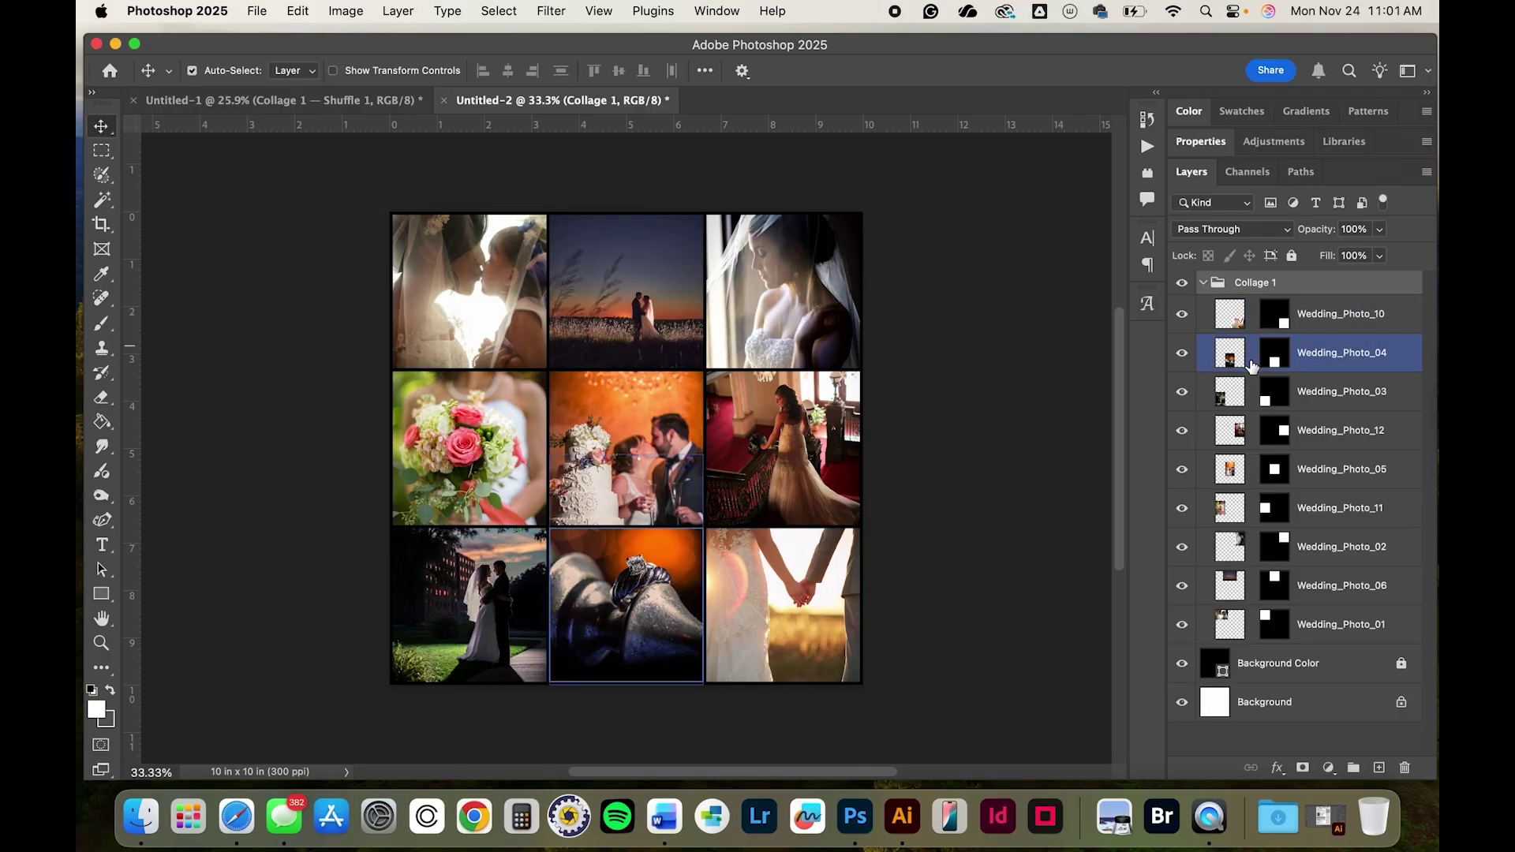
left_click(1255, 393)
left_click(1255, 432)
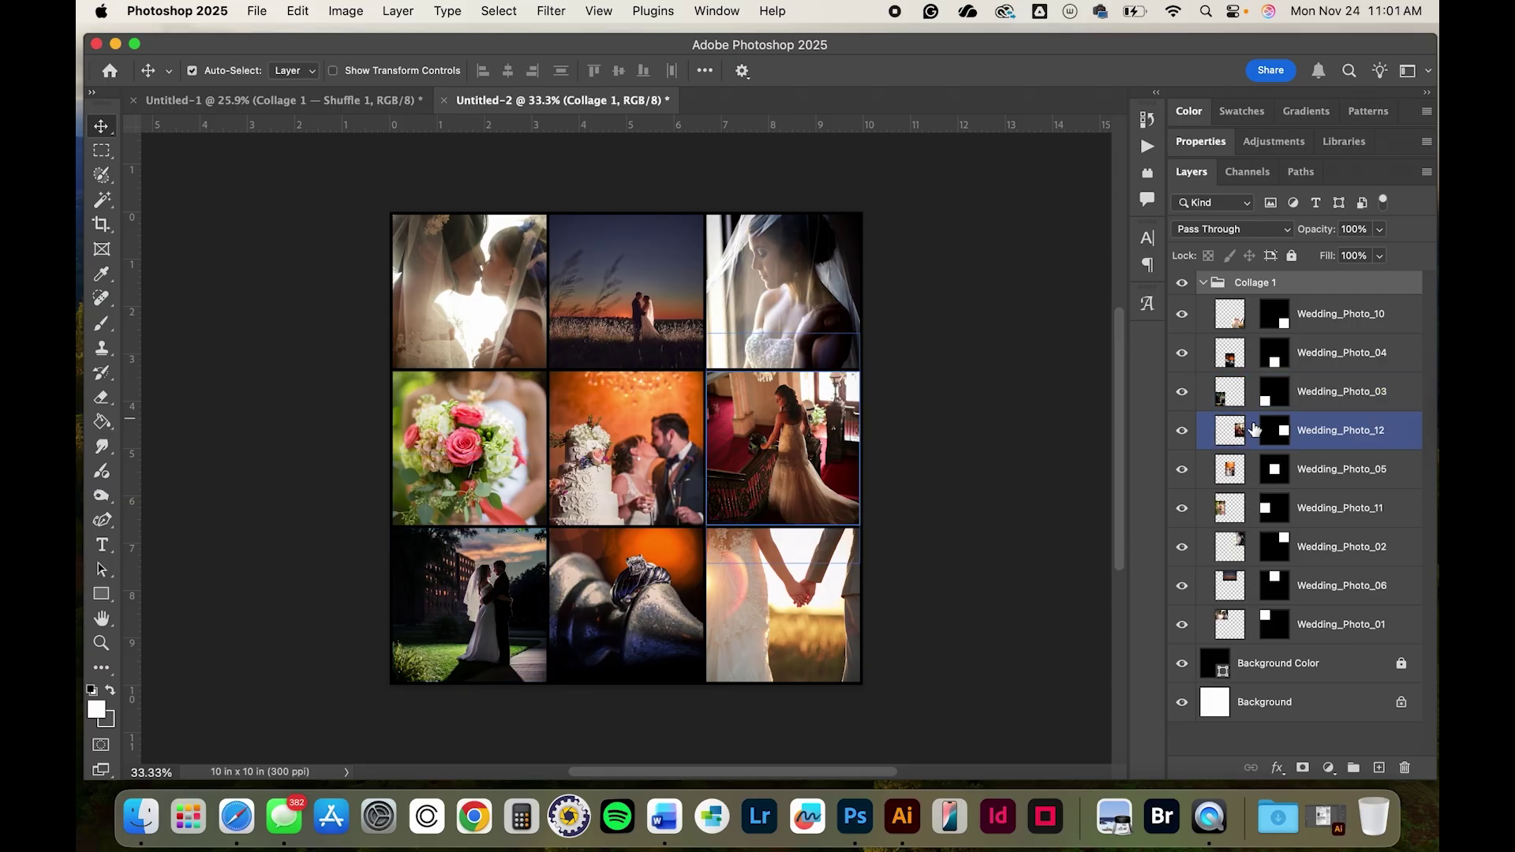
left_click(1255, 471)
left_click(858, 456)
left_click(1254, 316)
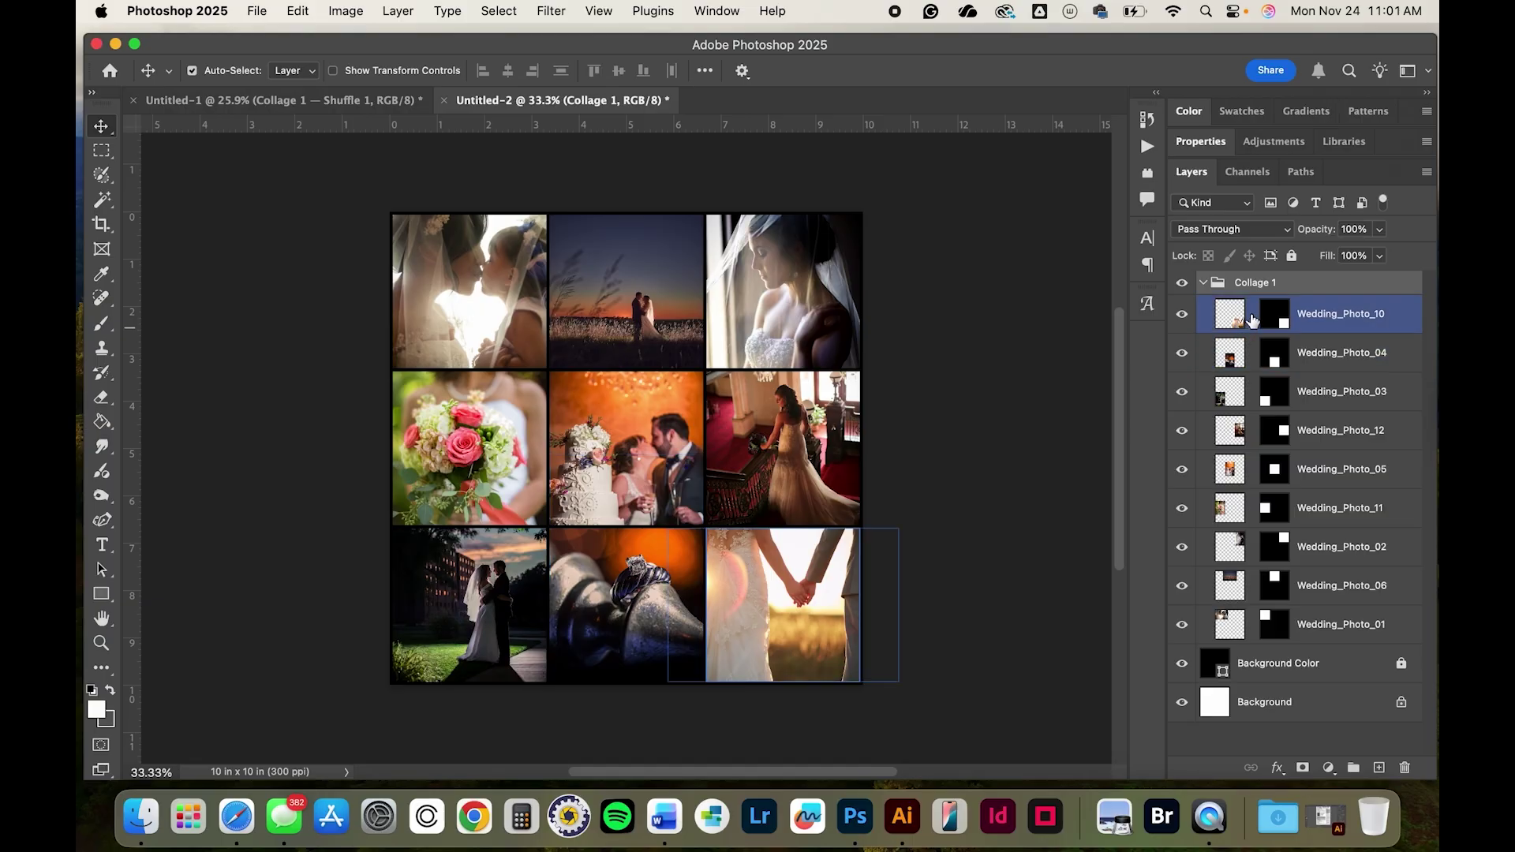
left_click(1254, 353)
left_click(1254, 390)
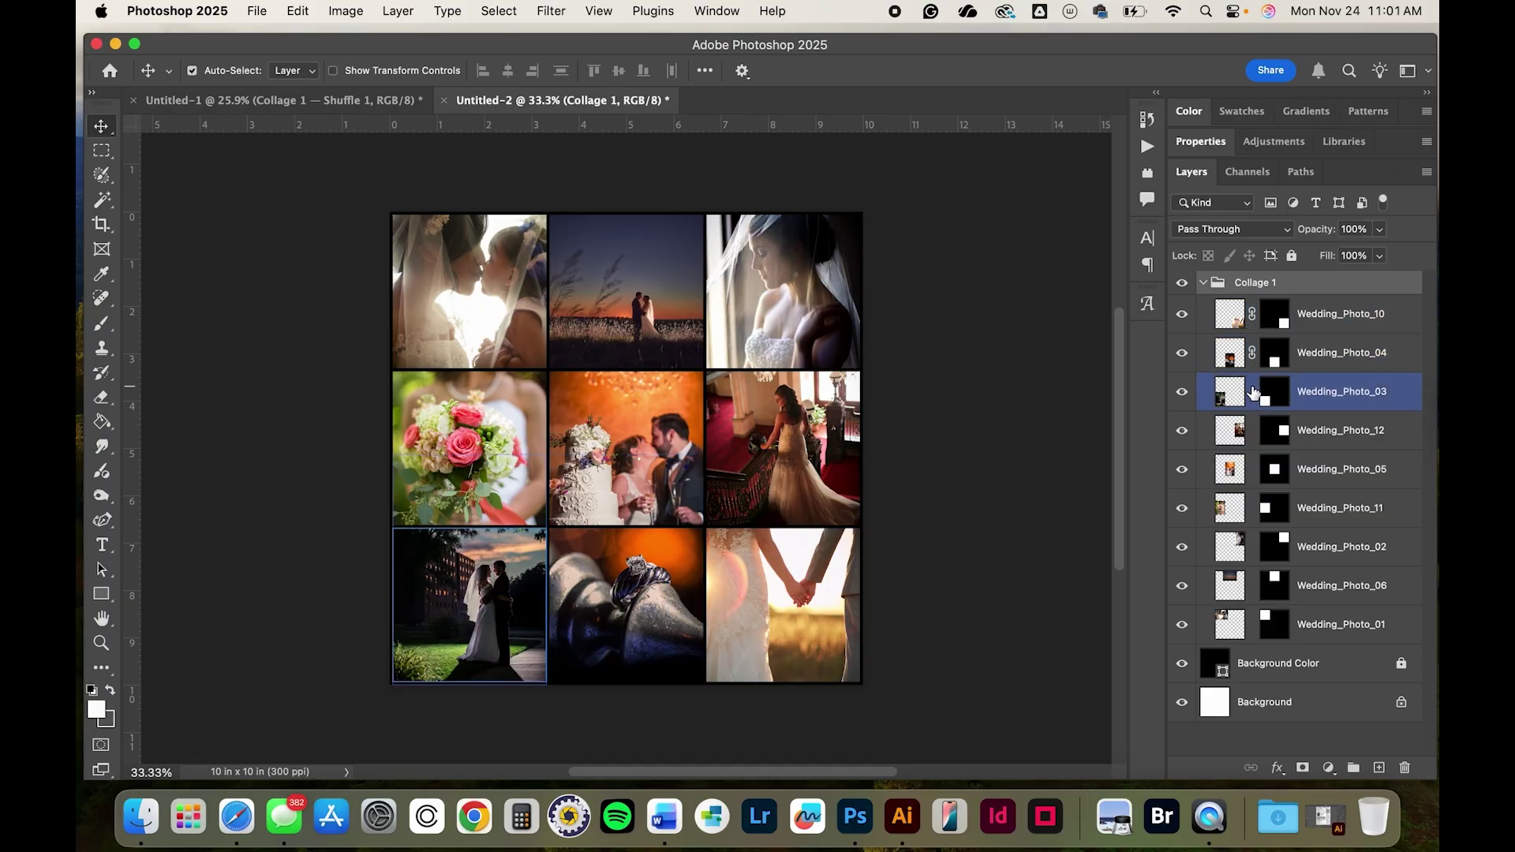
left_click(1254, 430)
left_click(1255, 469)
left_click(1255, 507)
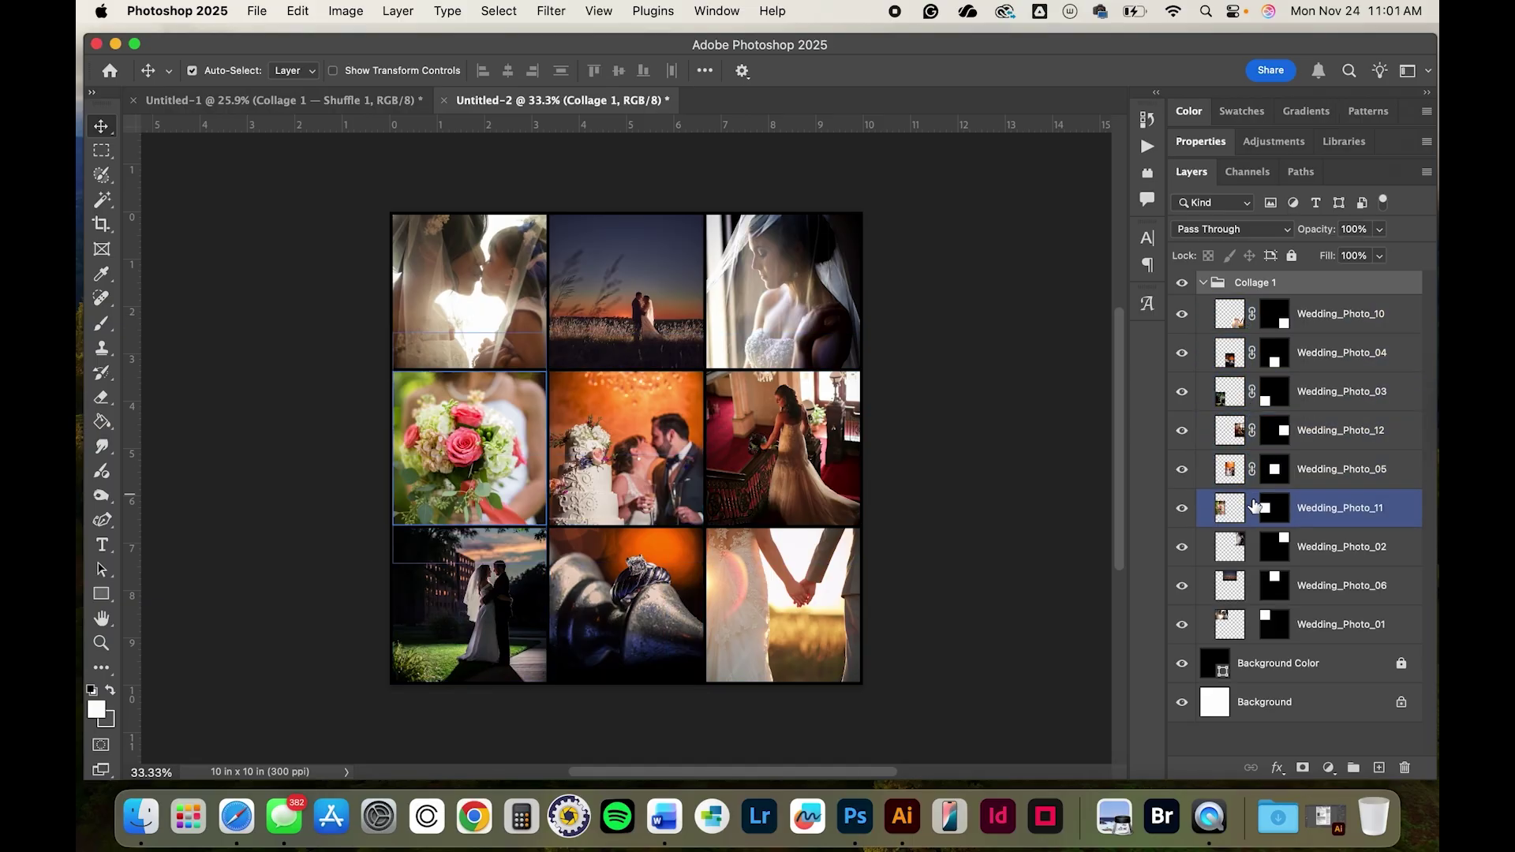
left_click(1255, 547)
left_click(1255, 585)
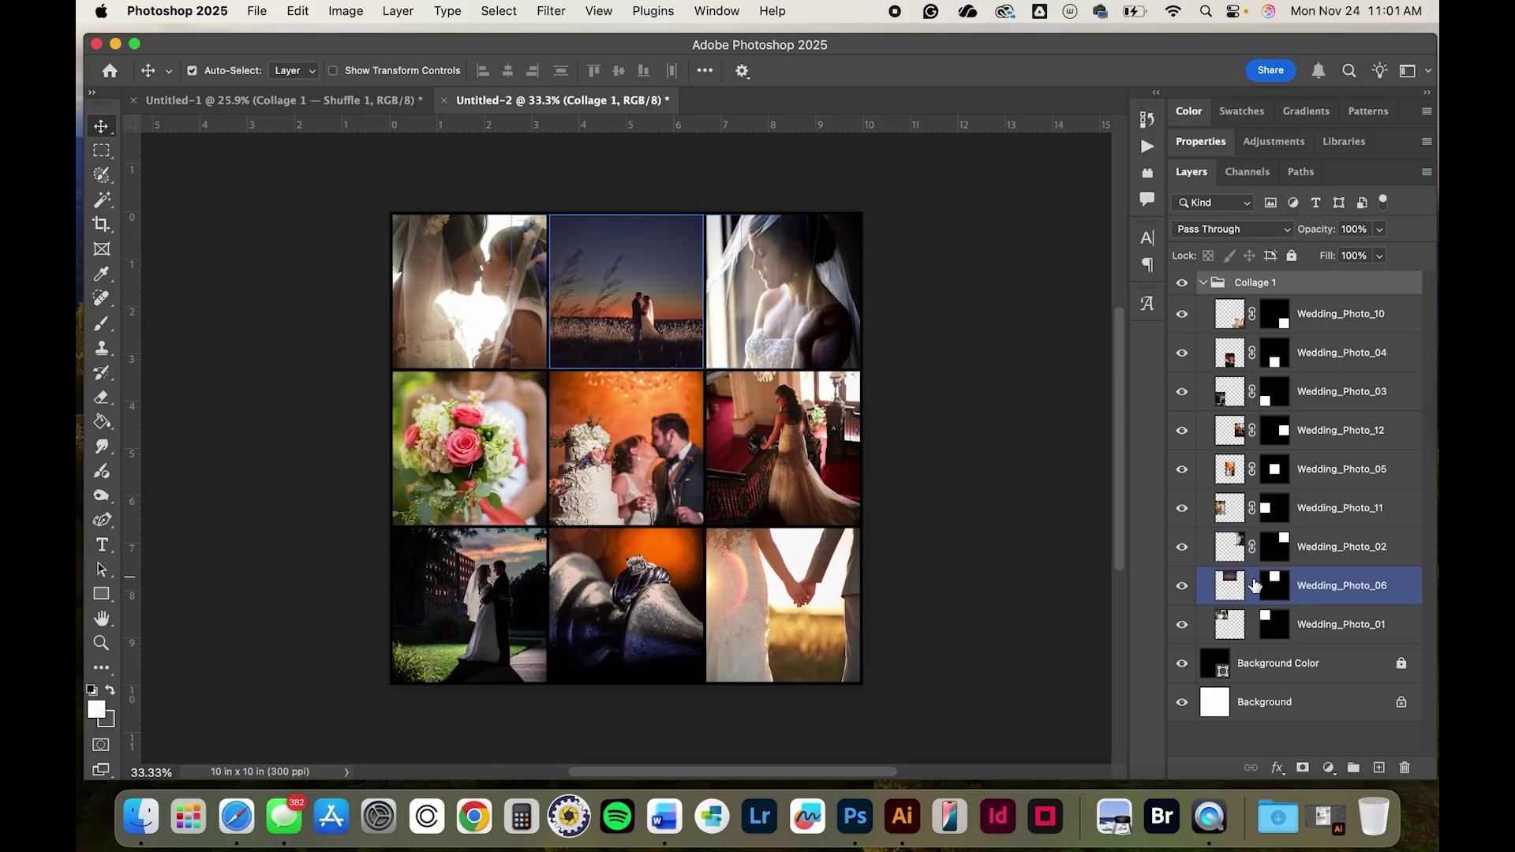
left_click(1203, 282)
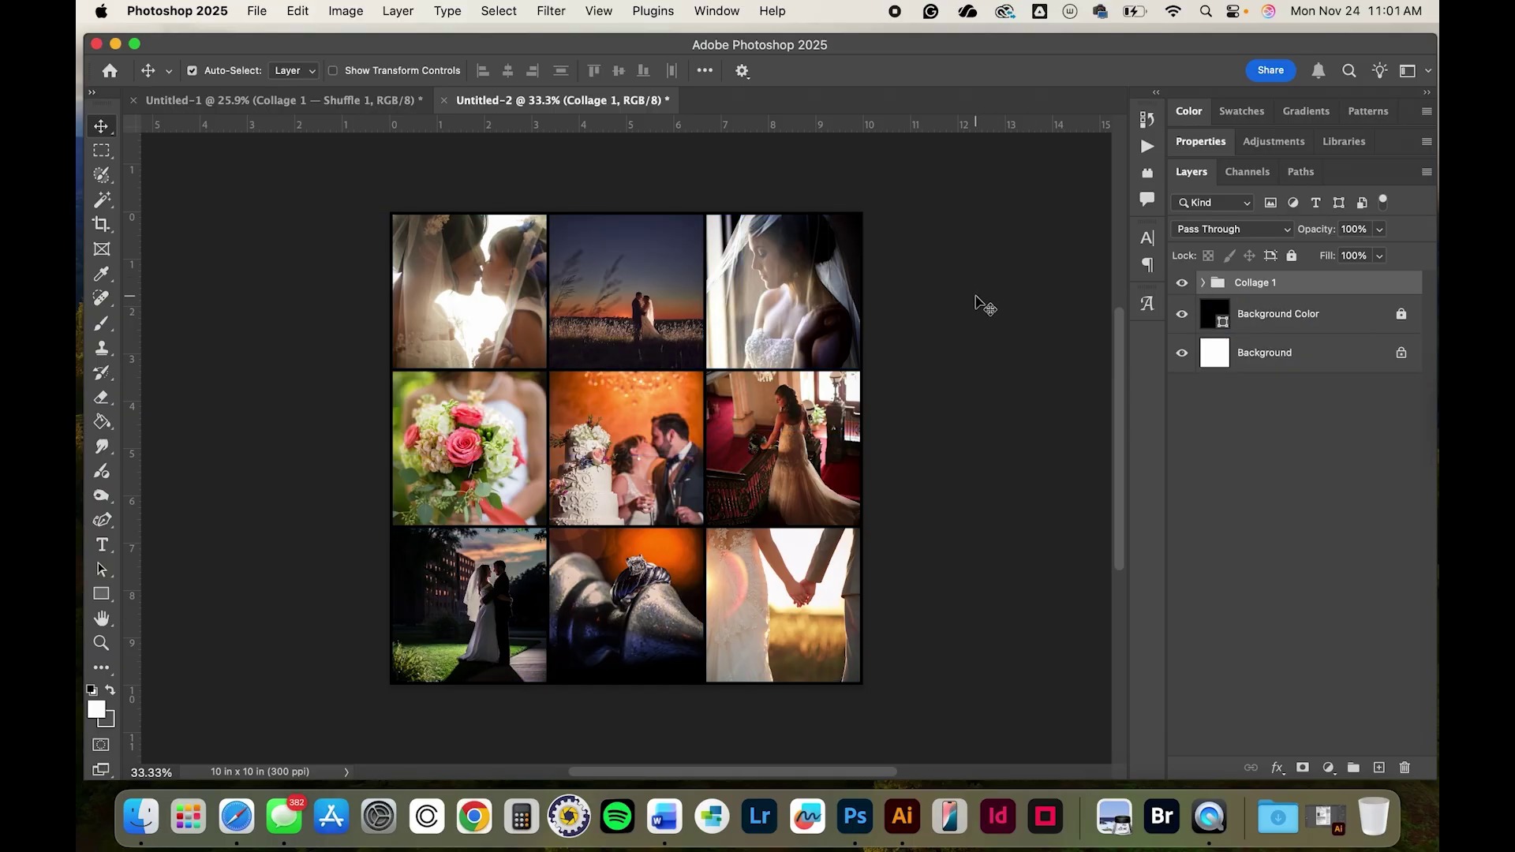
- Scale the Collage 1 group down to about two-thirds of its size and place it near the middle of the black canvas
key("super+t")
left_click_drag(897, 193, 723, 331)
left_click_drag(638, 414, 718, 358)
key("Return")
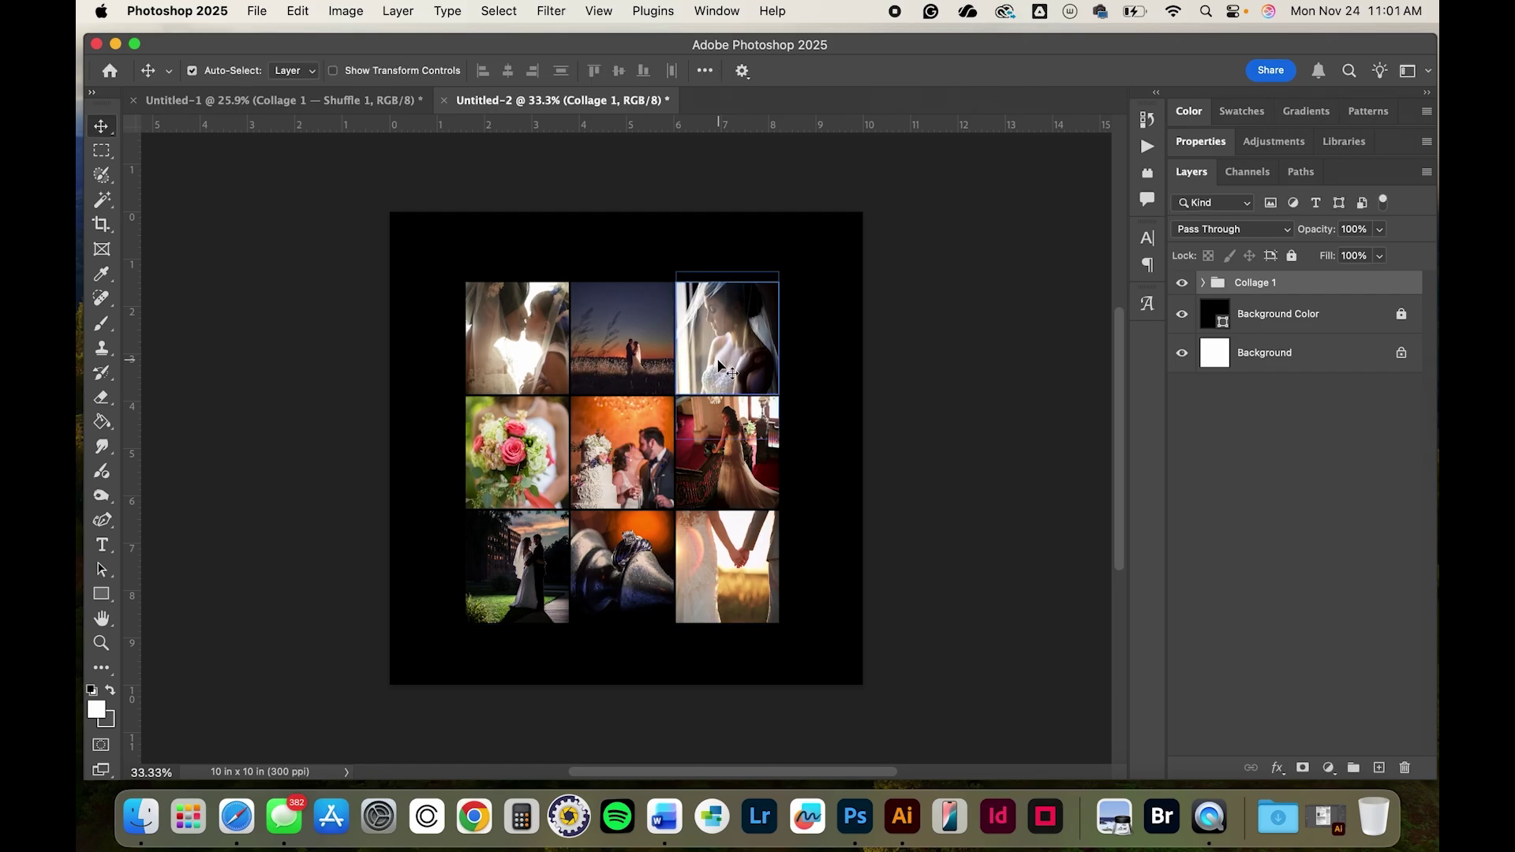
left_click(1203, 283)
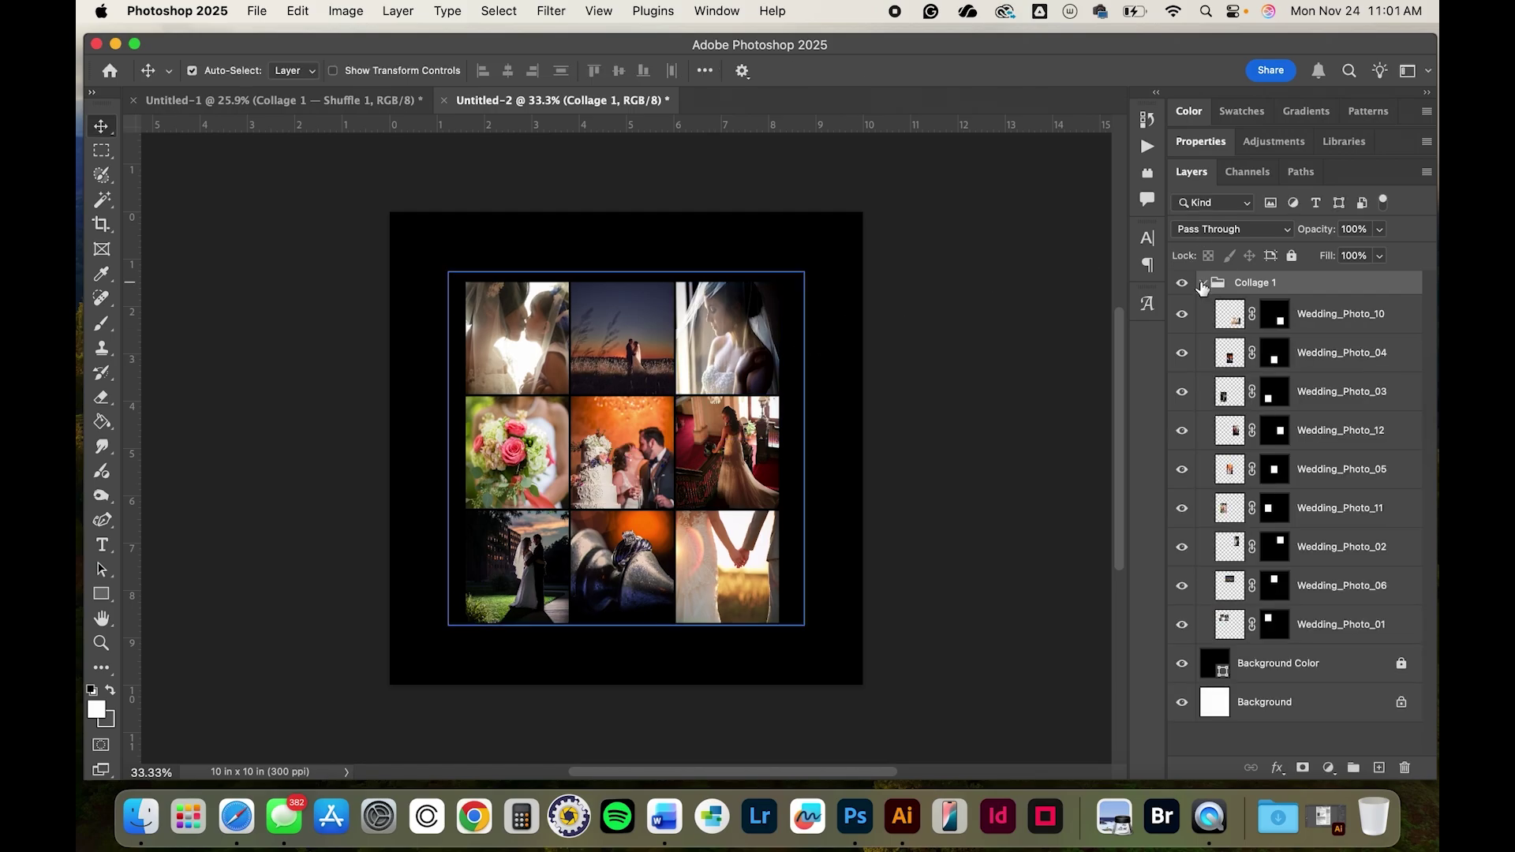
left_click(1232, 320)
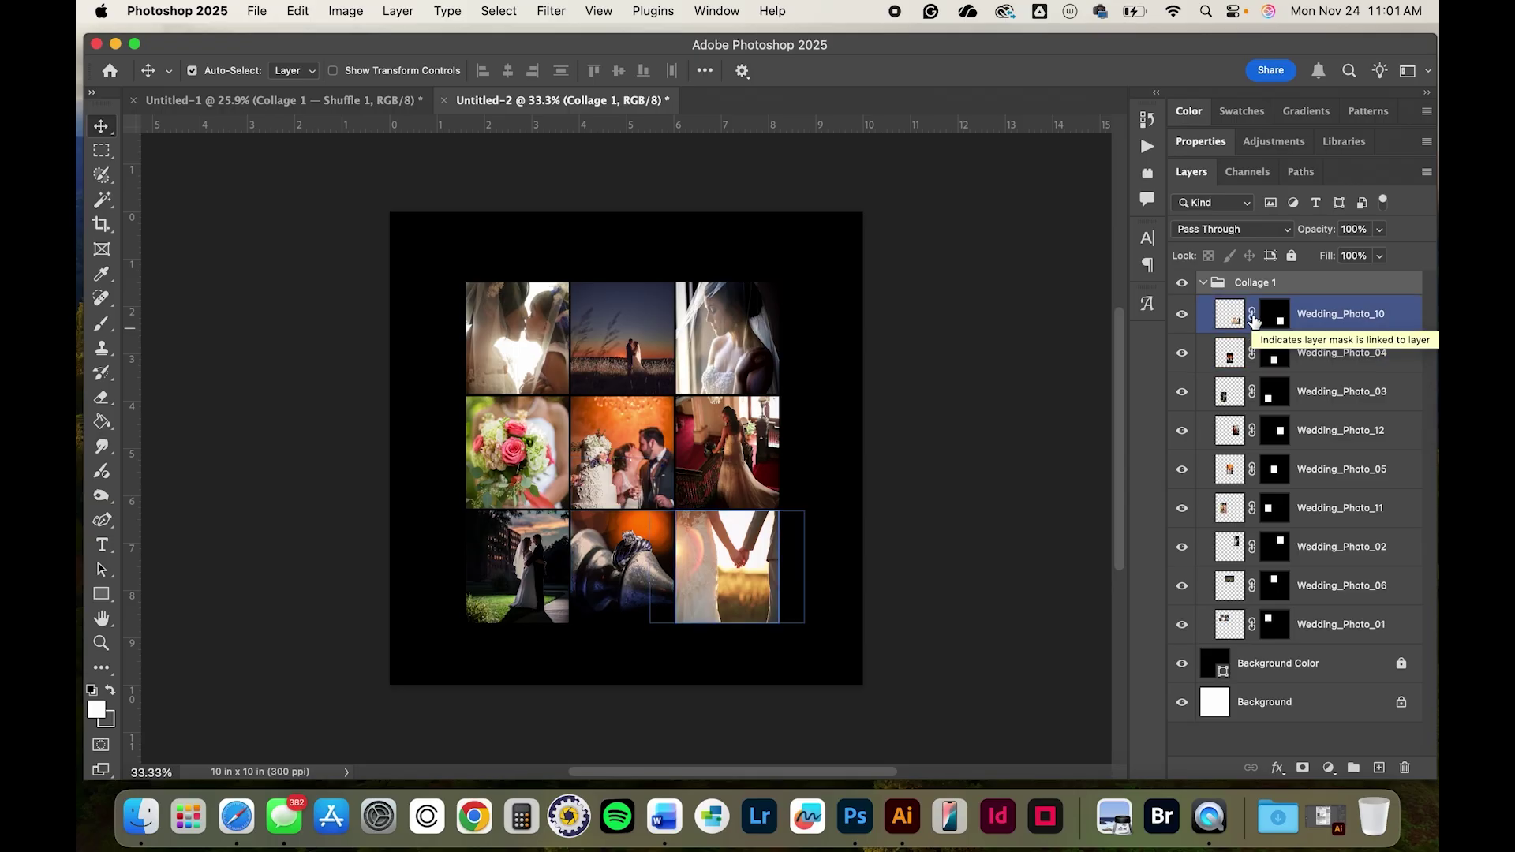
left_click(645, 220)
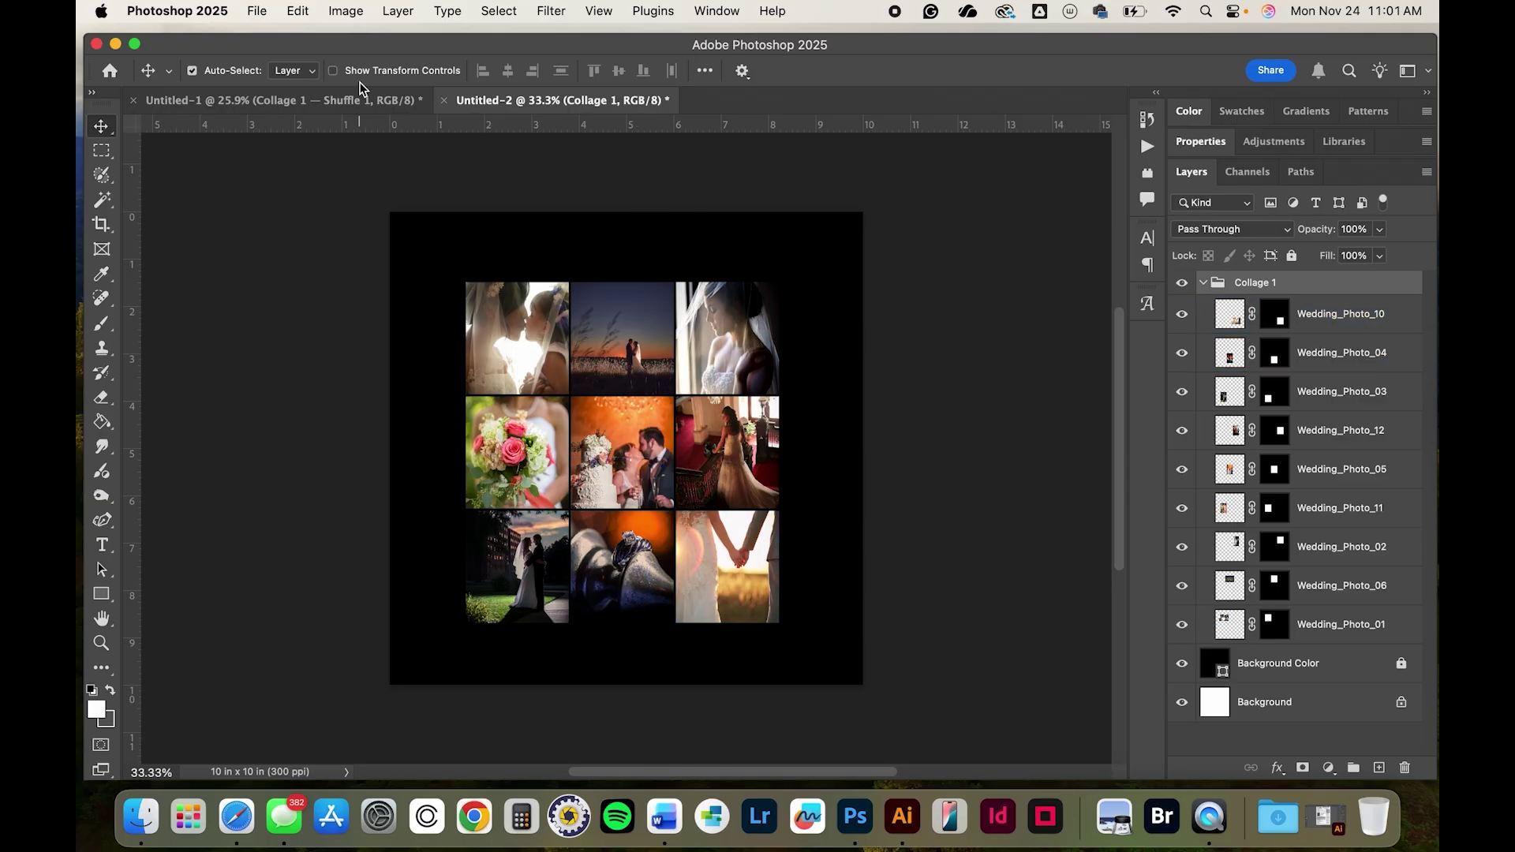
left_click(258, 11)
mouse_move(298, 11)
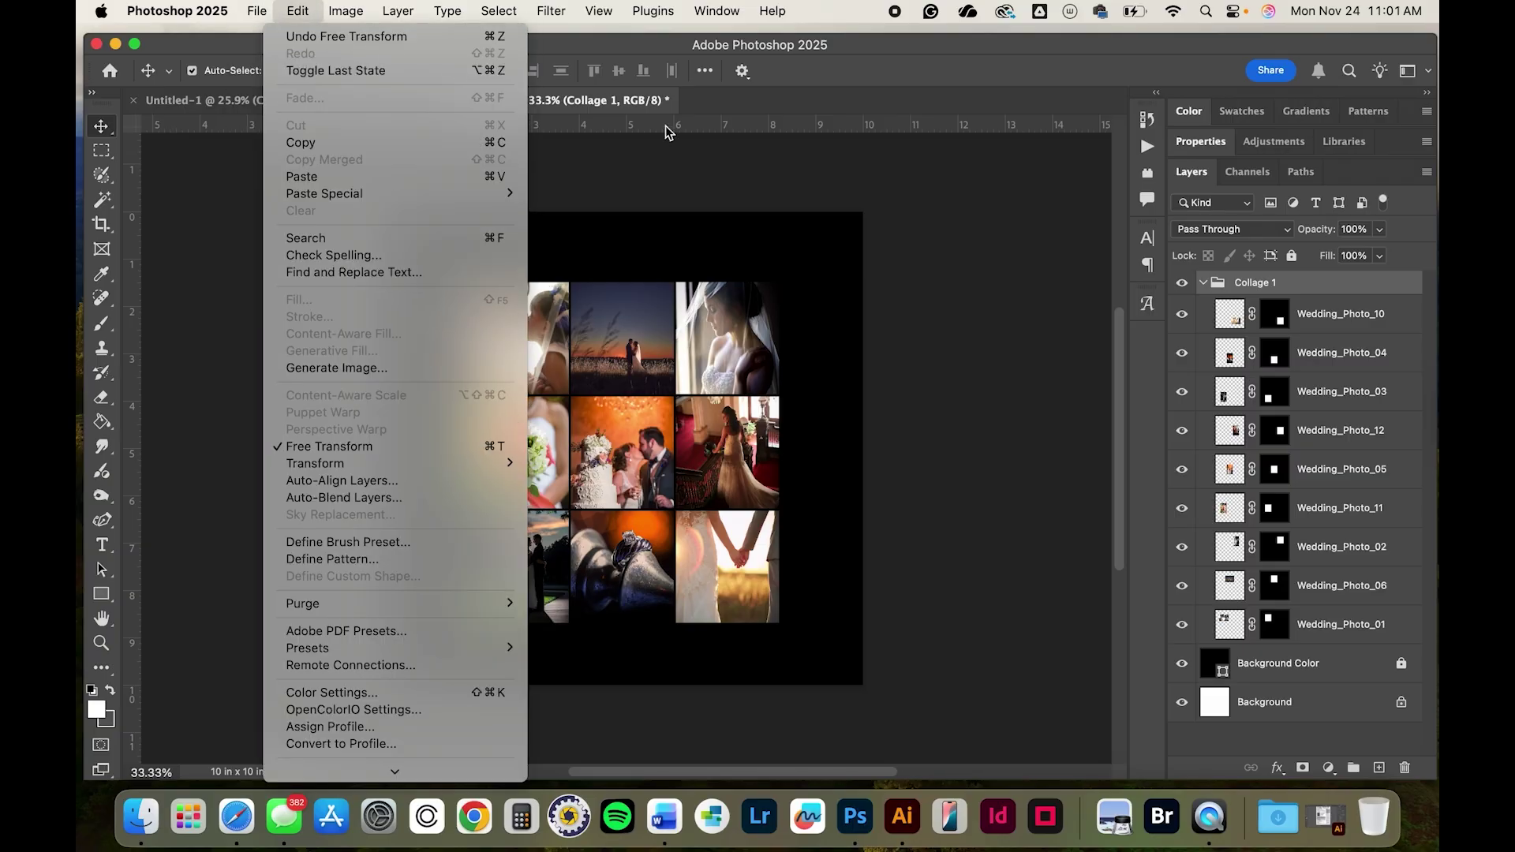
left_click(997, 226)
- Collapse and hide the Collage 1 group
left_click(1196, 283)
left_click(1203, 282)
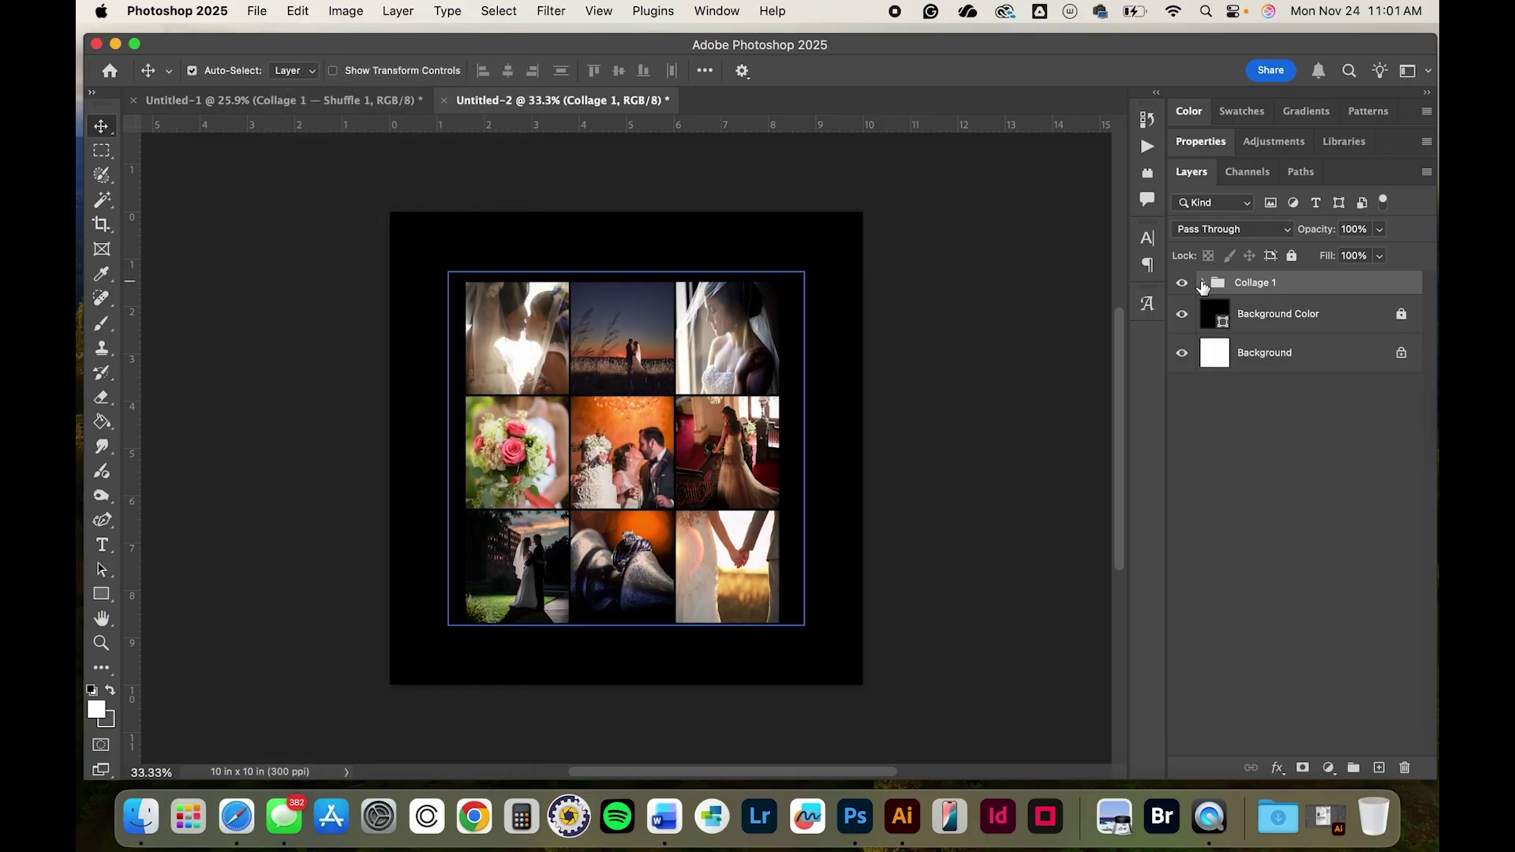
left_click(1183, 283)
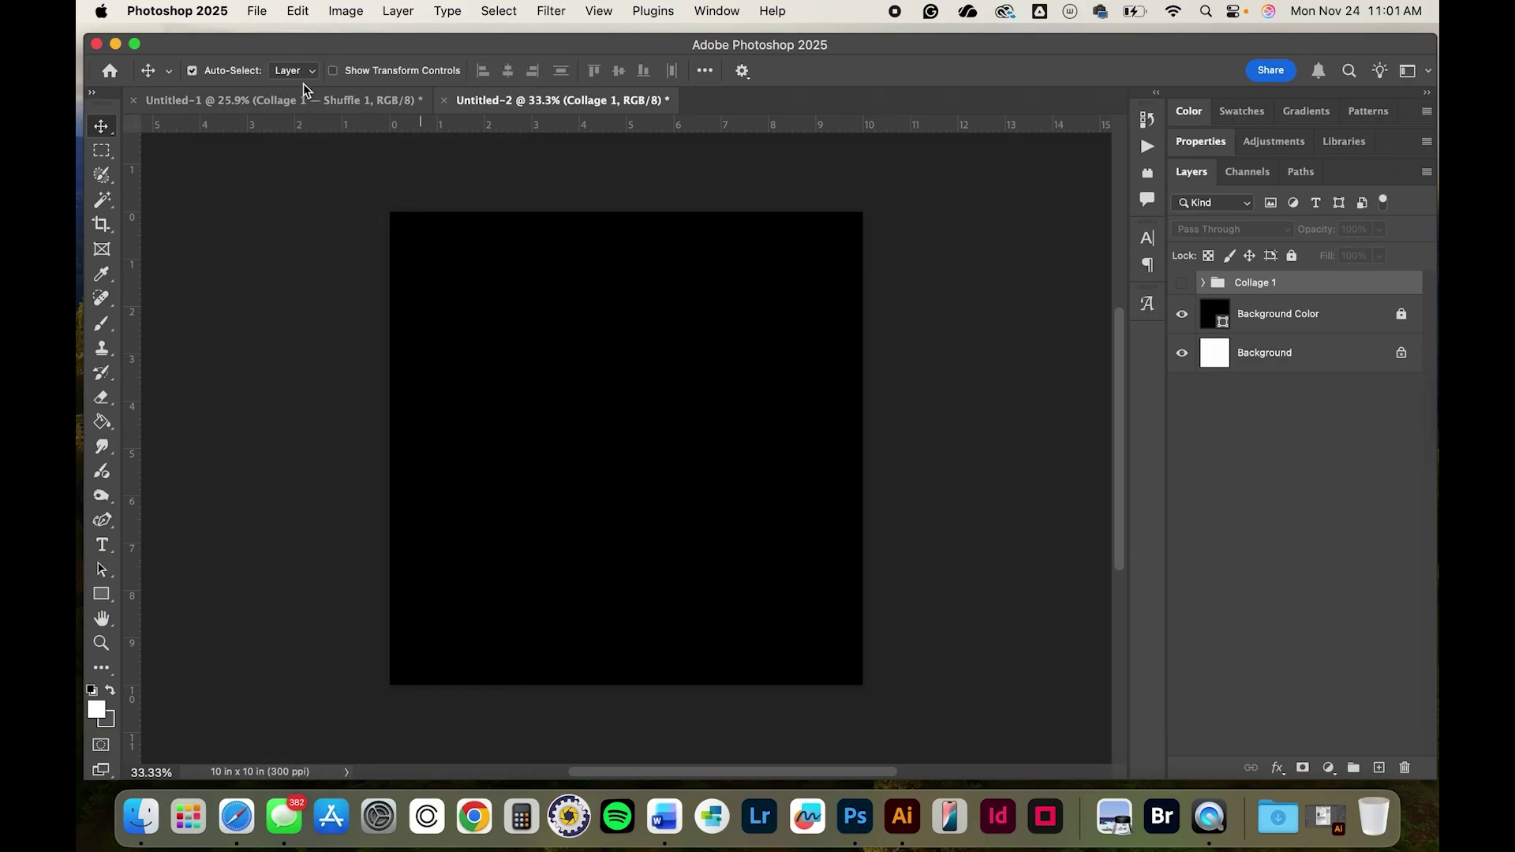
- Launch the Smart Collage Builder script again with Individual Files as the image source
left_click(258, 11)
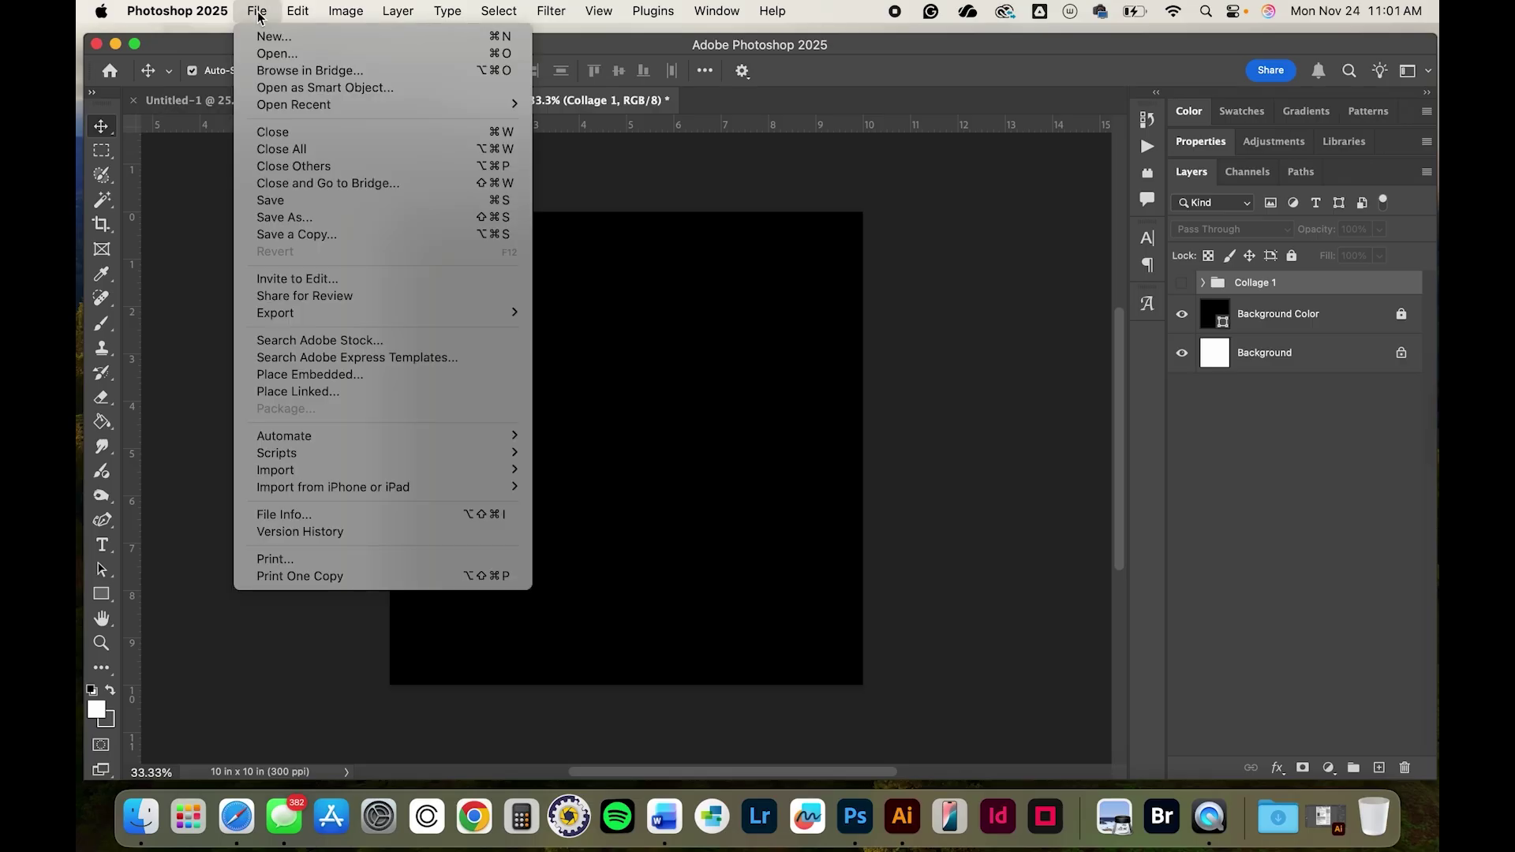
mouse_move(297, 460)
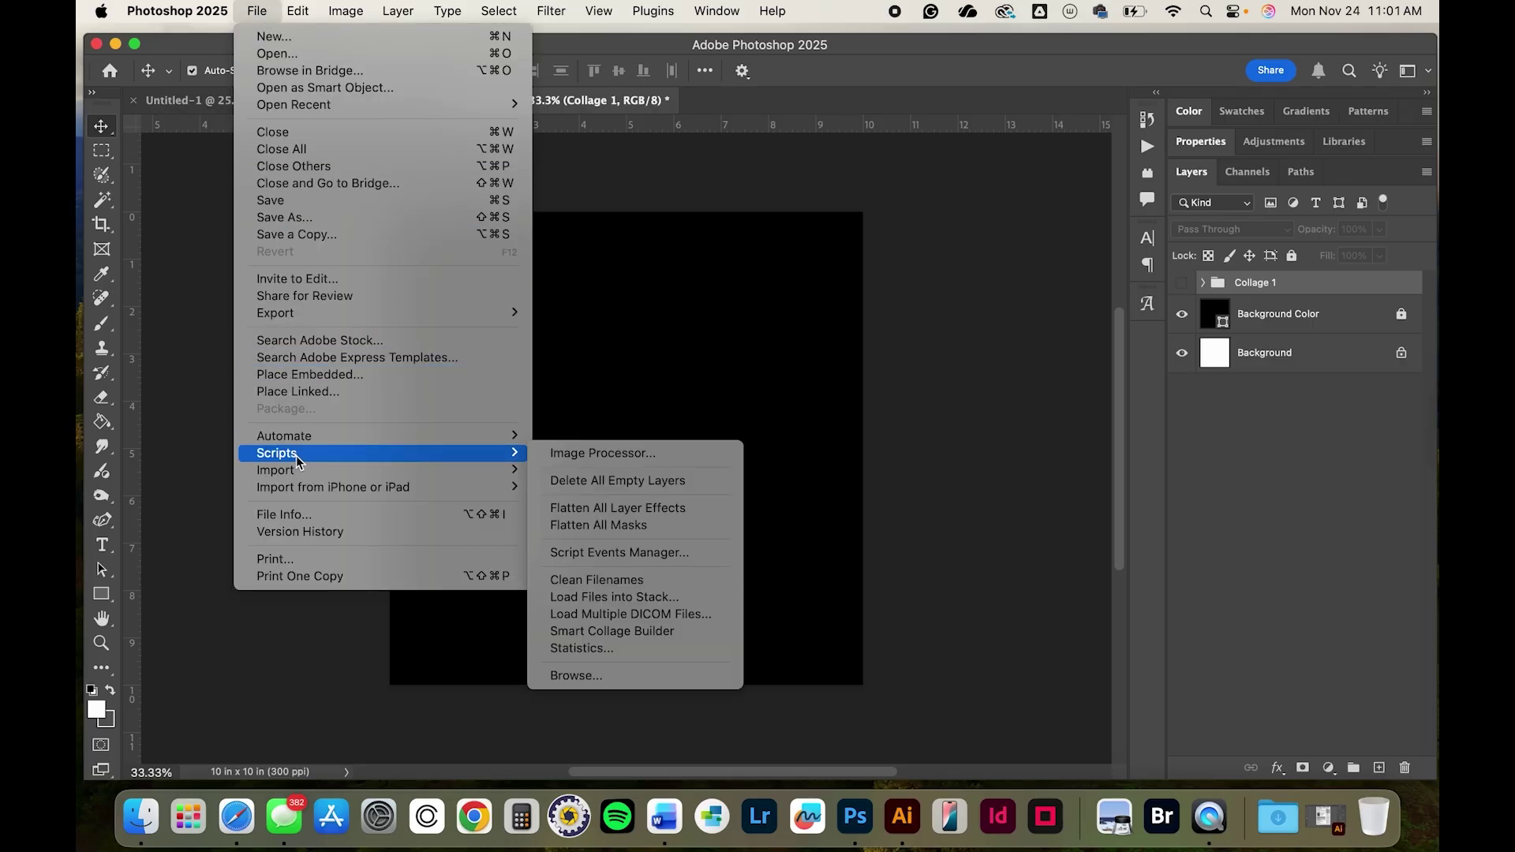
left_click(603, 631)
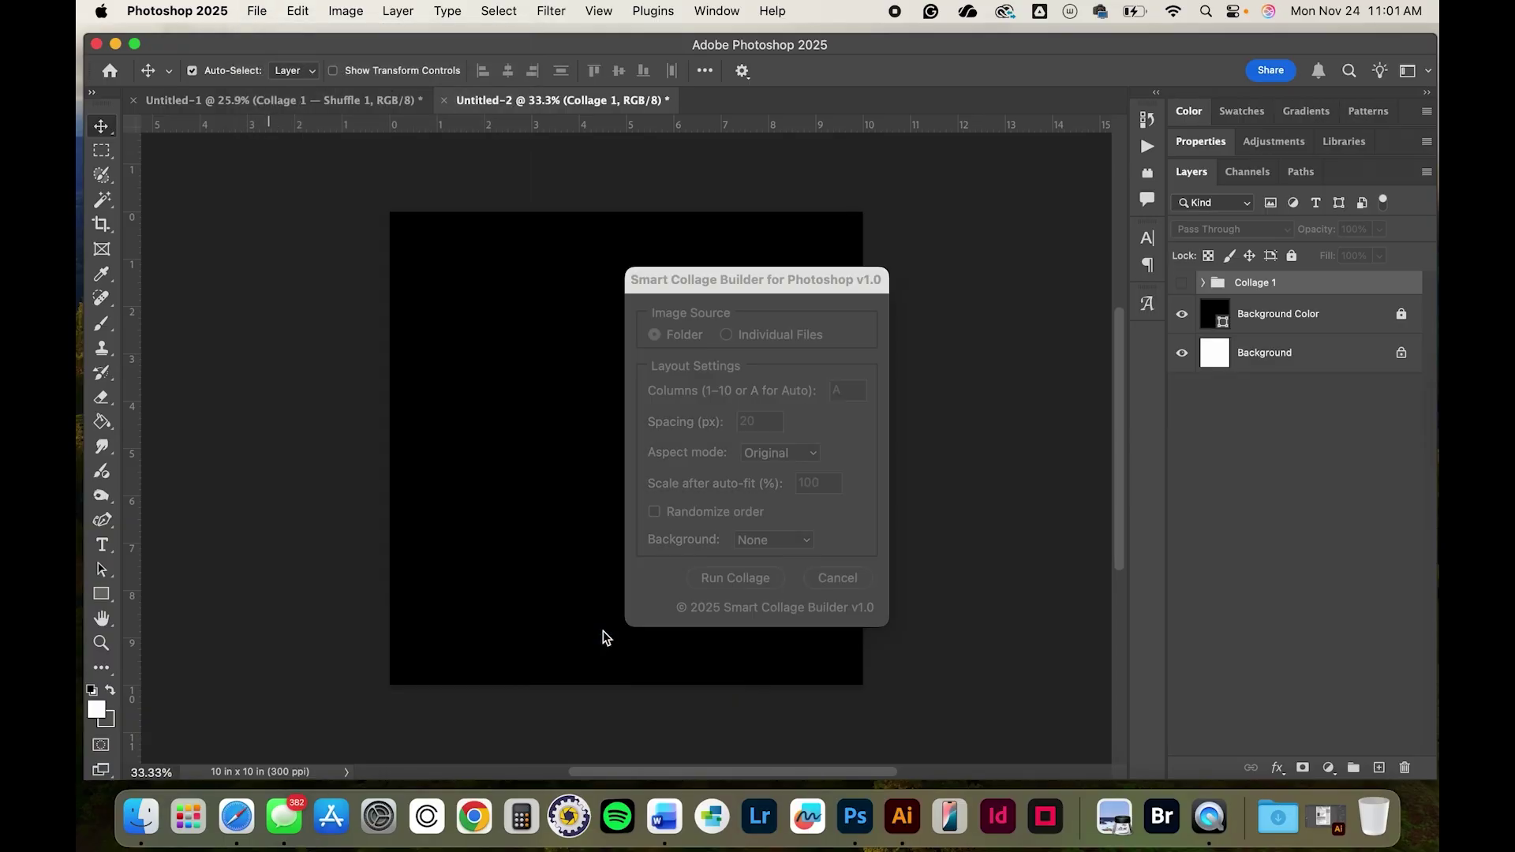
left_click(726, 336)
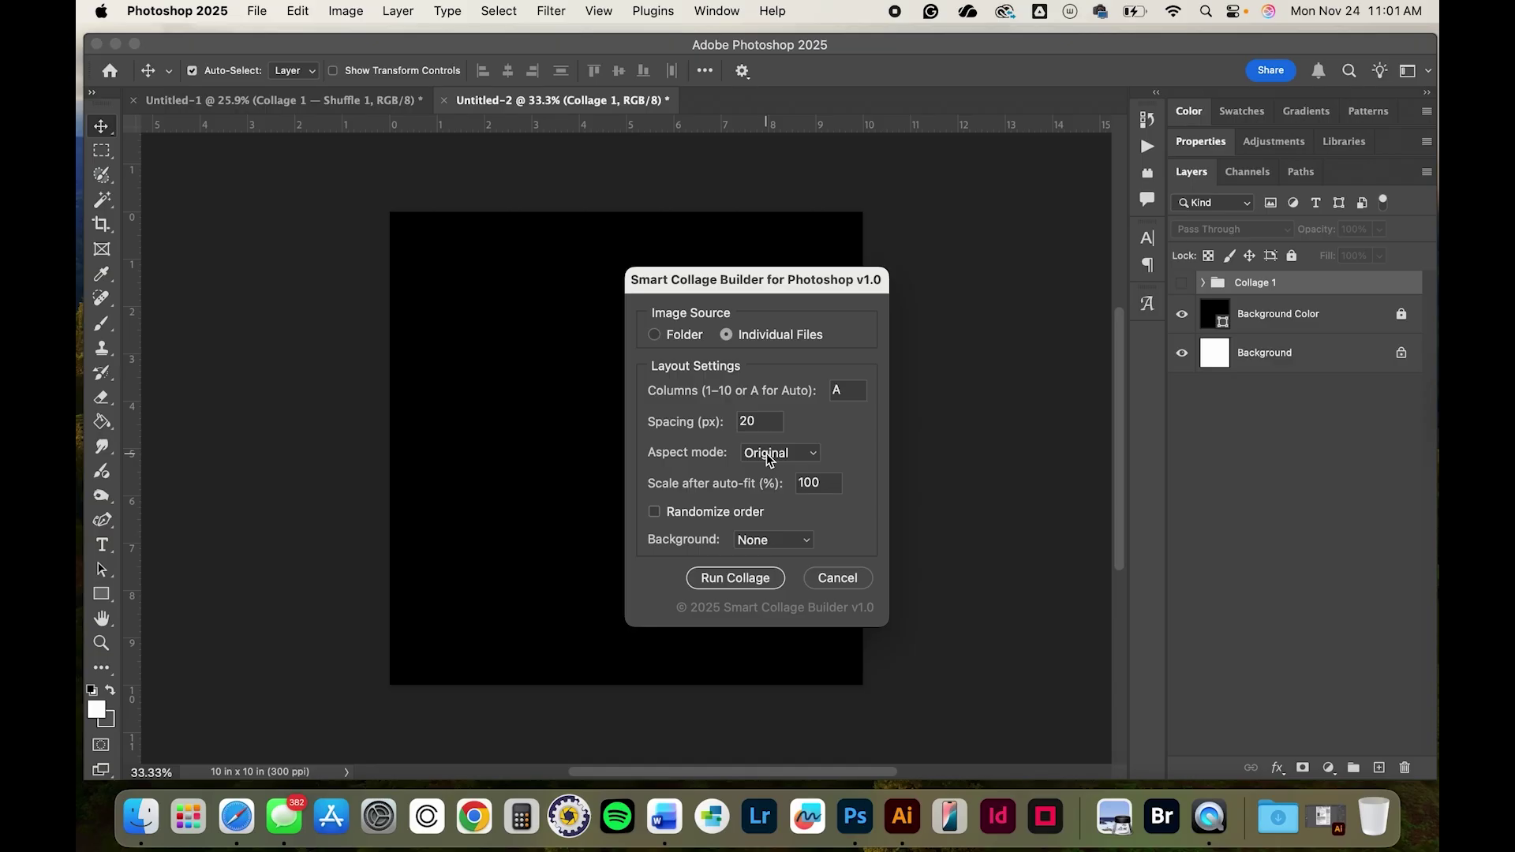
- Run the collage with ten photos from the Desktop's Wedding 2 folder, numbers 01 to 06, 08 and 10 to 12, and acknowledge the filename warning
left_click(730, 582)
left_click(796, 120)
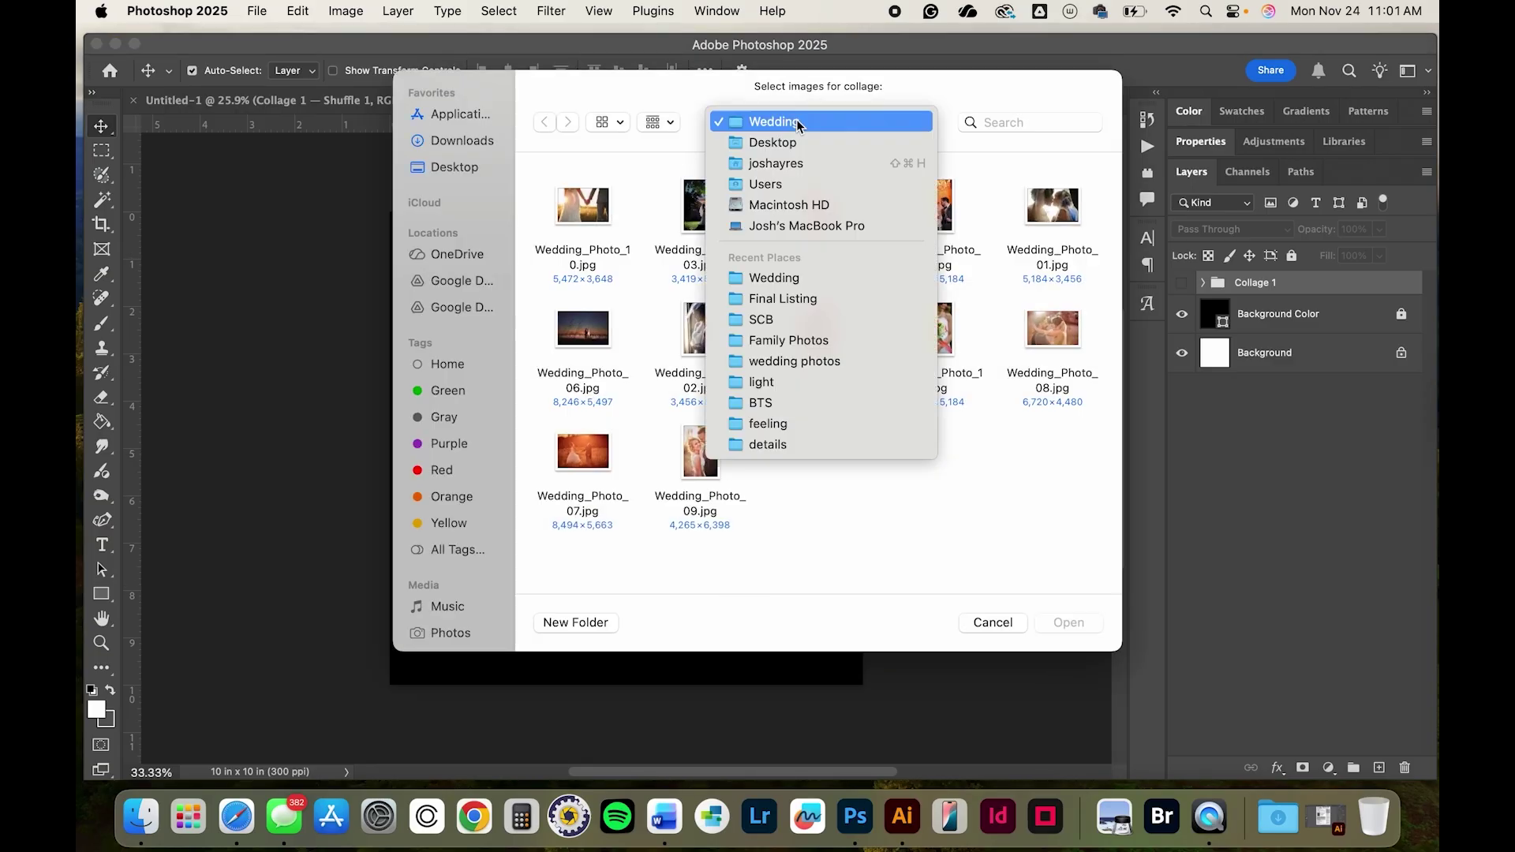
left_click(795, 140)
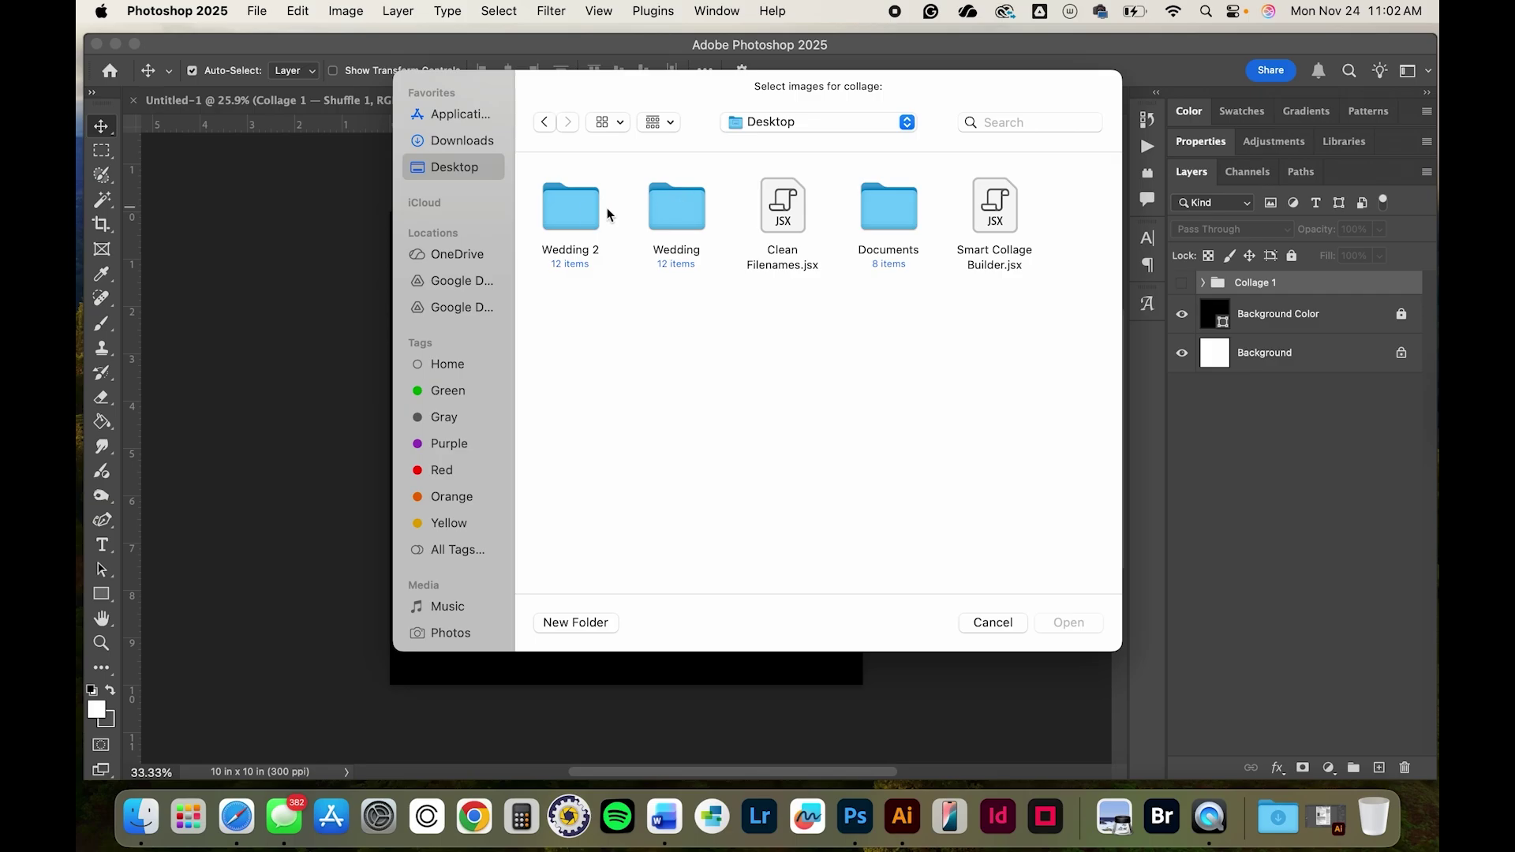
double_click(580, 210)
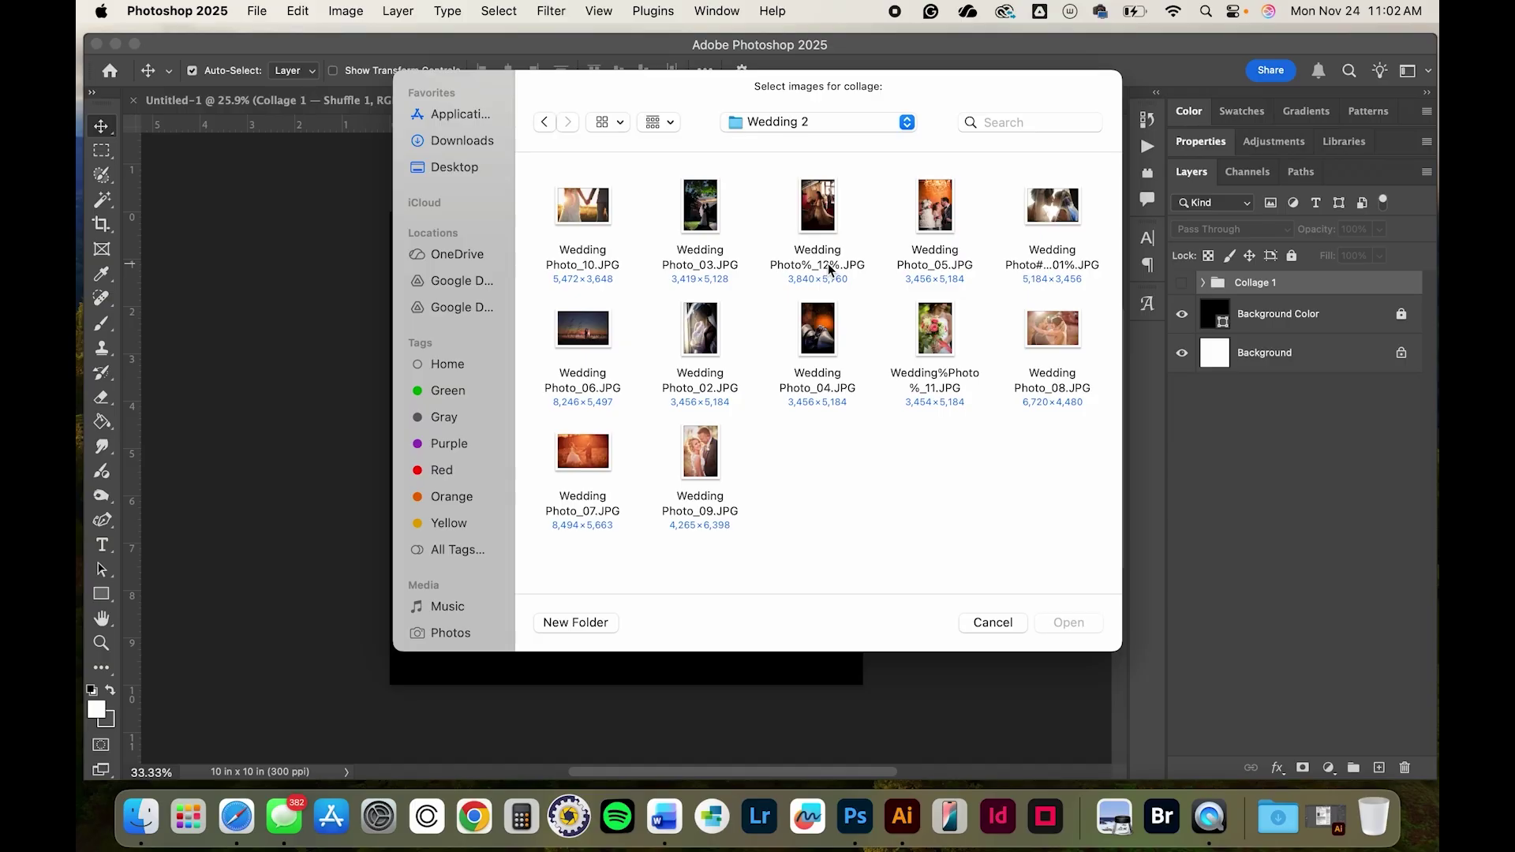
left_click_drag(543, 174, 1070, 377)
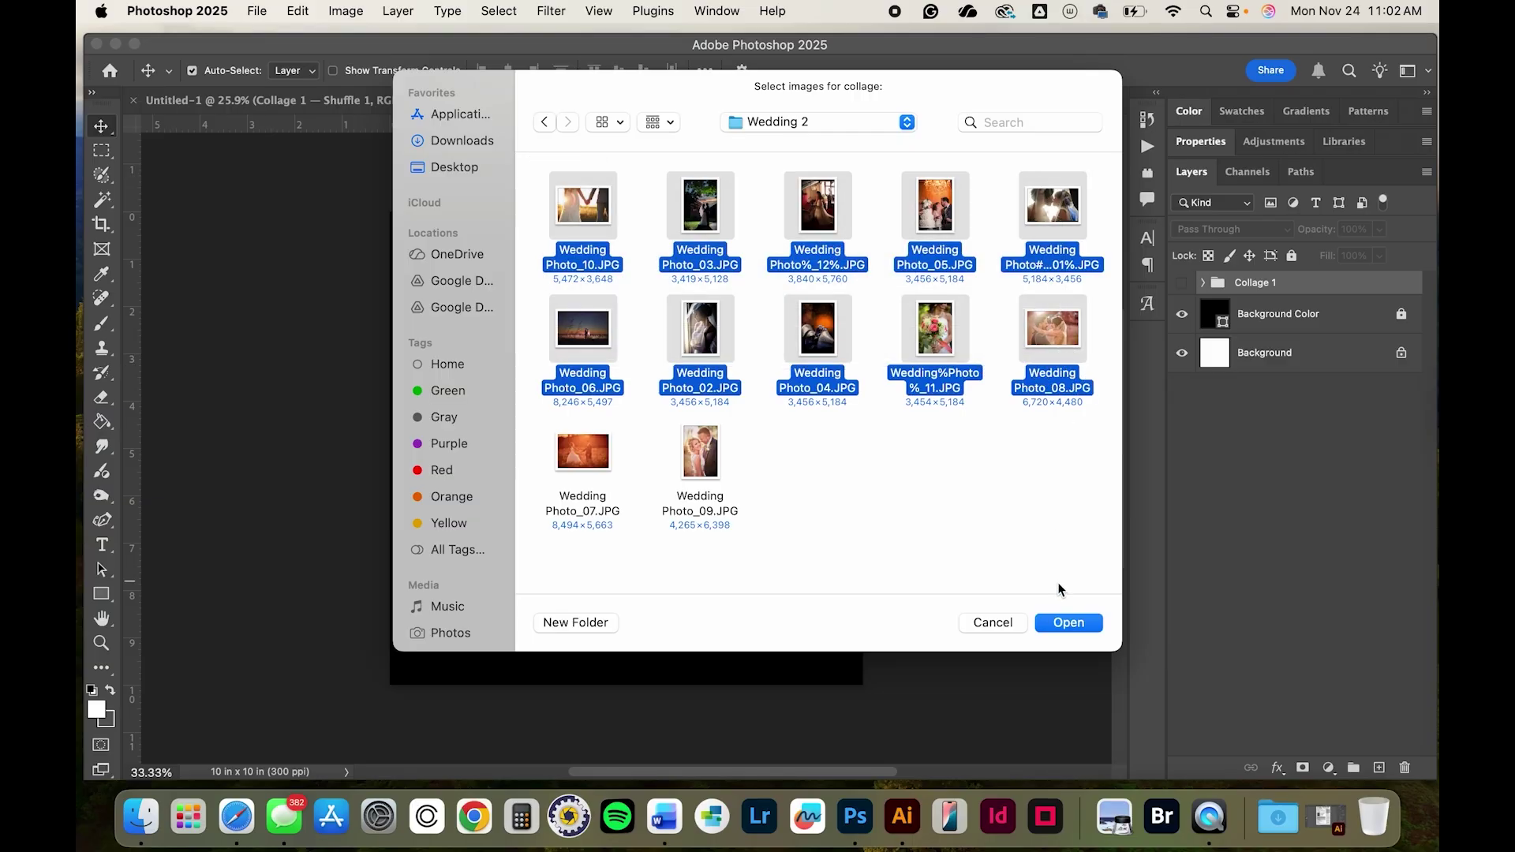
left_click(1067, 624)
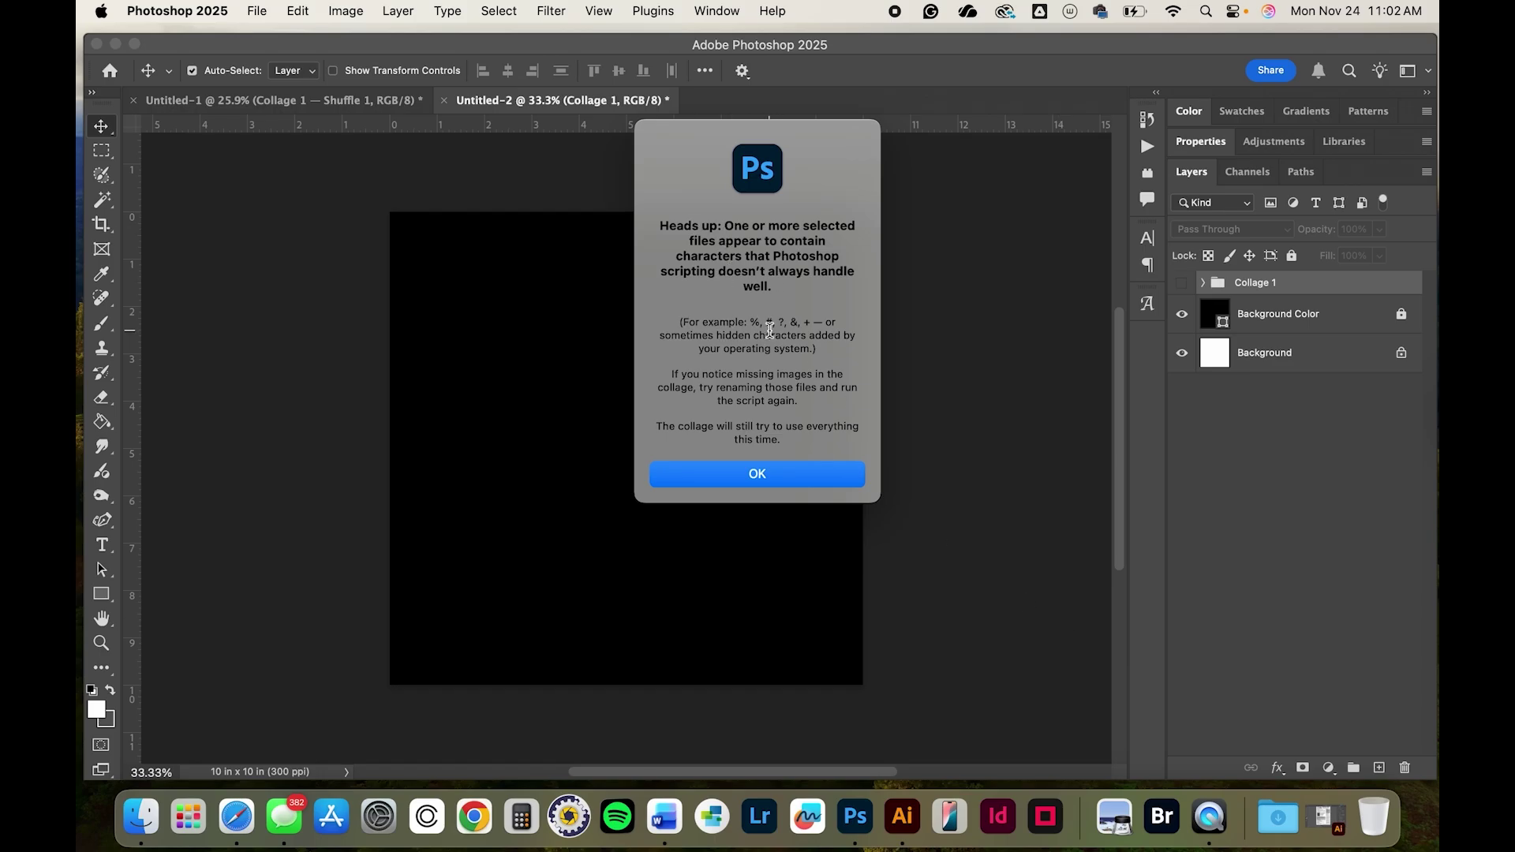
left_click(771, 475)
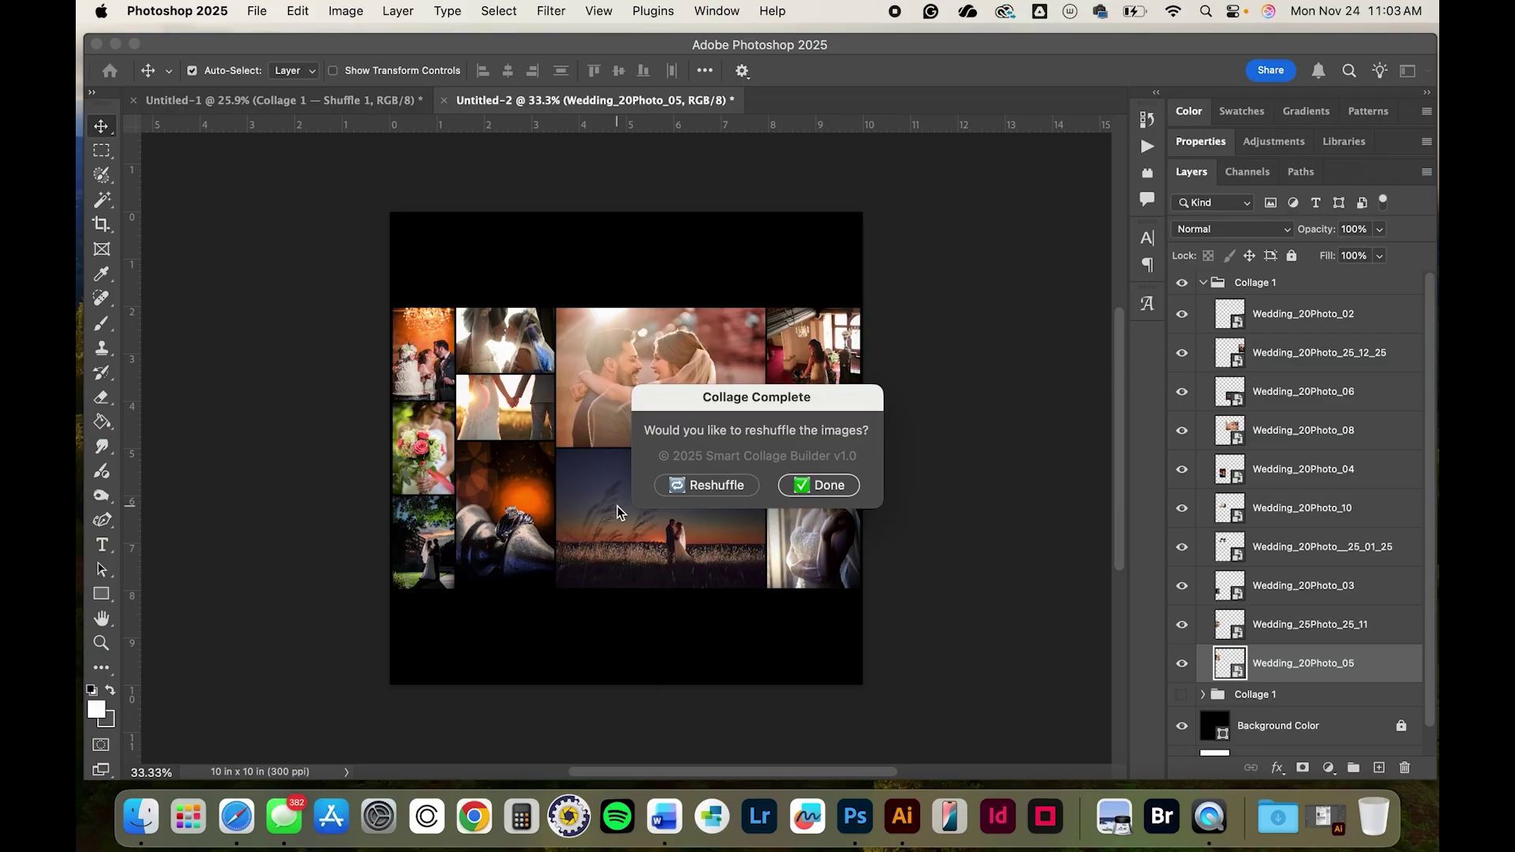
- Accept the new collage without reshuffling, and collapse and hide its layer group
left_click(799, 487)
left_click(1203, 282)
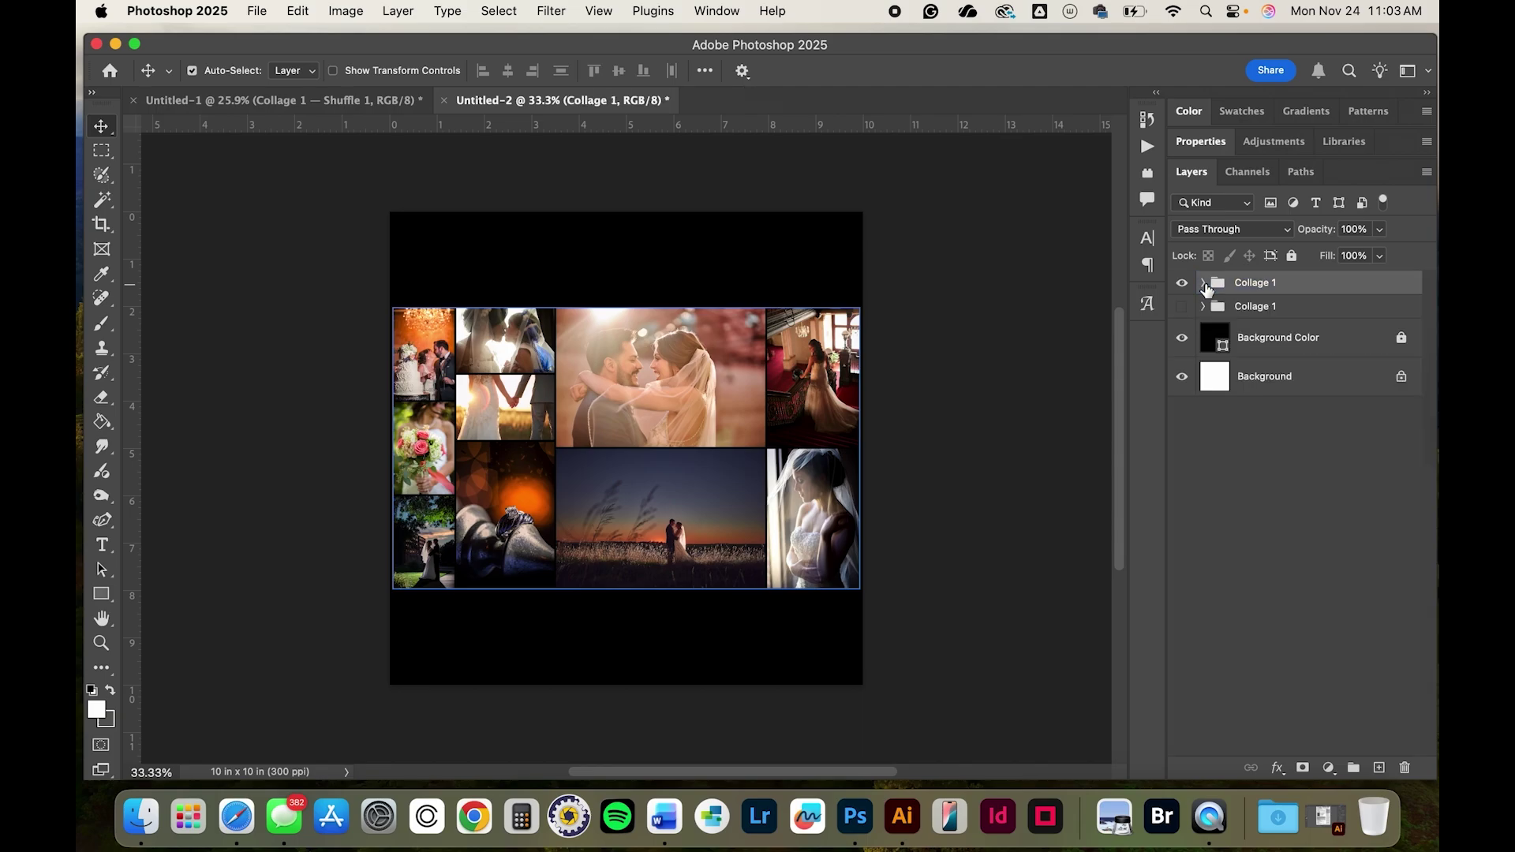
left_click(1181, 283)
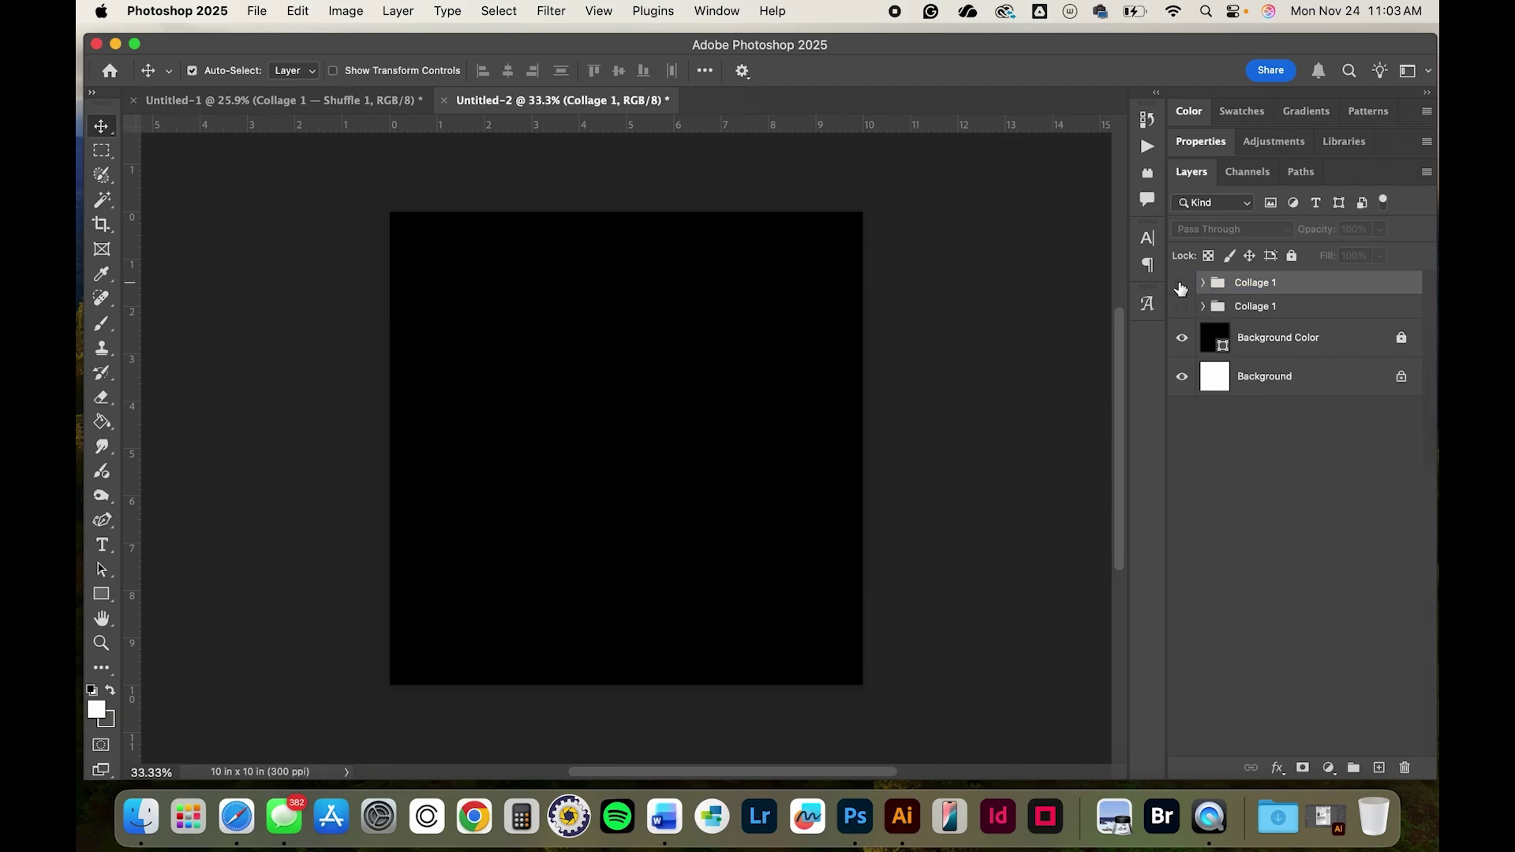
- Launch the Clean Filenames script and choose the Desktop's Wedding 2 folder as the folder to clean
left_click(259, 12)
mouse_move(271, 454)
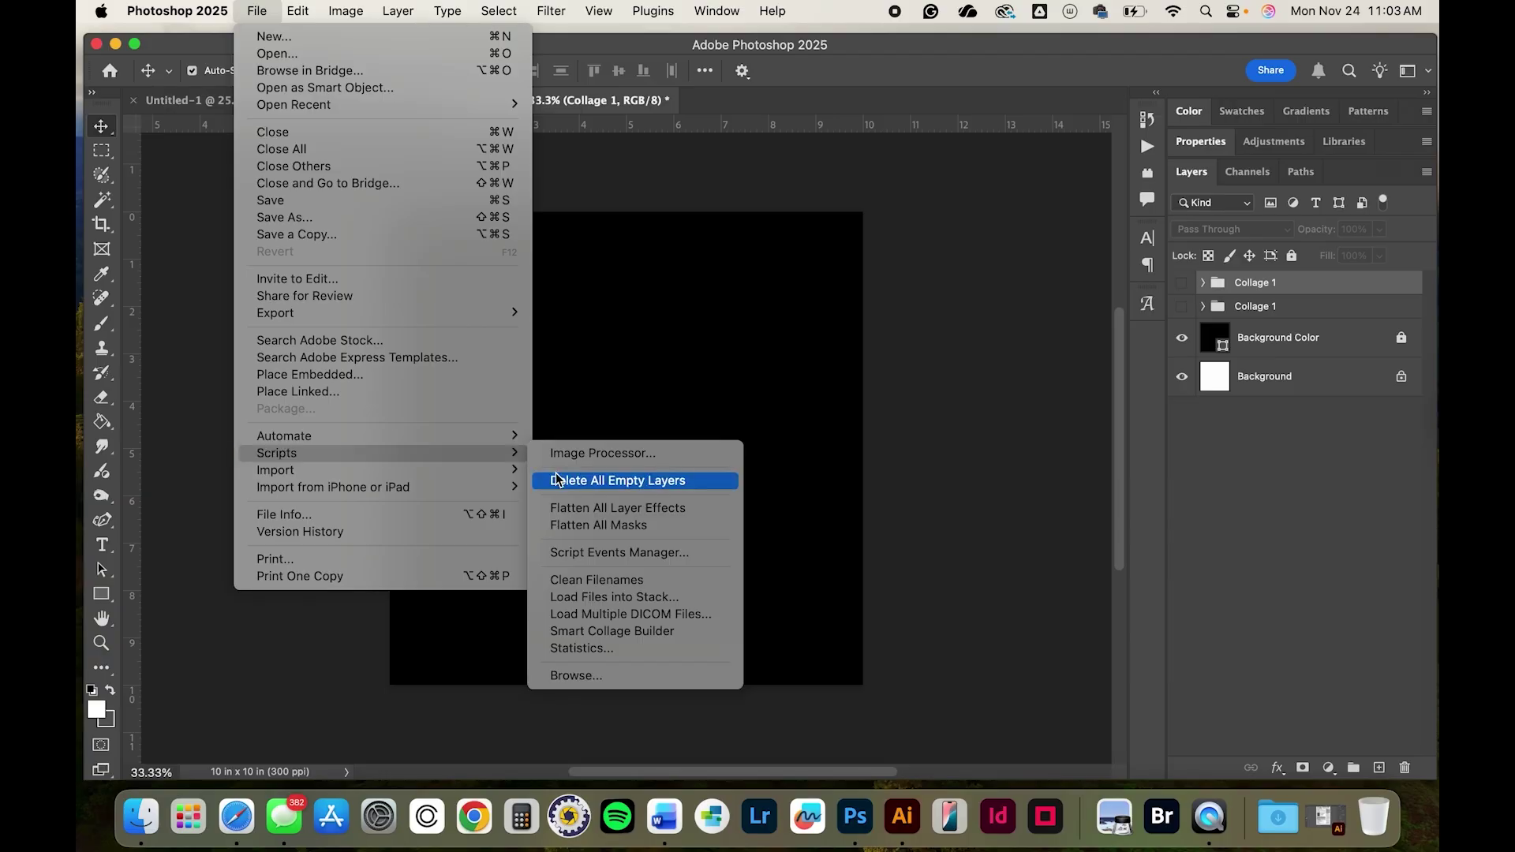
left_click(601, 584)
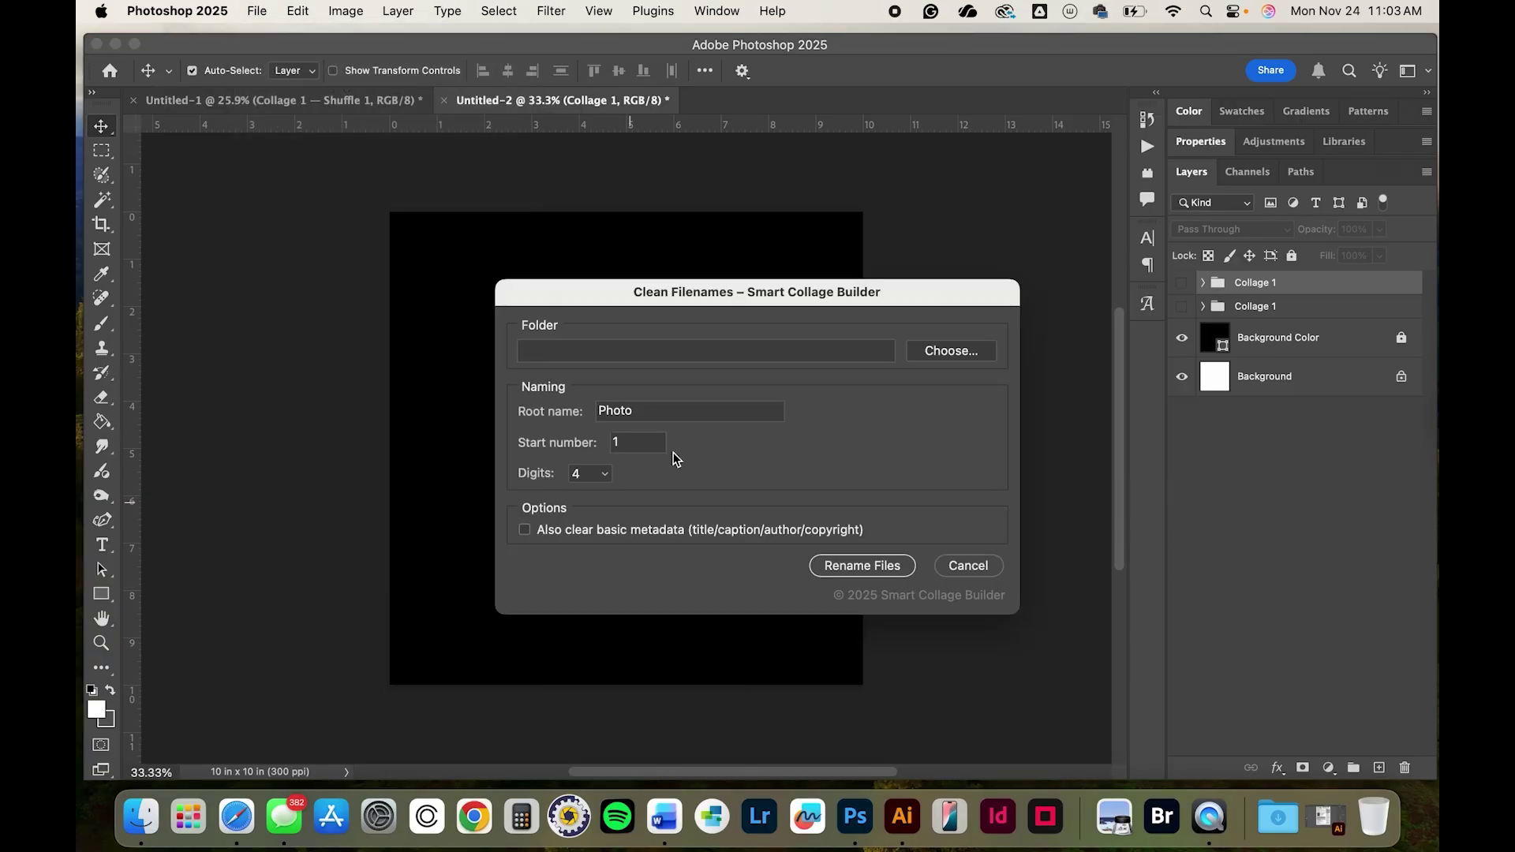
left_click(933, 352)
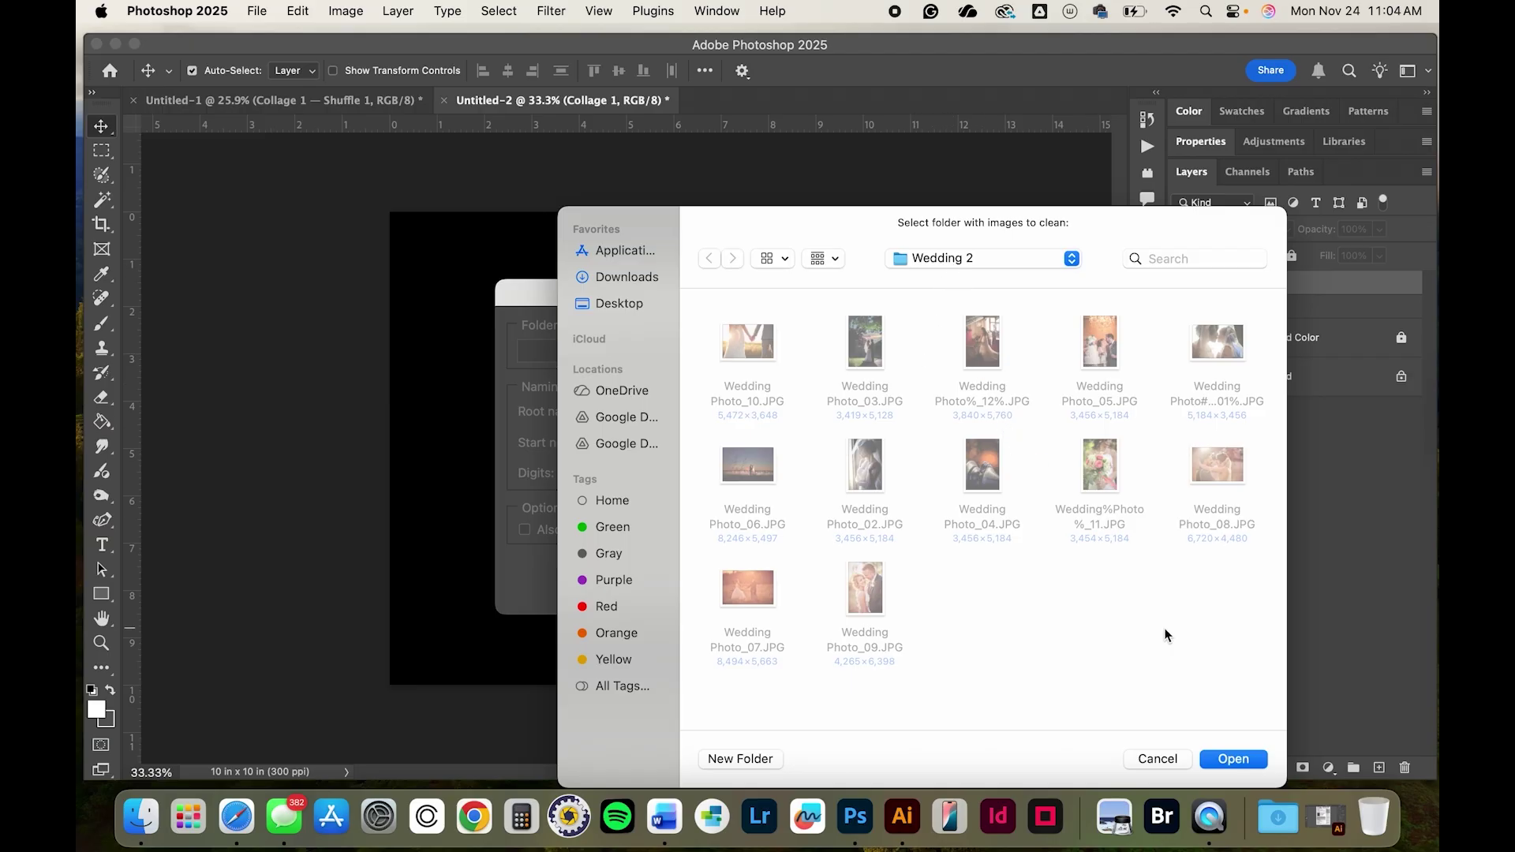
left_click(1222, 759)
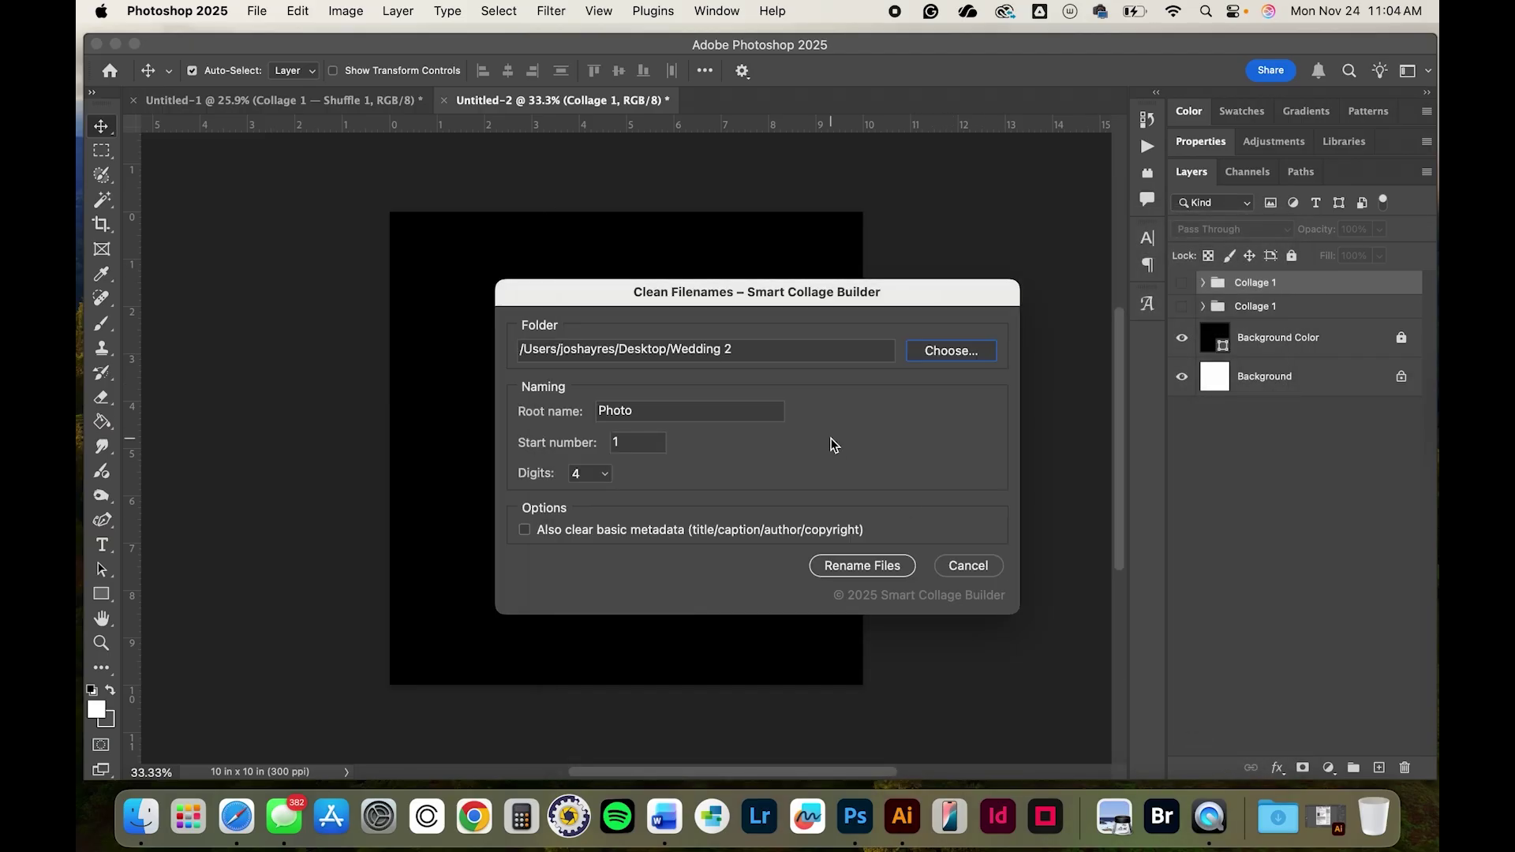
- Set the root name to "Wedding Photos_" and the number of digits to 2 for the cleaned file names
double_click(653, 411)
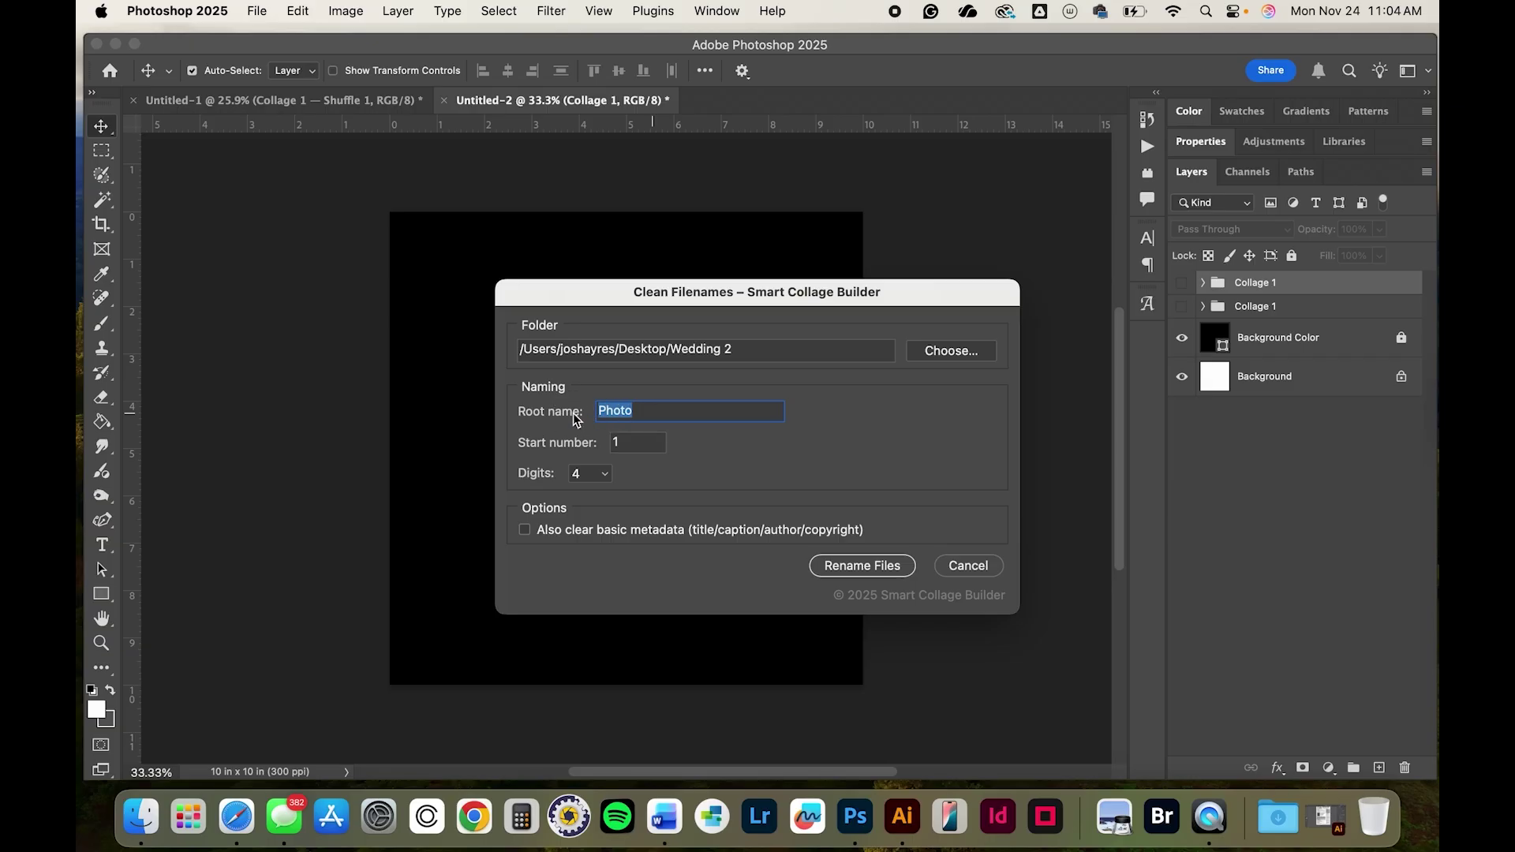
type("Wedding")
key("BackSpace")
key("BackSpace")
key("BackSpace")
type("ing Photo")
key("BackSpace")
key("BackSpace")
key("BackSpace")
key("BackSpace")
type("hotos_")
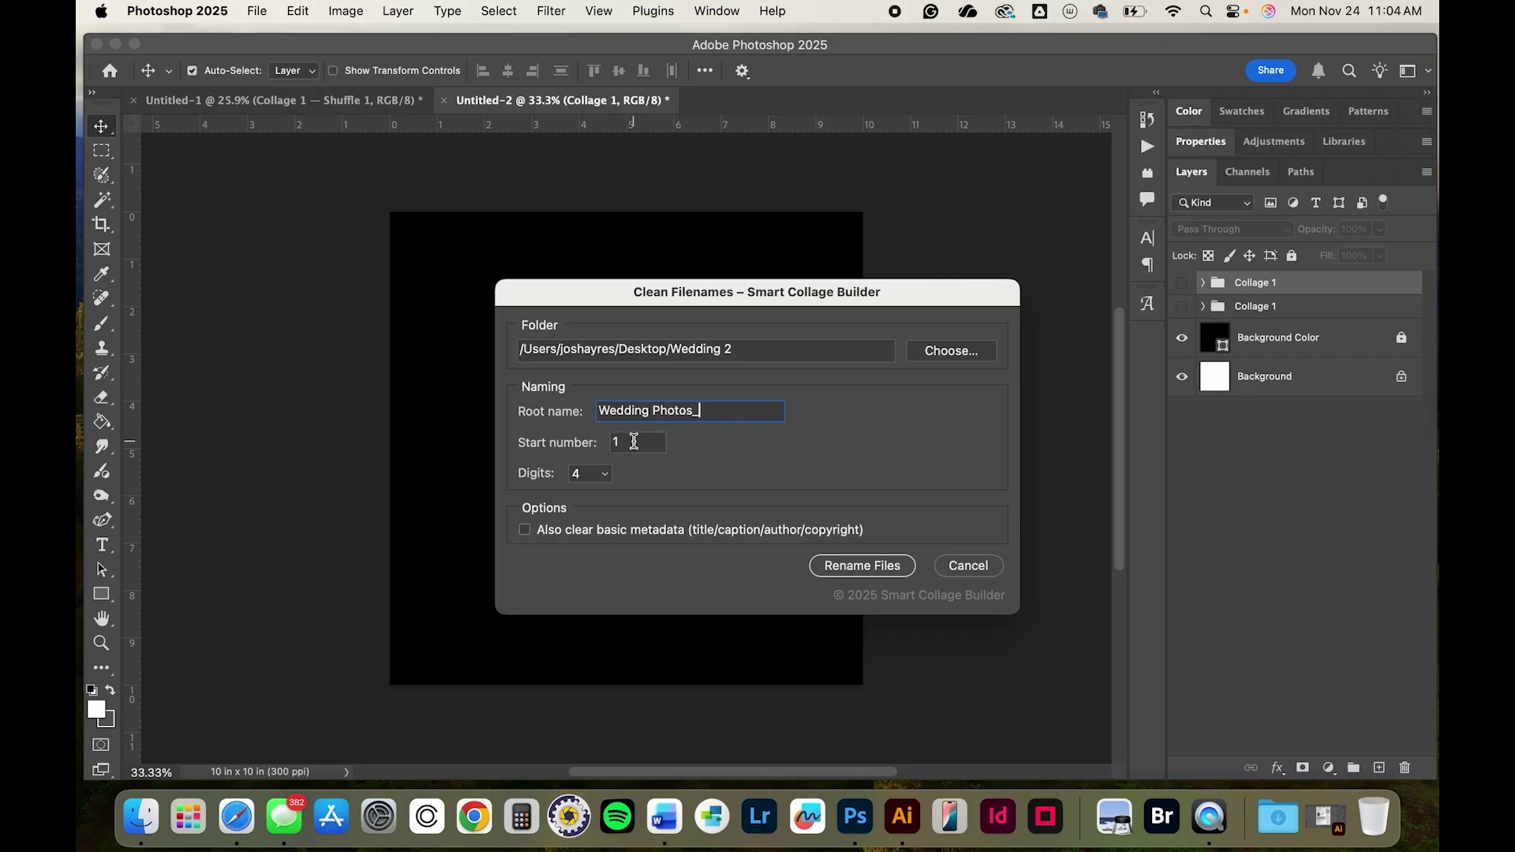
left_click(608, 476)
left_click(596, 495)
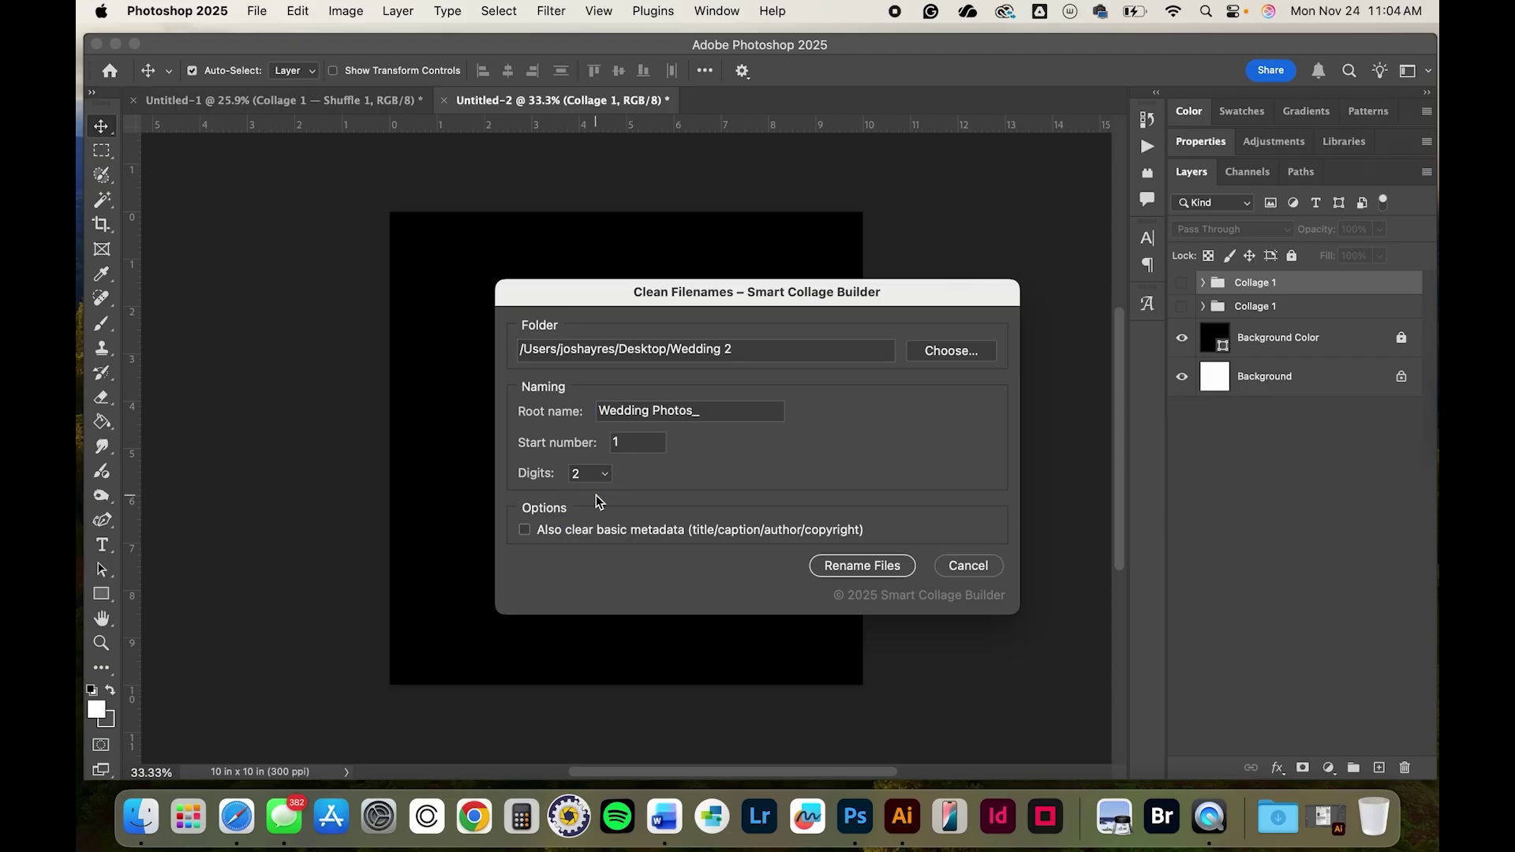
- Rename the files in the Wedding 2 folder, confirming the rename and dismissing the completion message
left_click(850, 570)
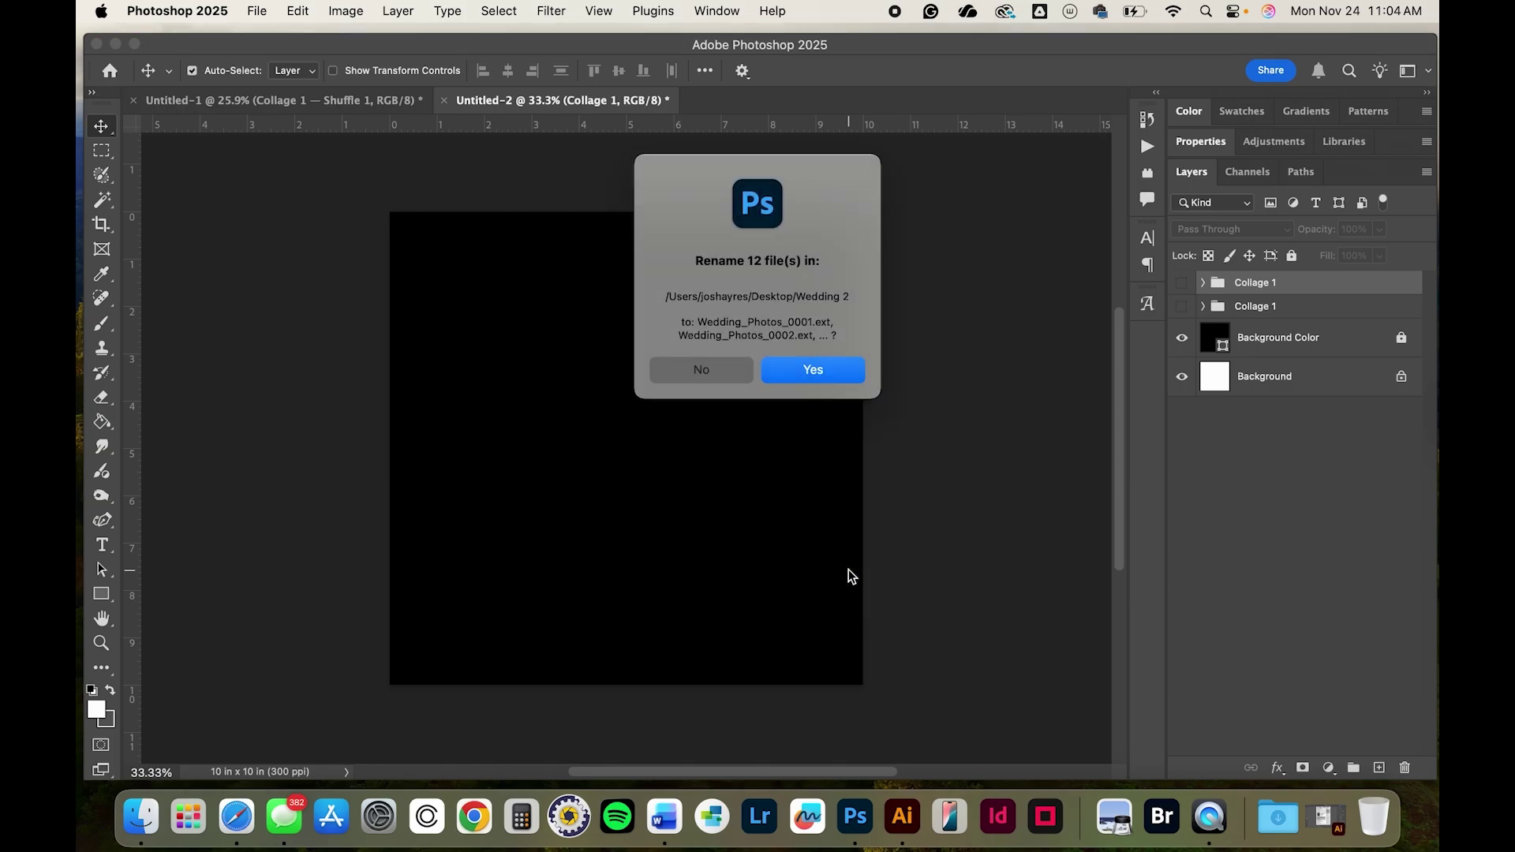
left_click(817, 374)
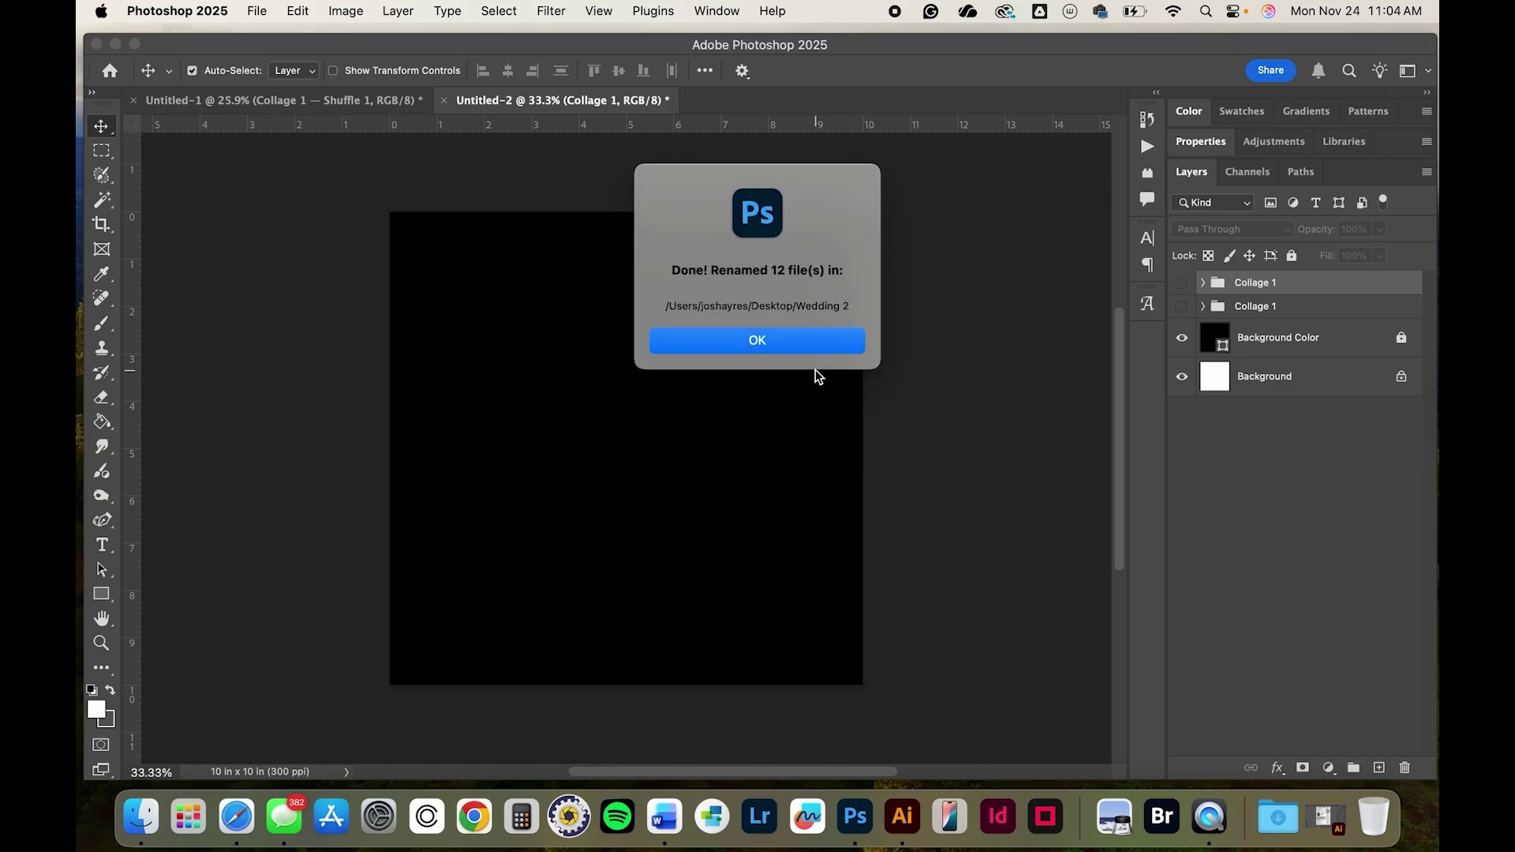
left_click(818, 342)
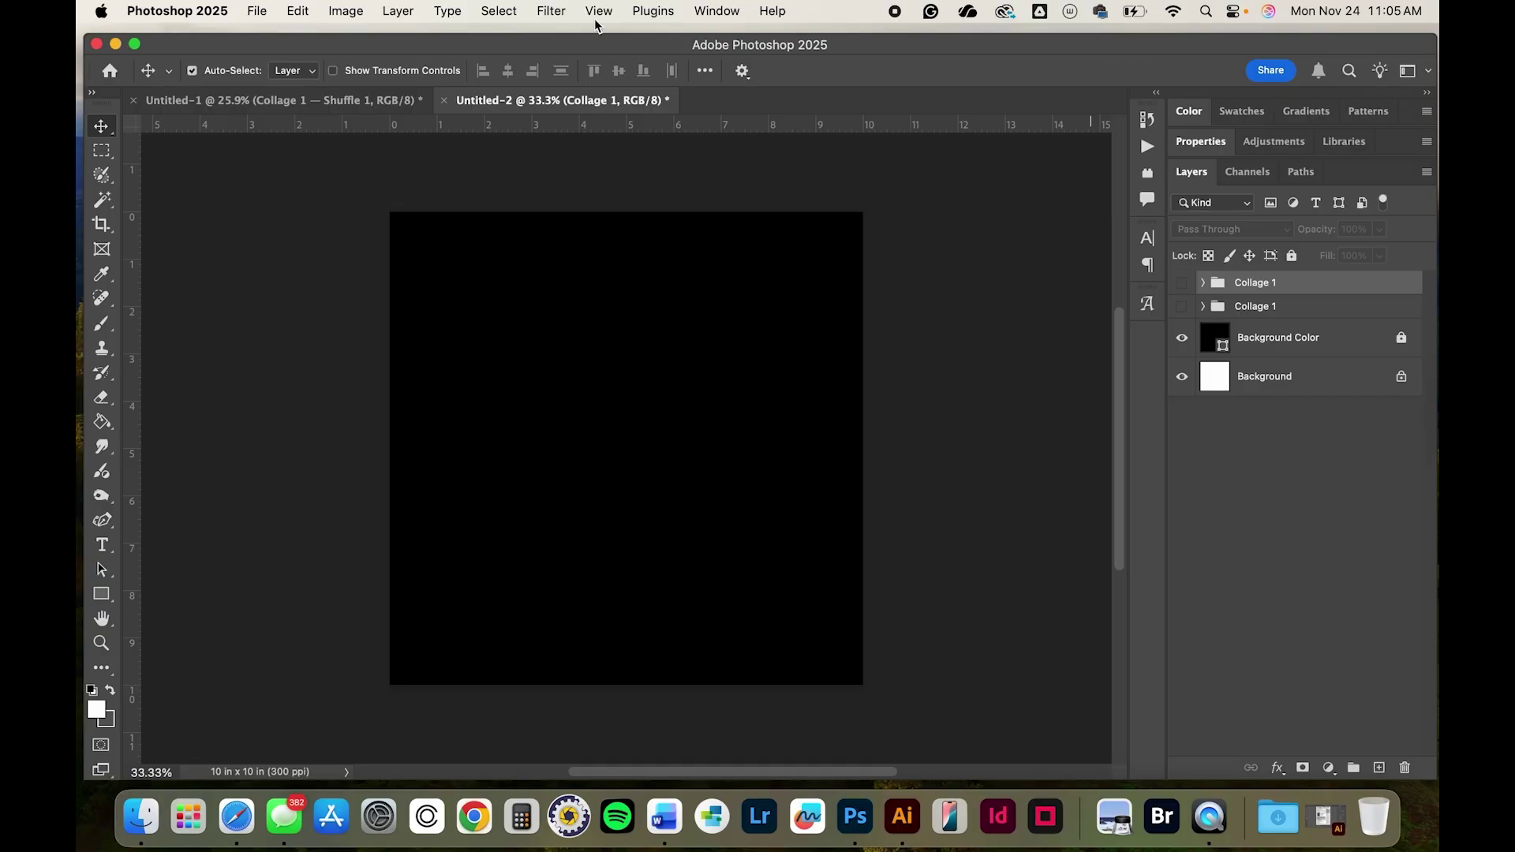
- Launch the Smart Collage Builder script with Individual Files as the image source
left_click(263, 11)
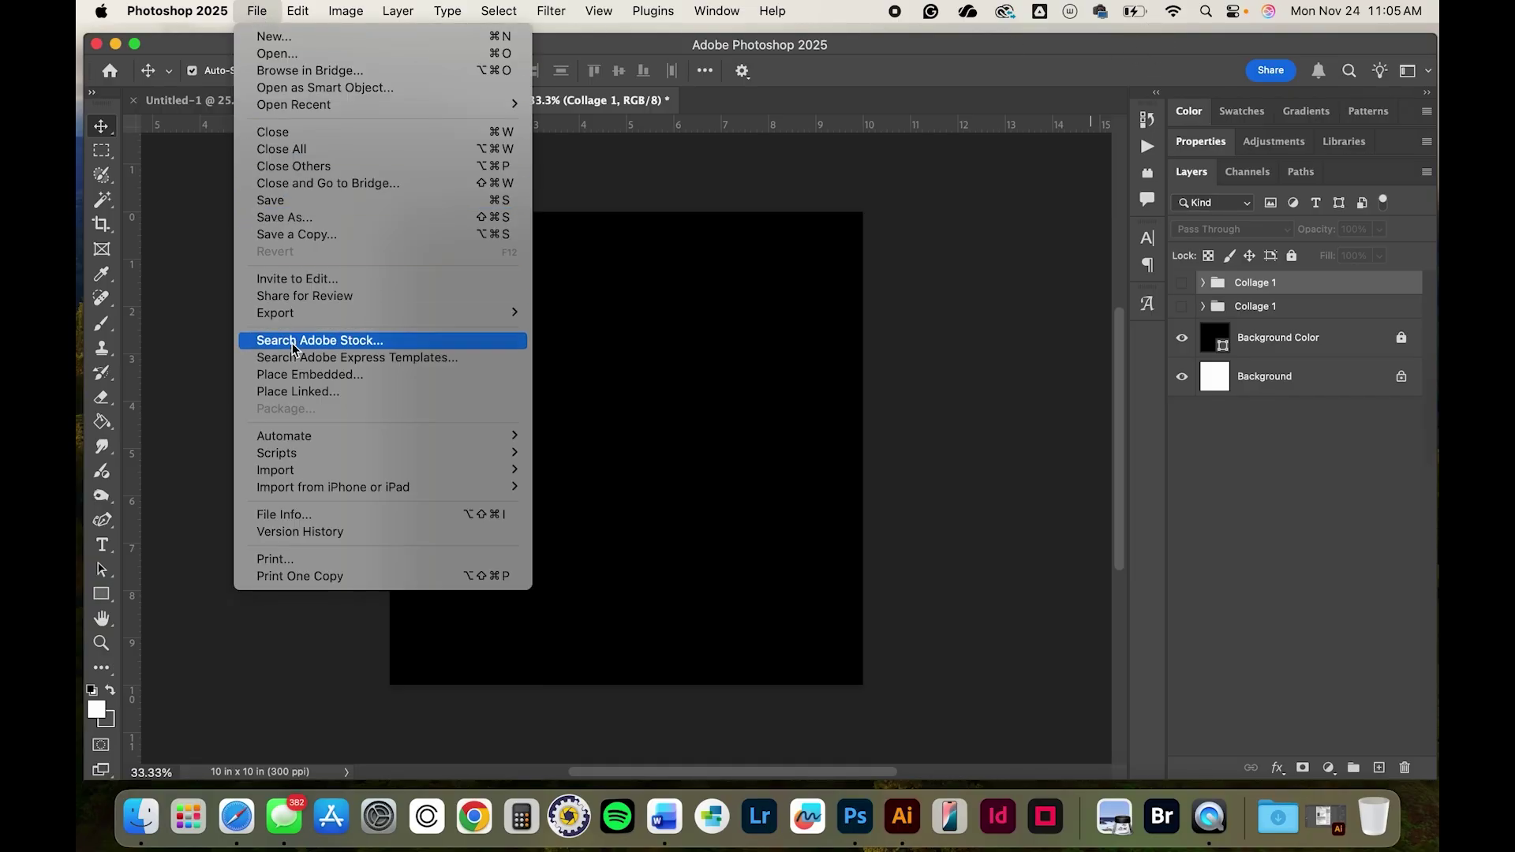
mouse_move(311, 455)
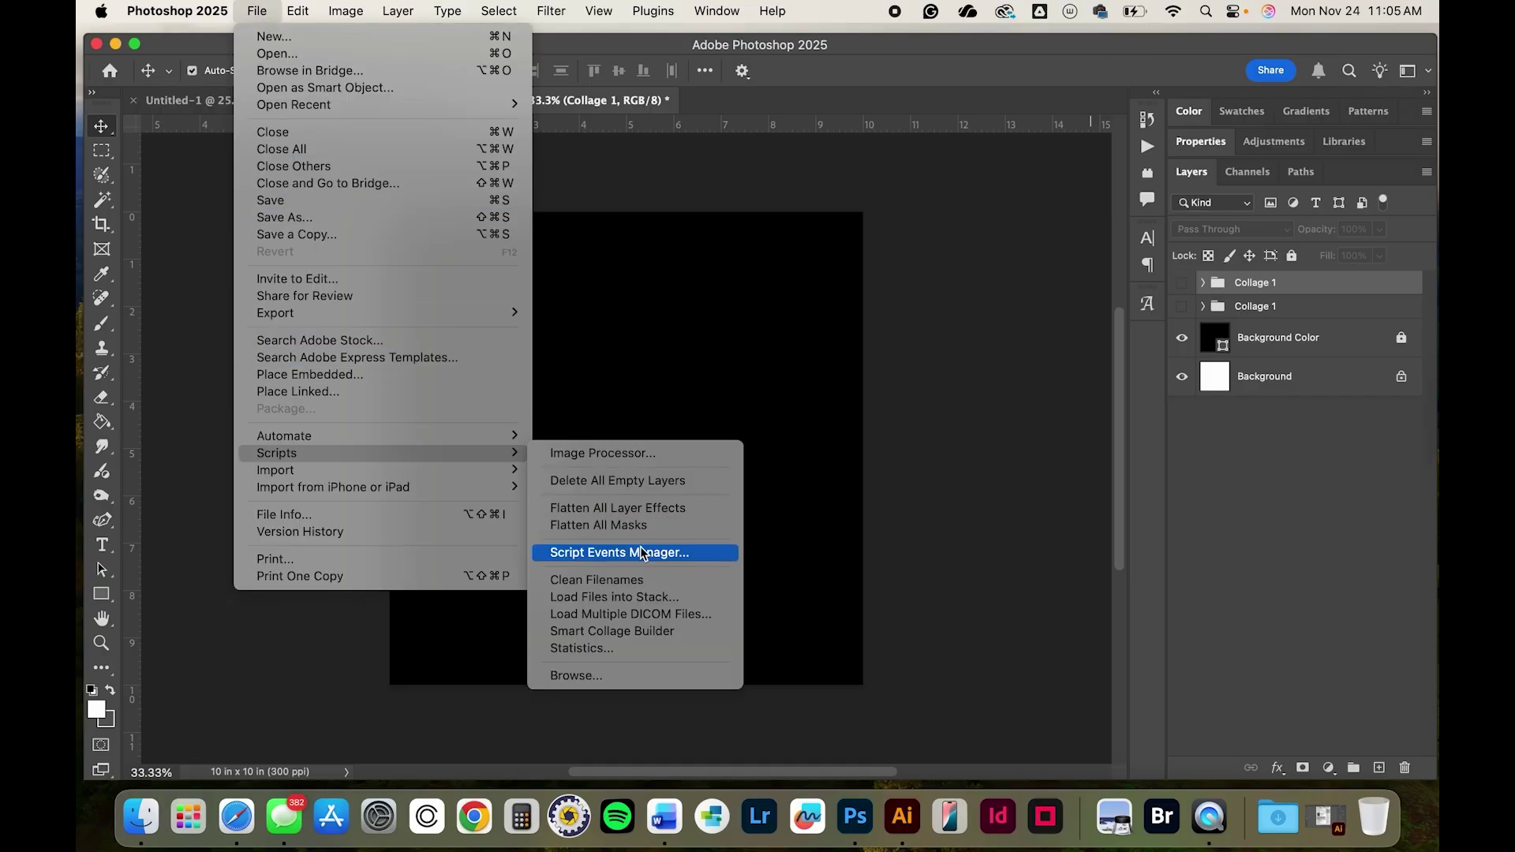
left_click(634, 633)
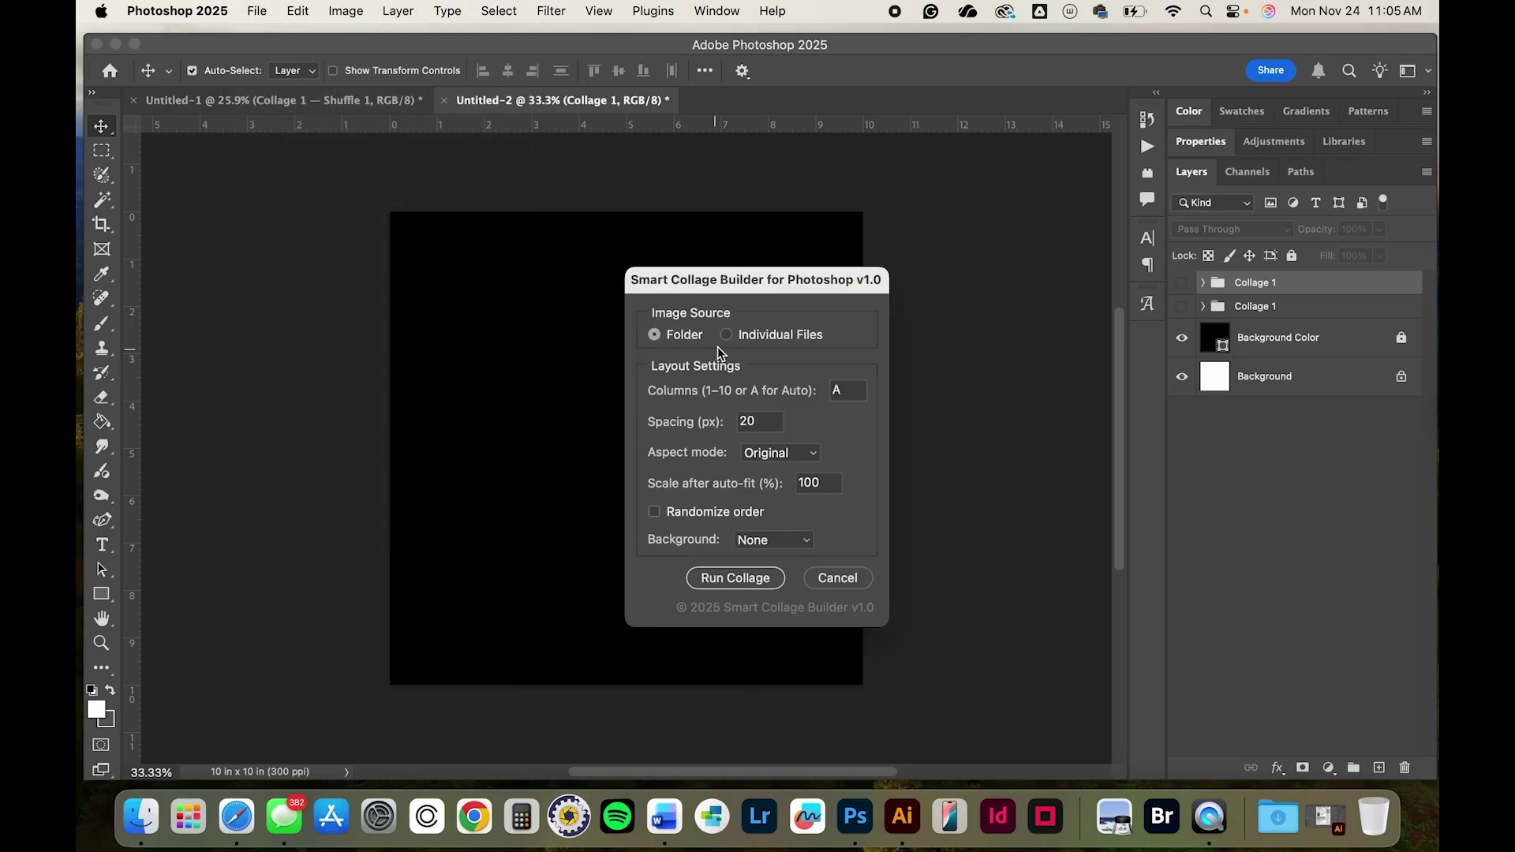
left_click(727, 337)
- Run the collage with the eight renamed Wedding 2 photos numbered 02 to 07, 11 and 12, and accept it without reshuffling
left_click(731, 578)
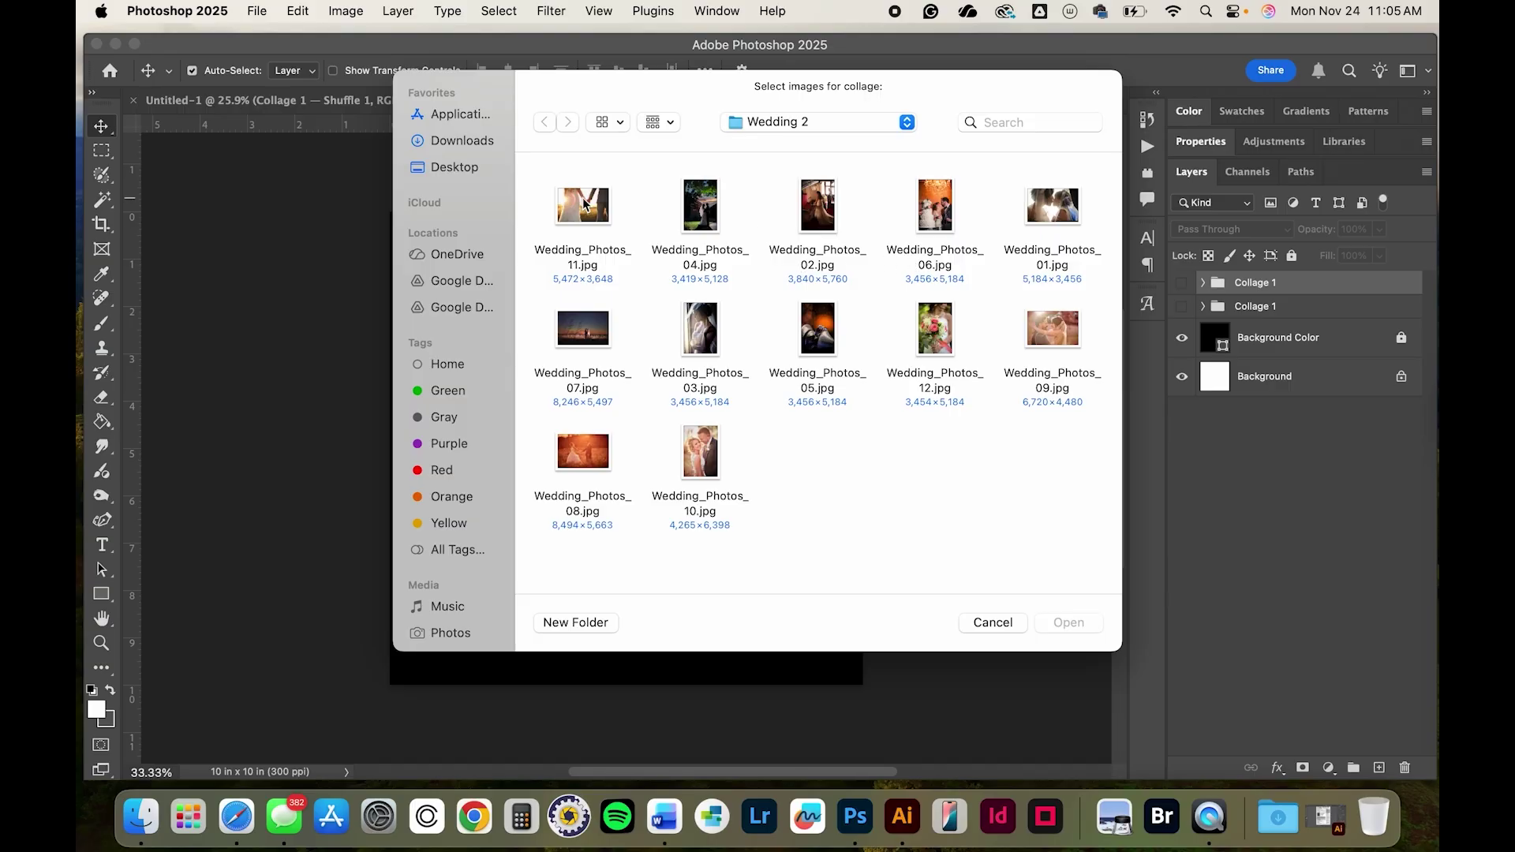
left_click_drag(542, 175, 943, 381)
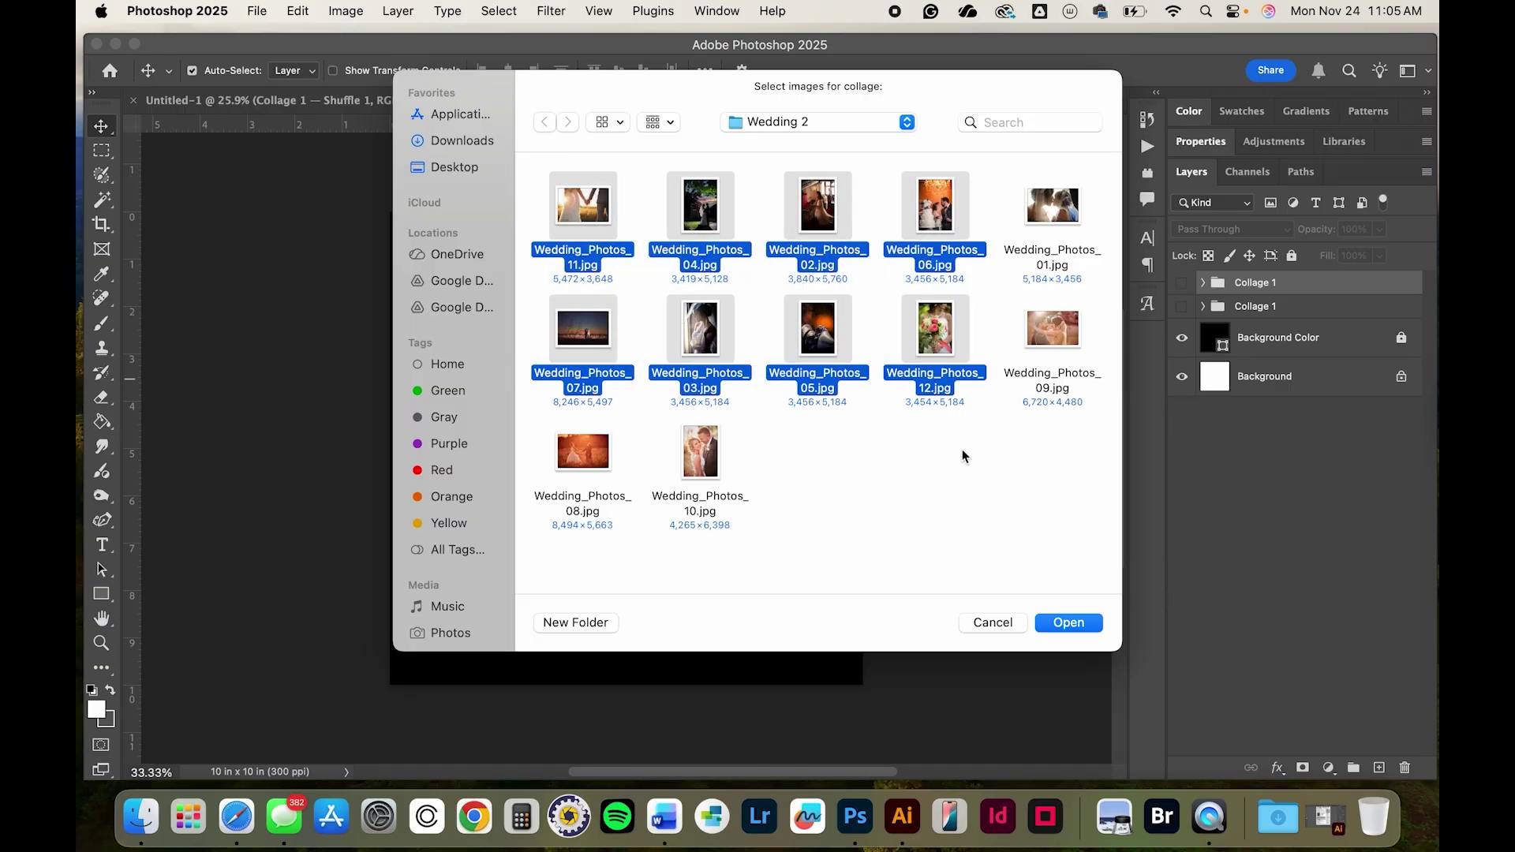
left_click(1068, 624)
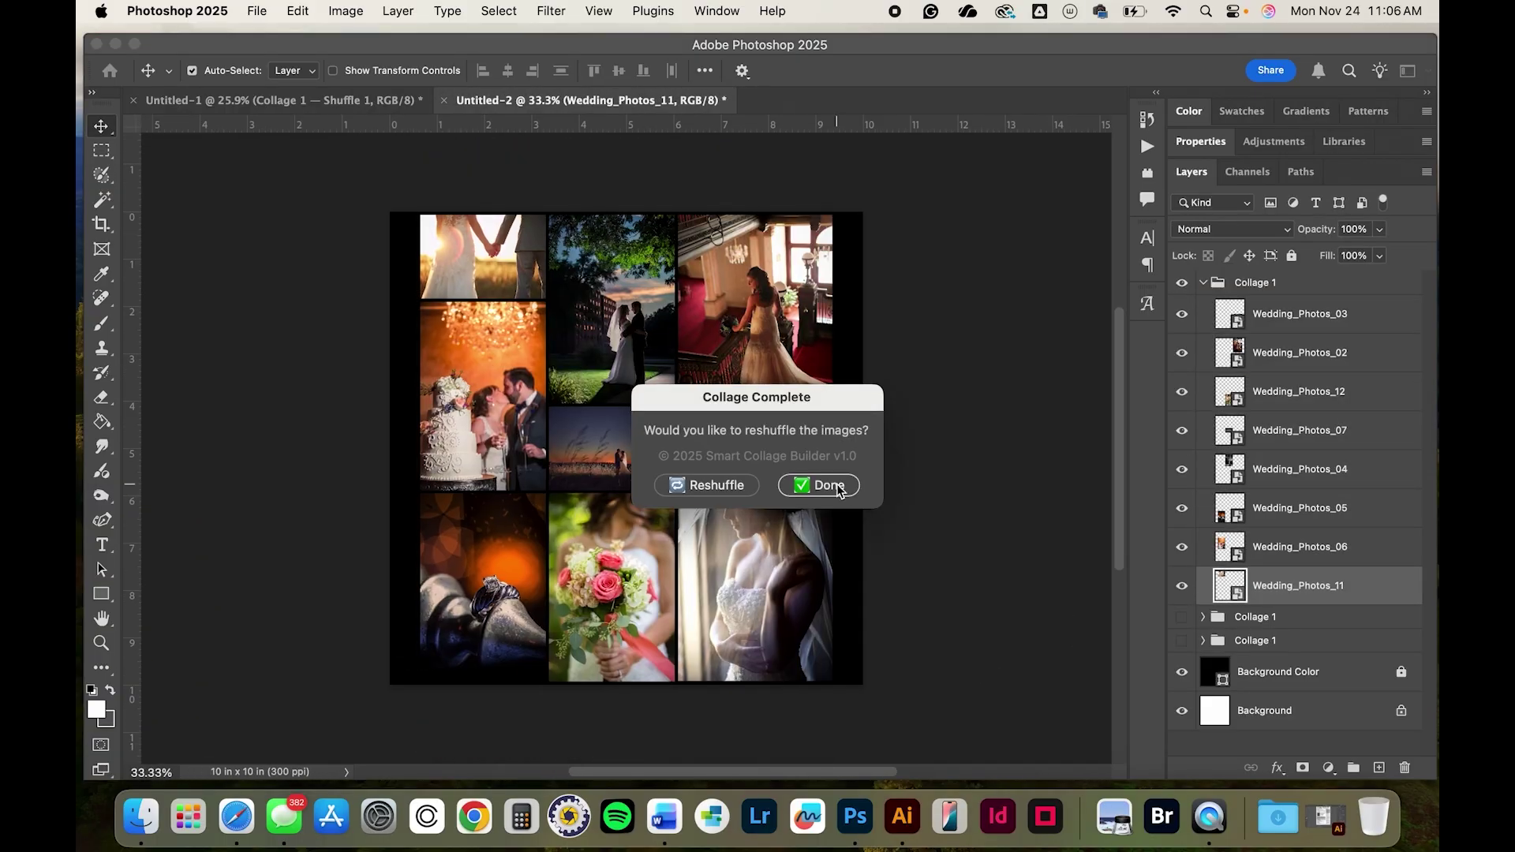
left_click(837, 484)
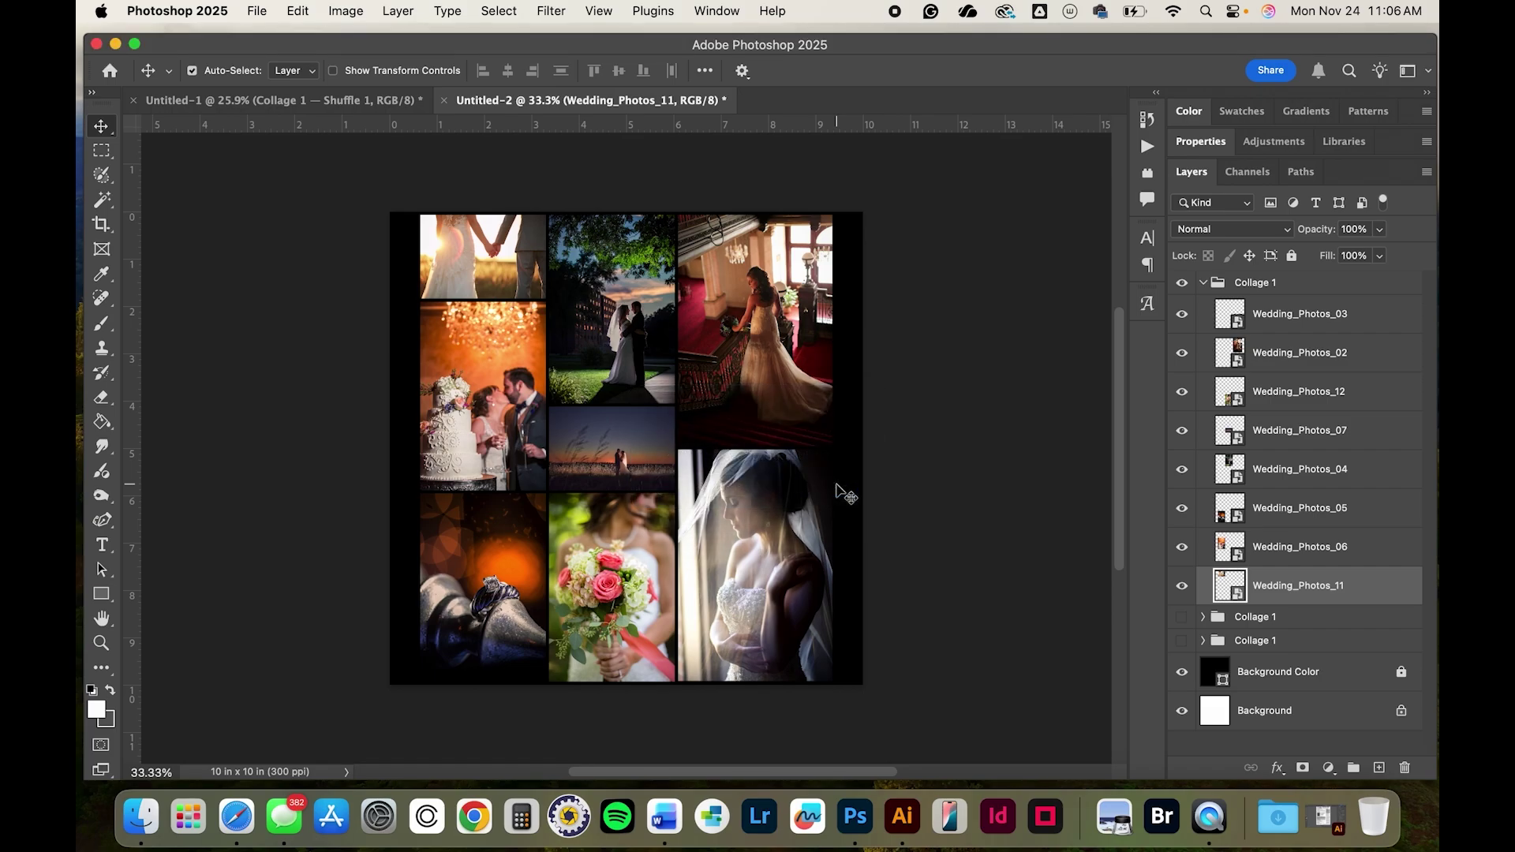